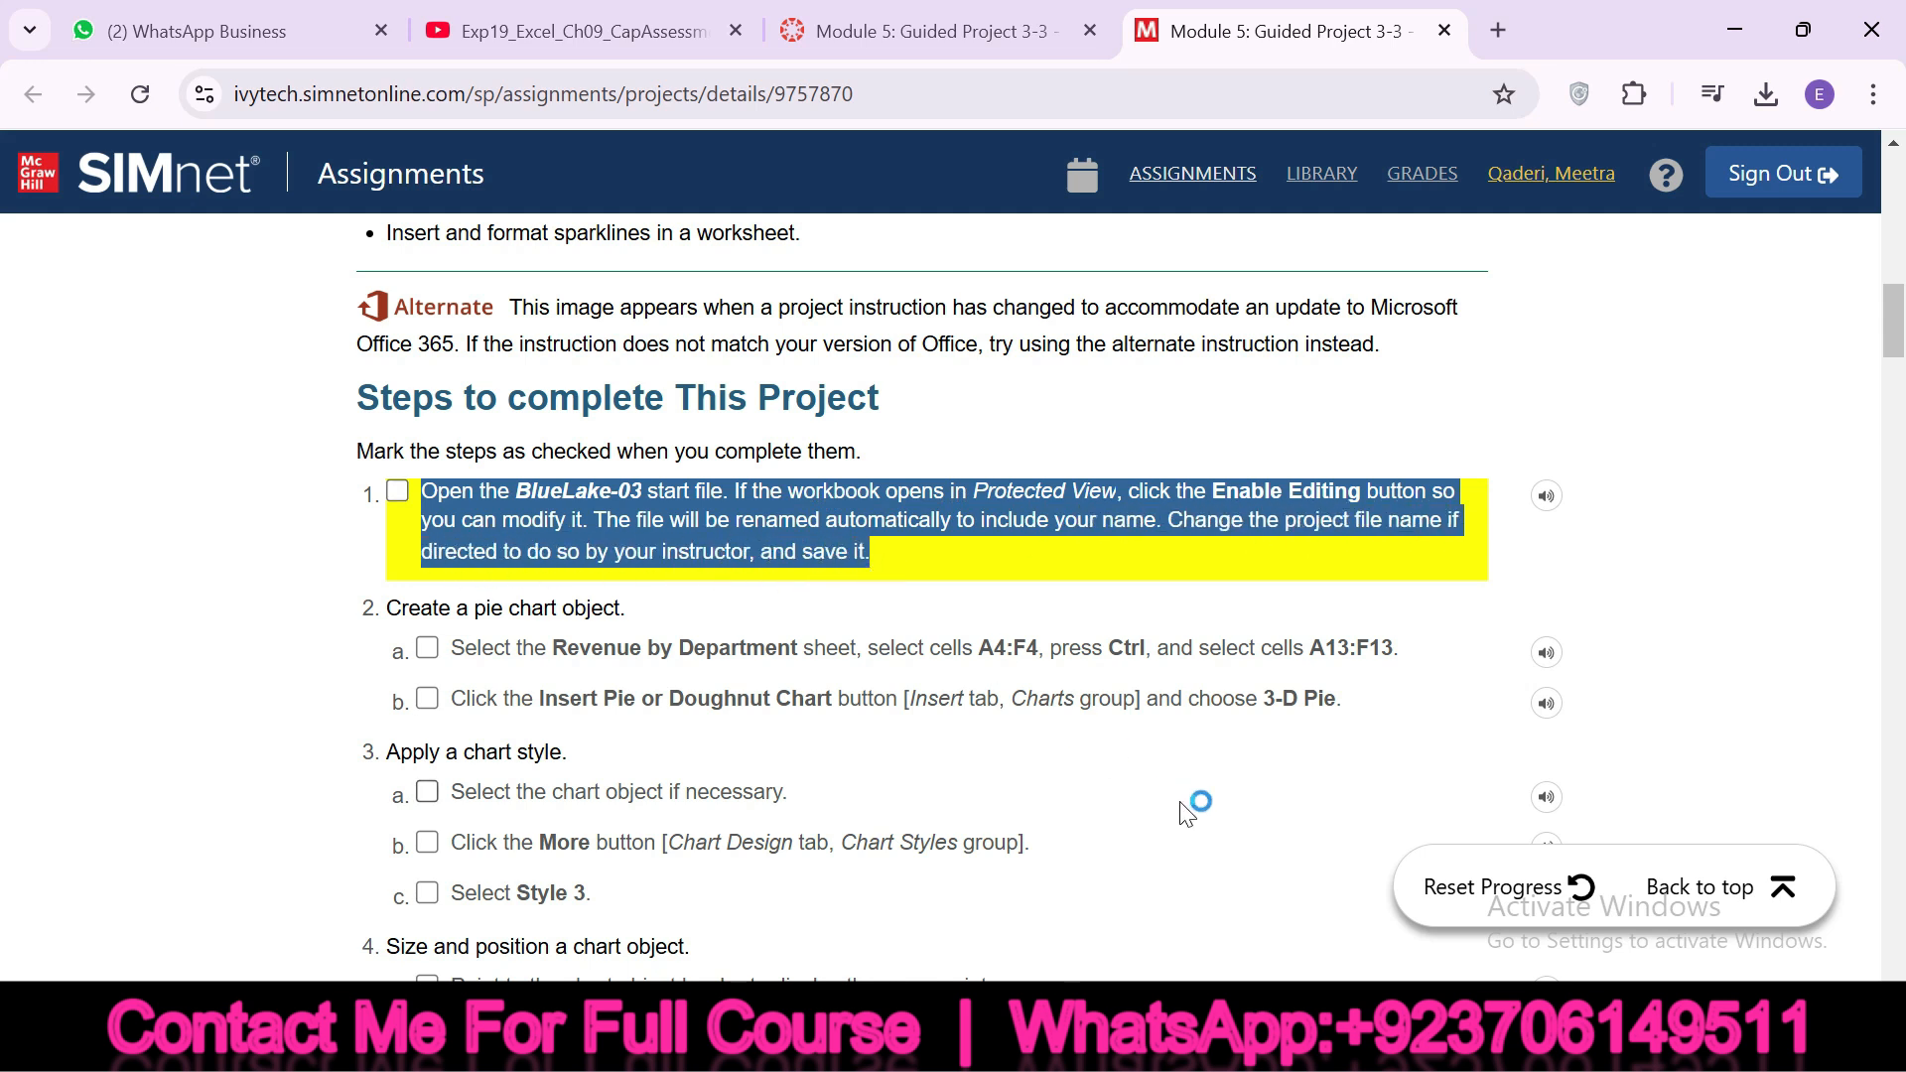
Switch to the BlueLake-03 workbook in Excel, enable editing, and check off instruction 1 on the SIMnet page
left_click(1325, 1037)
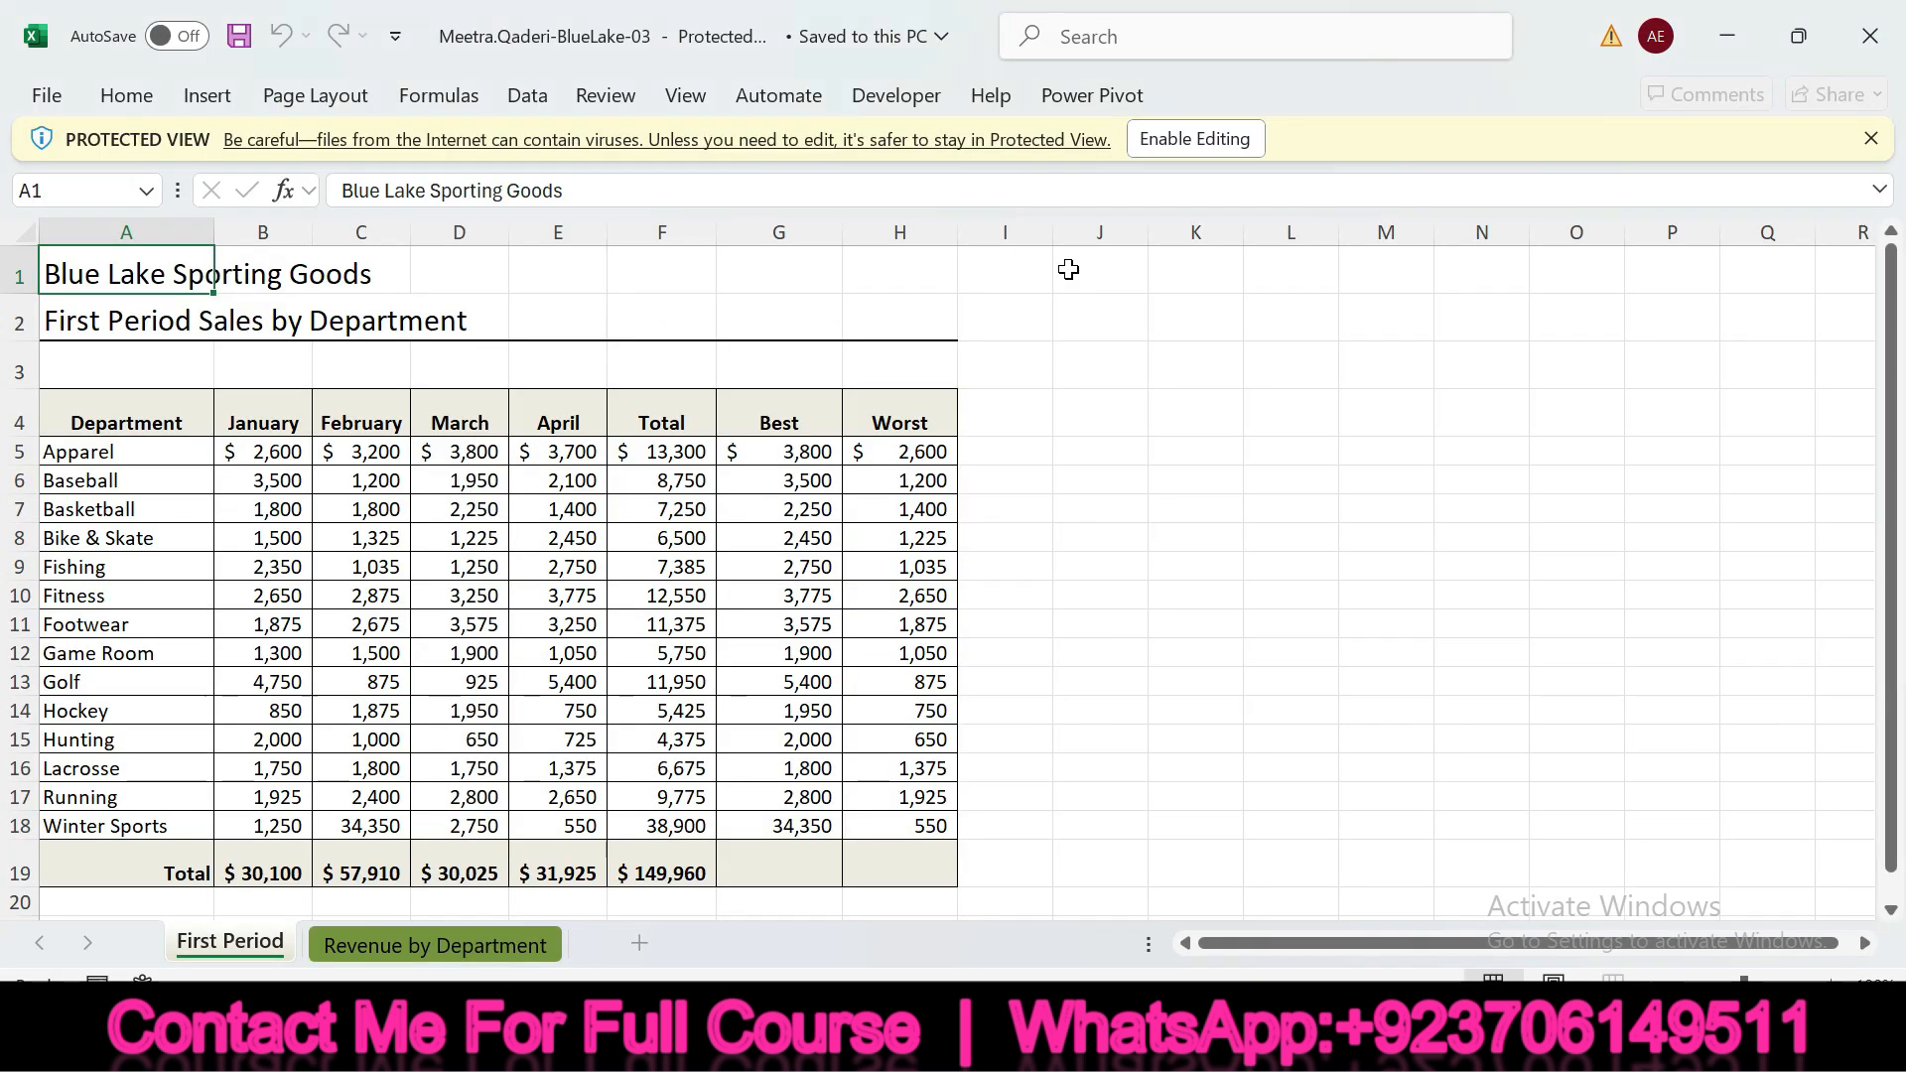
left_click(1206, 139)
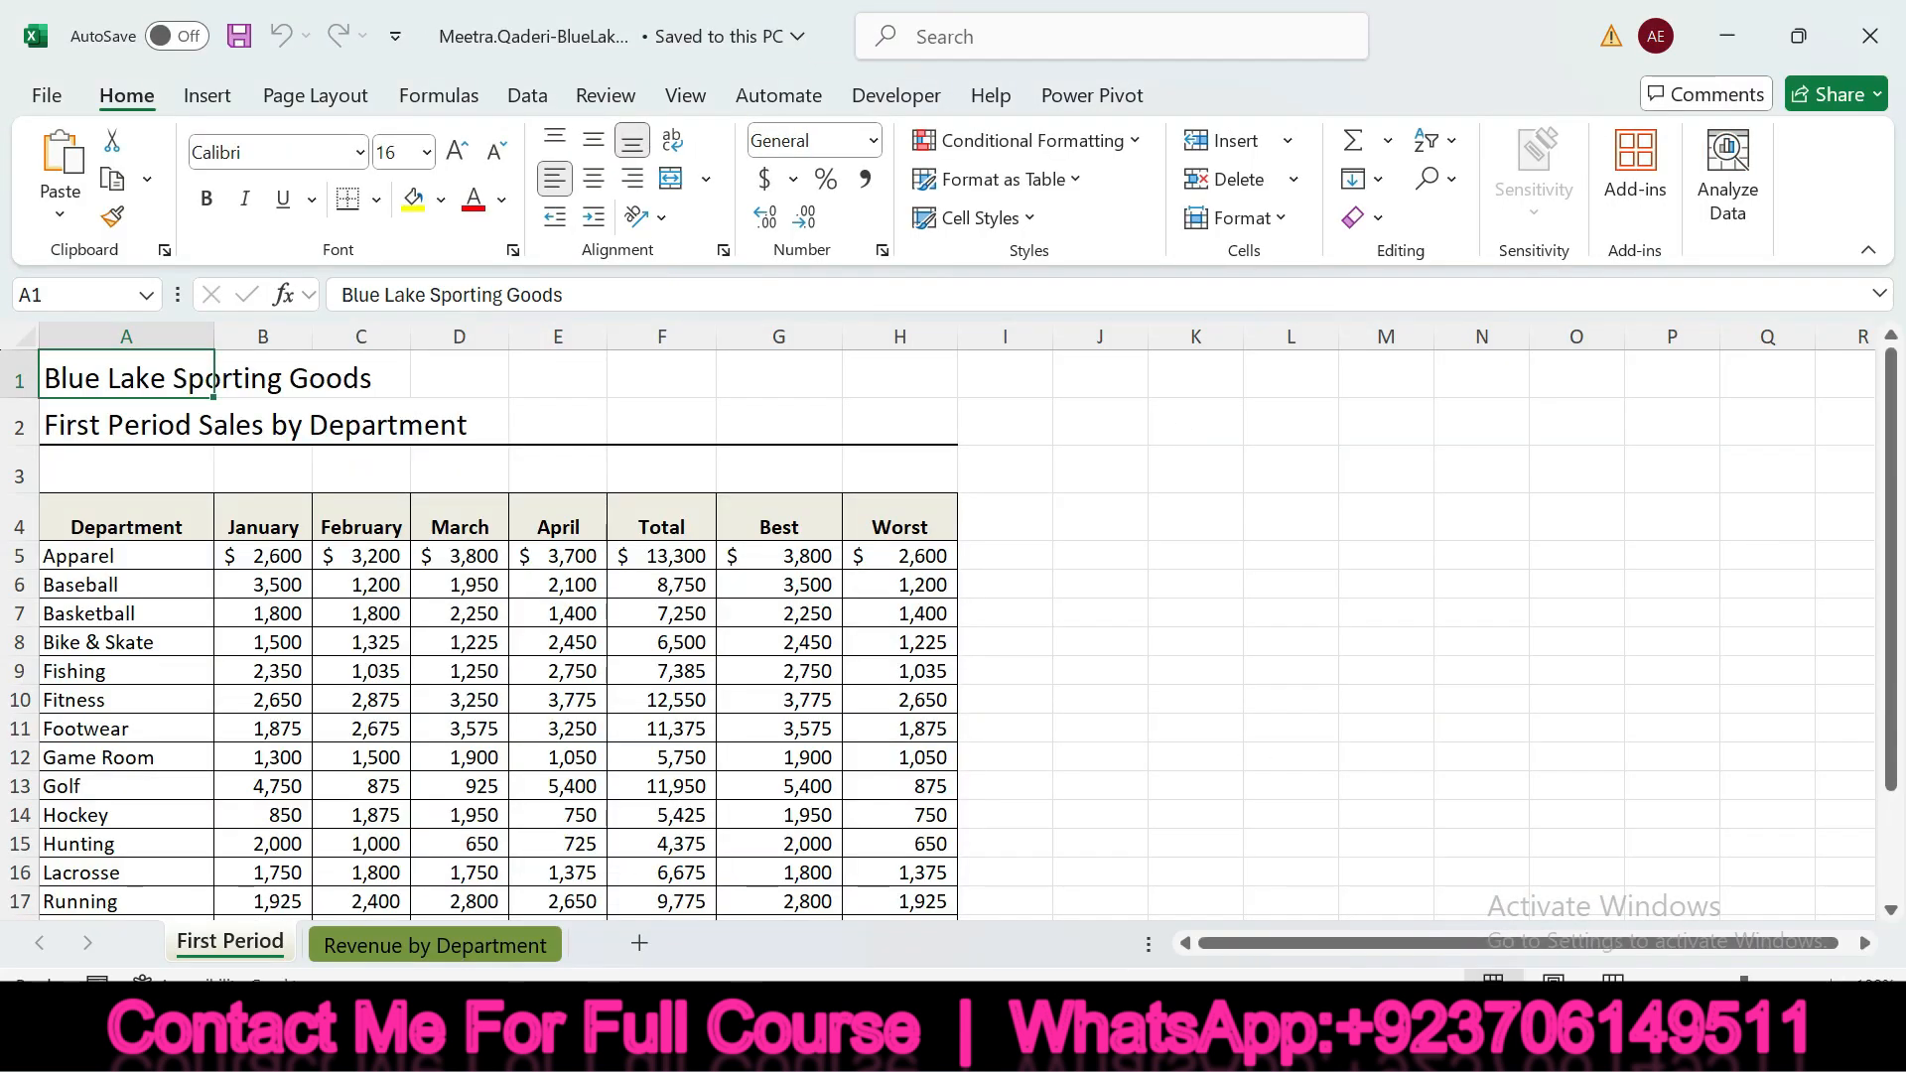
left_click(1261, 1037)
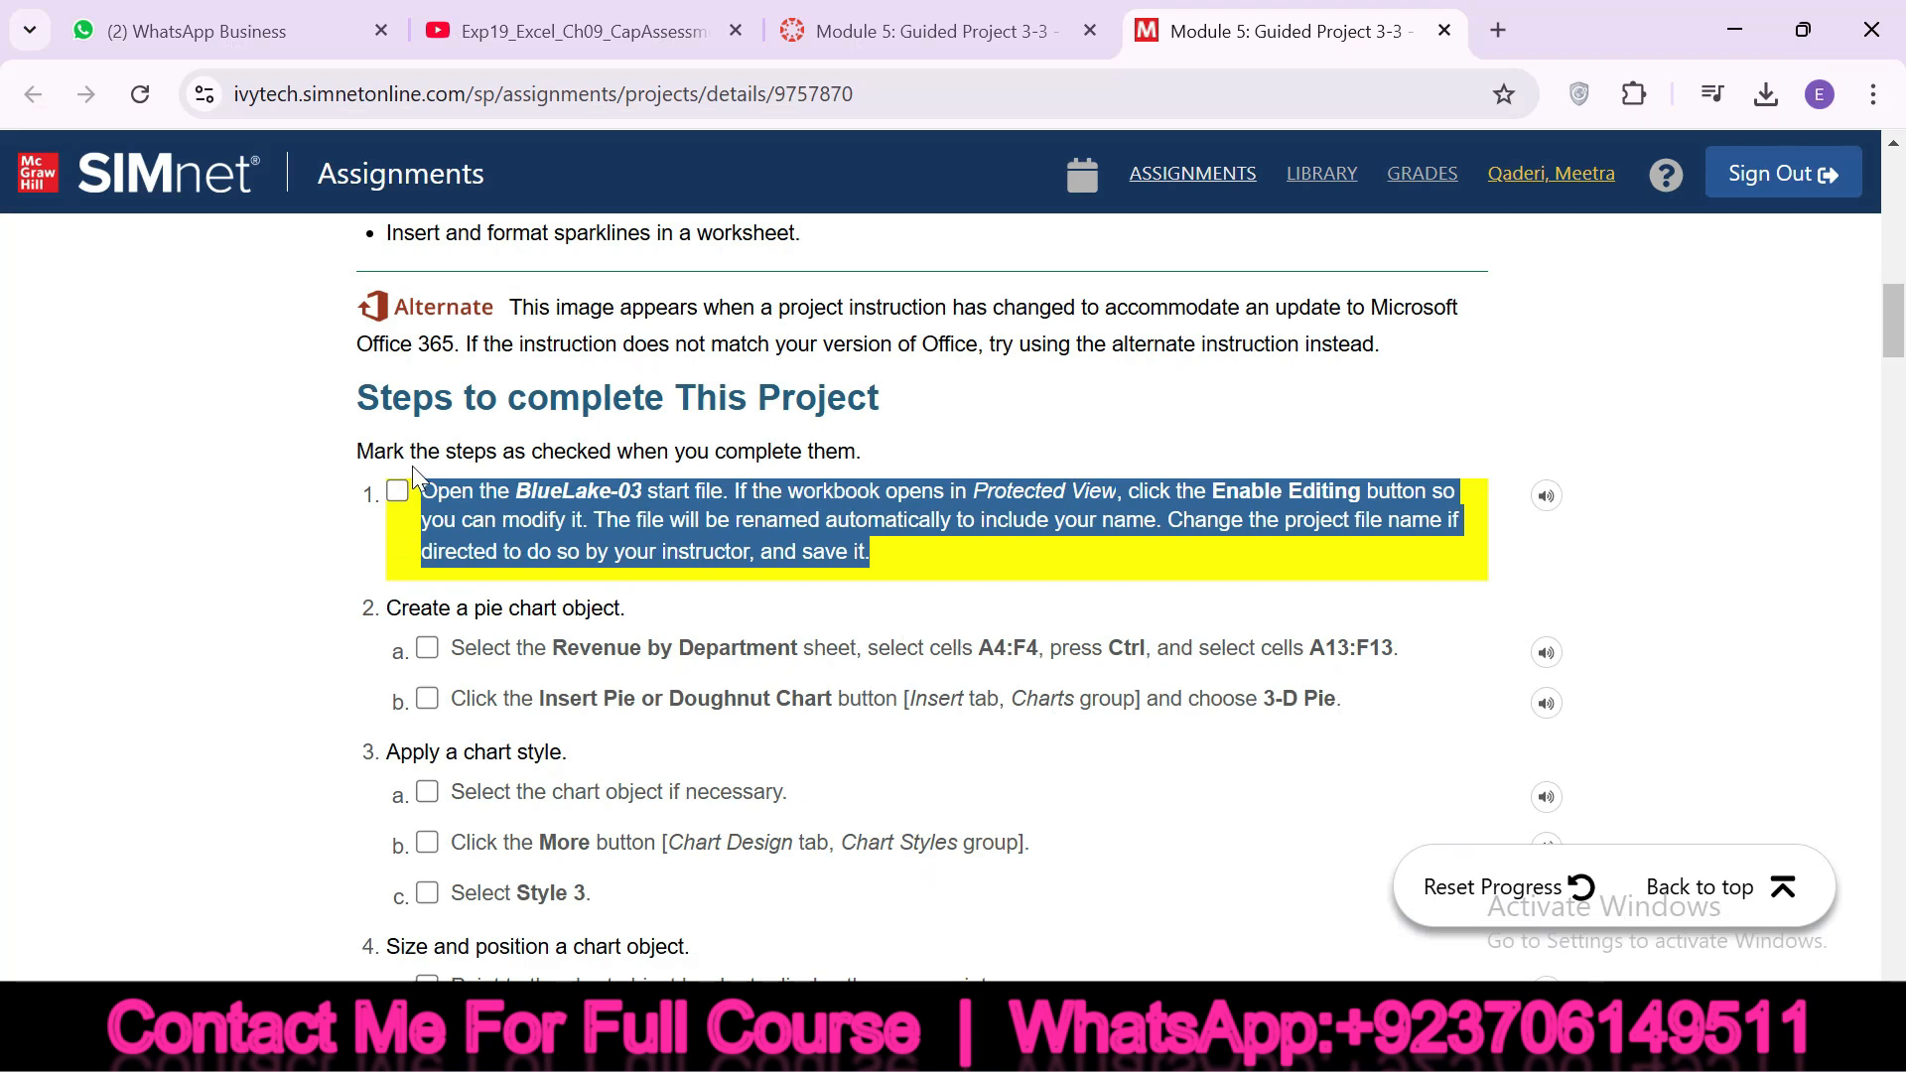
left_click(413, 554)
Highlight the sheet name in instruction 2a, and open the Revenue by Department sheet in the Excel workbook
left_click_drag(401, 607, 618, 621)
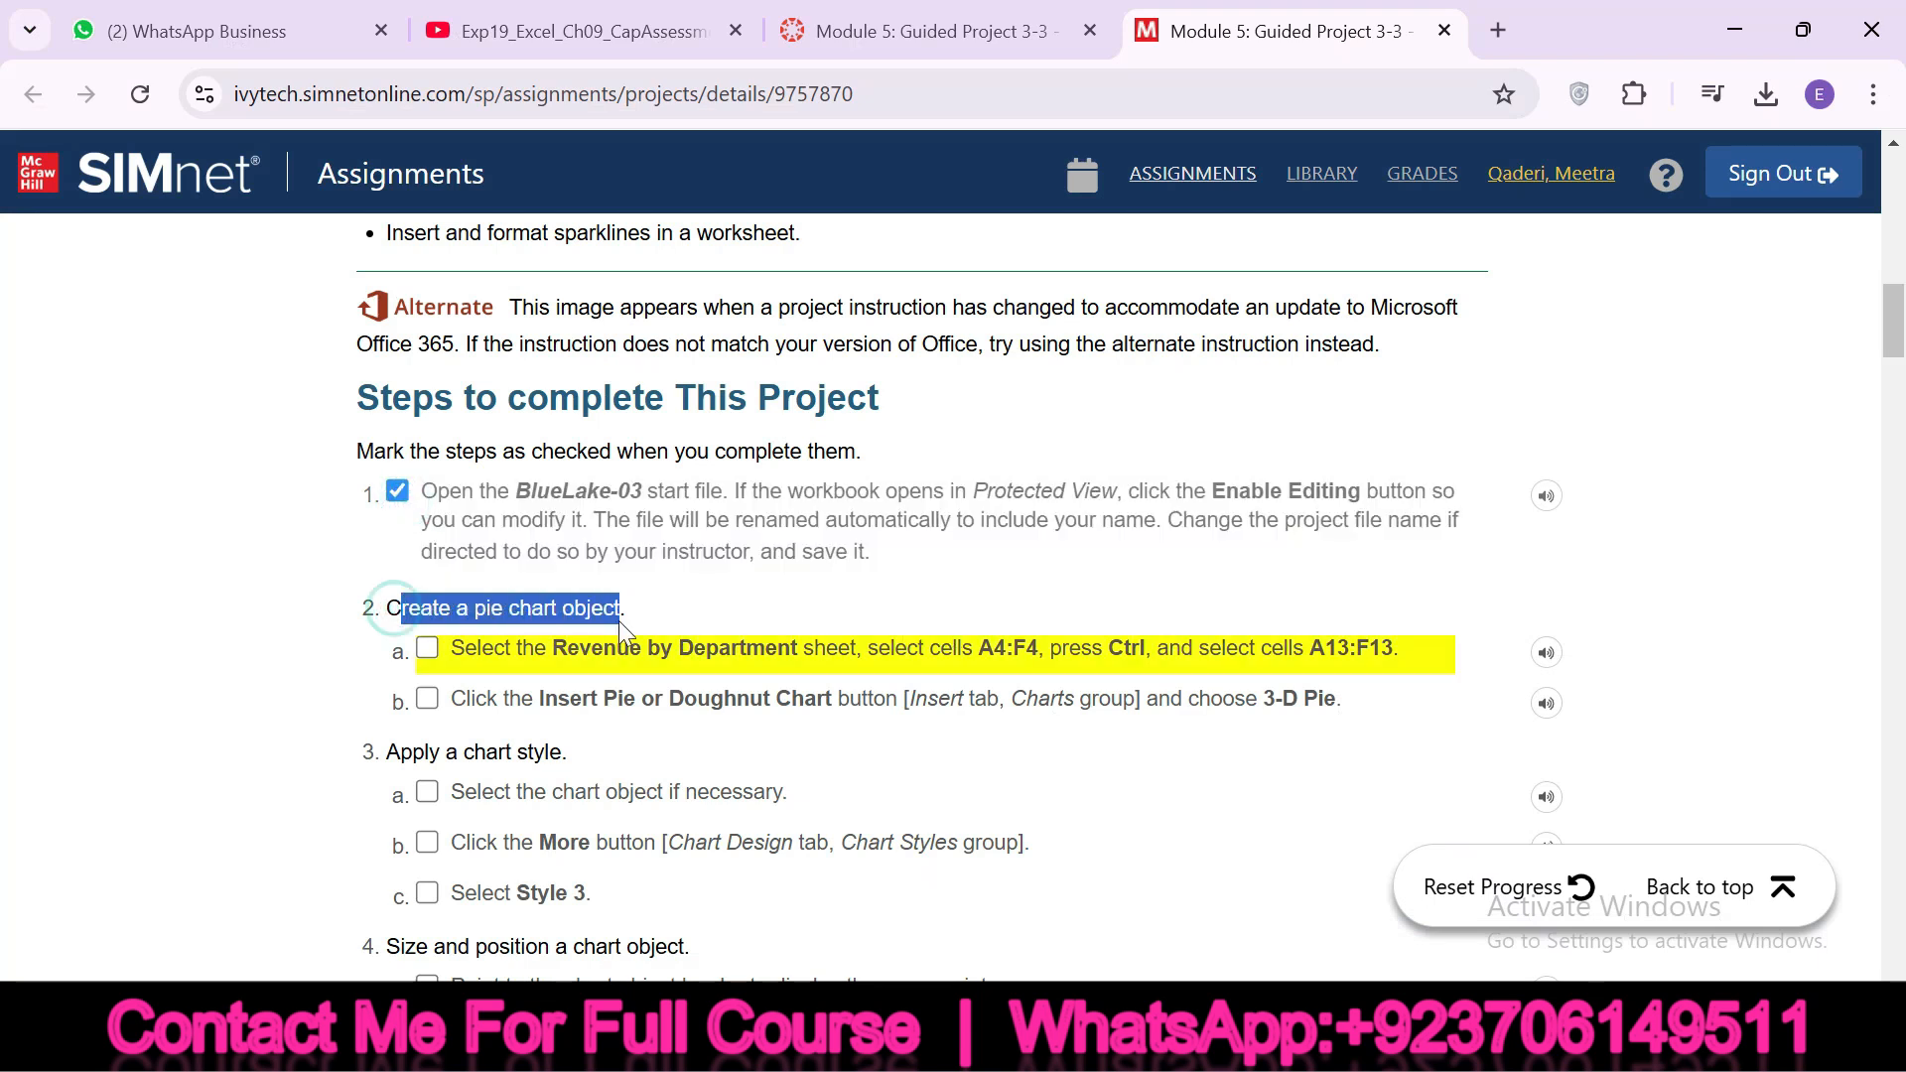
left_click_drag(453, 655, 851, 650)
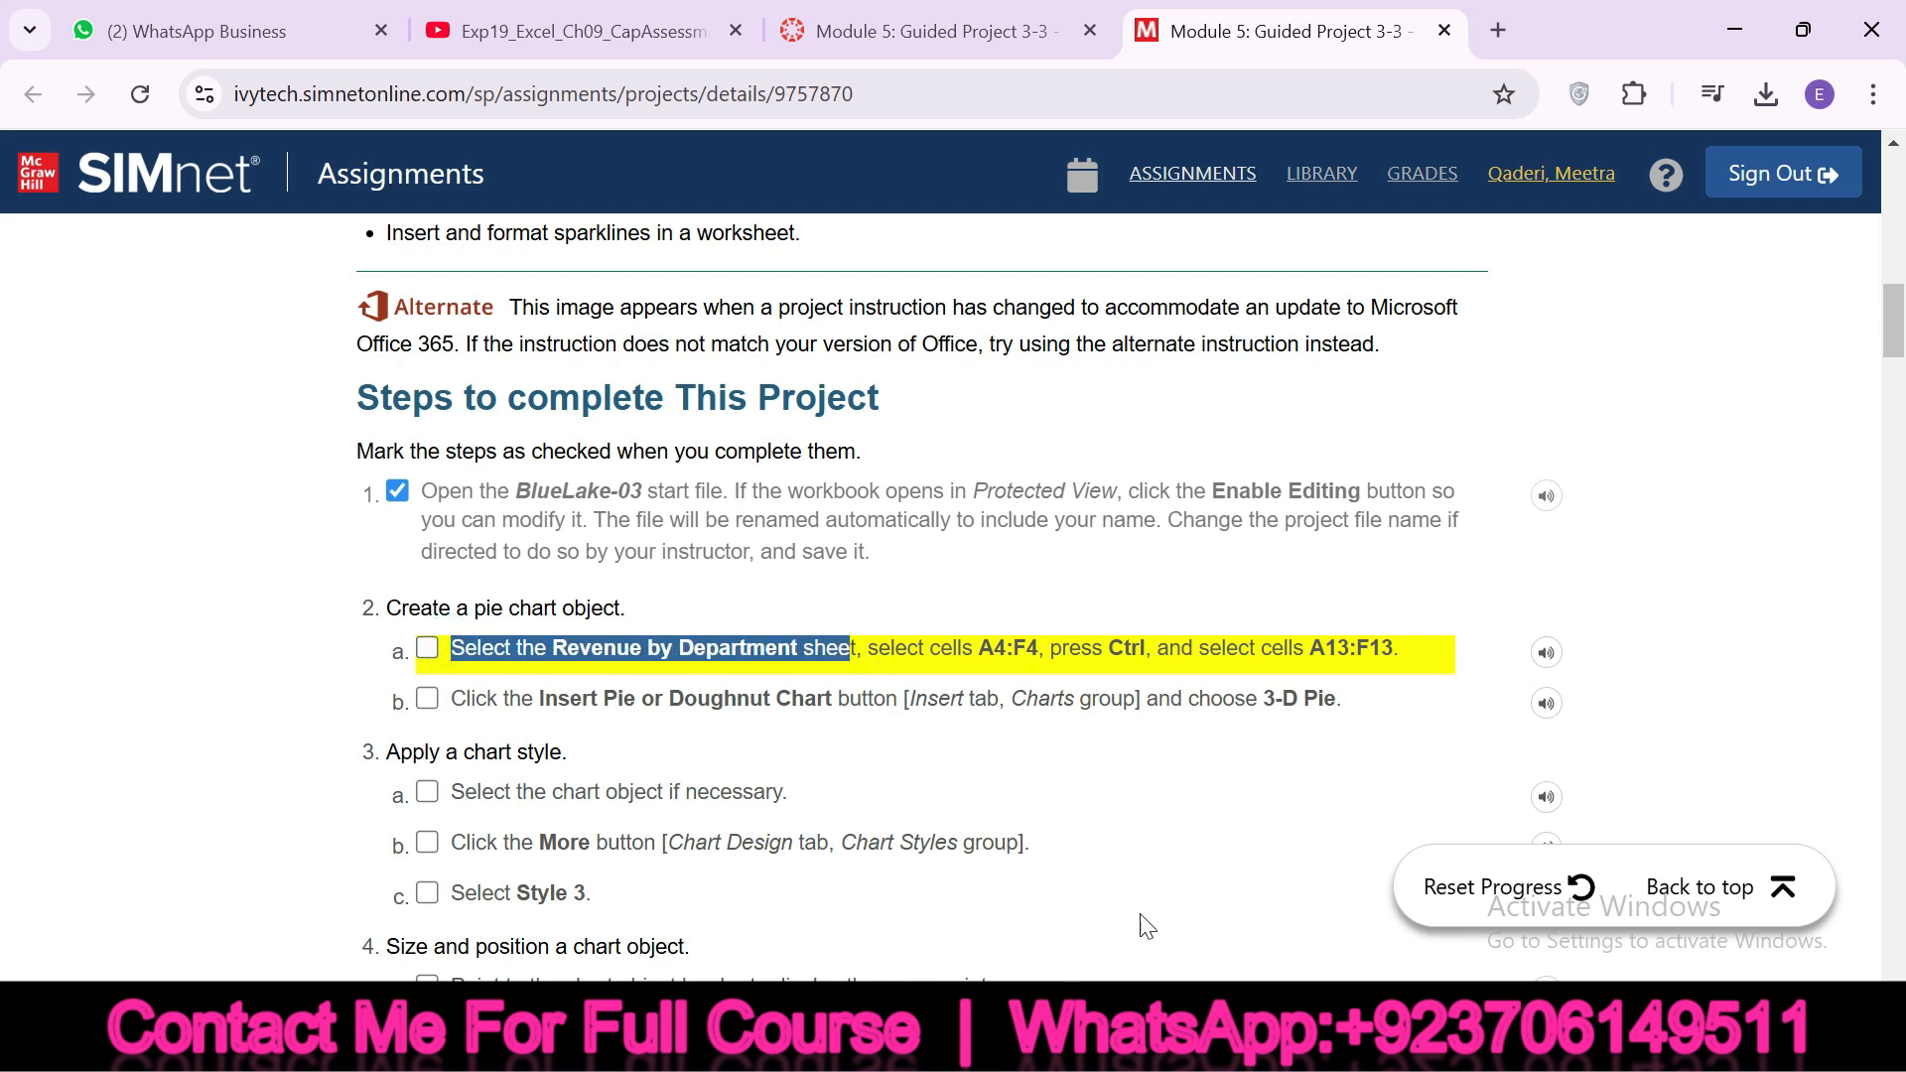
left_click(1171, 1042)
left_click(456, 945)
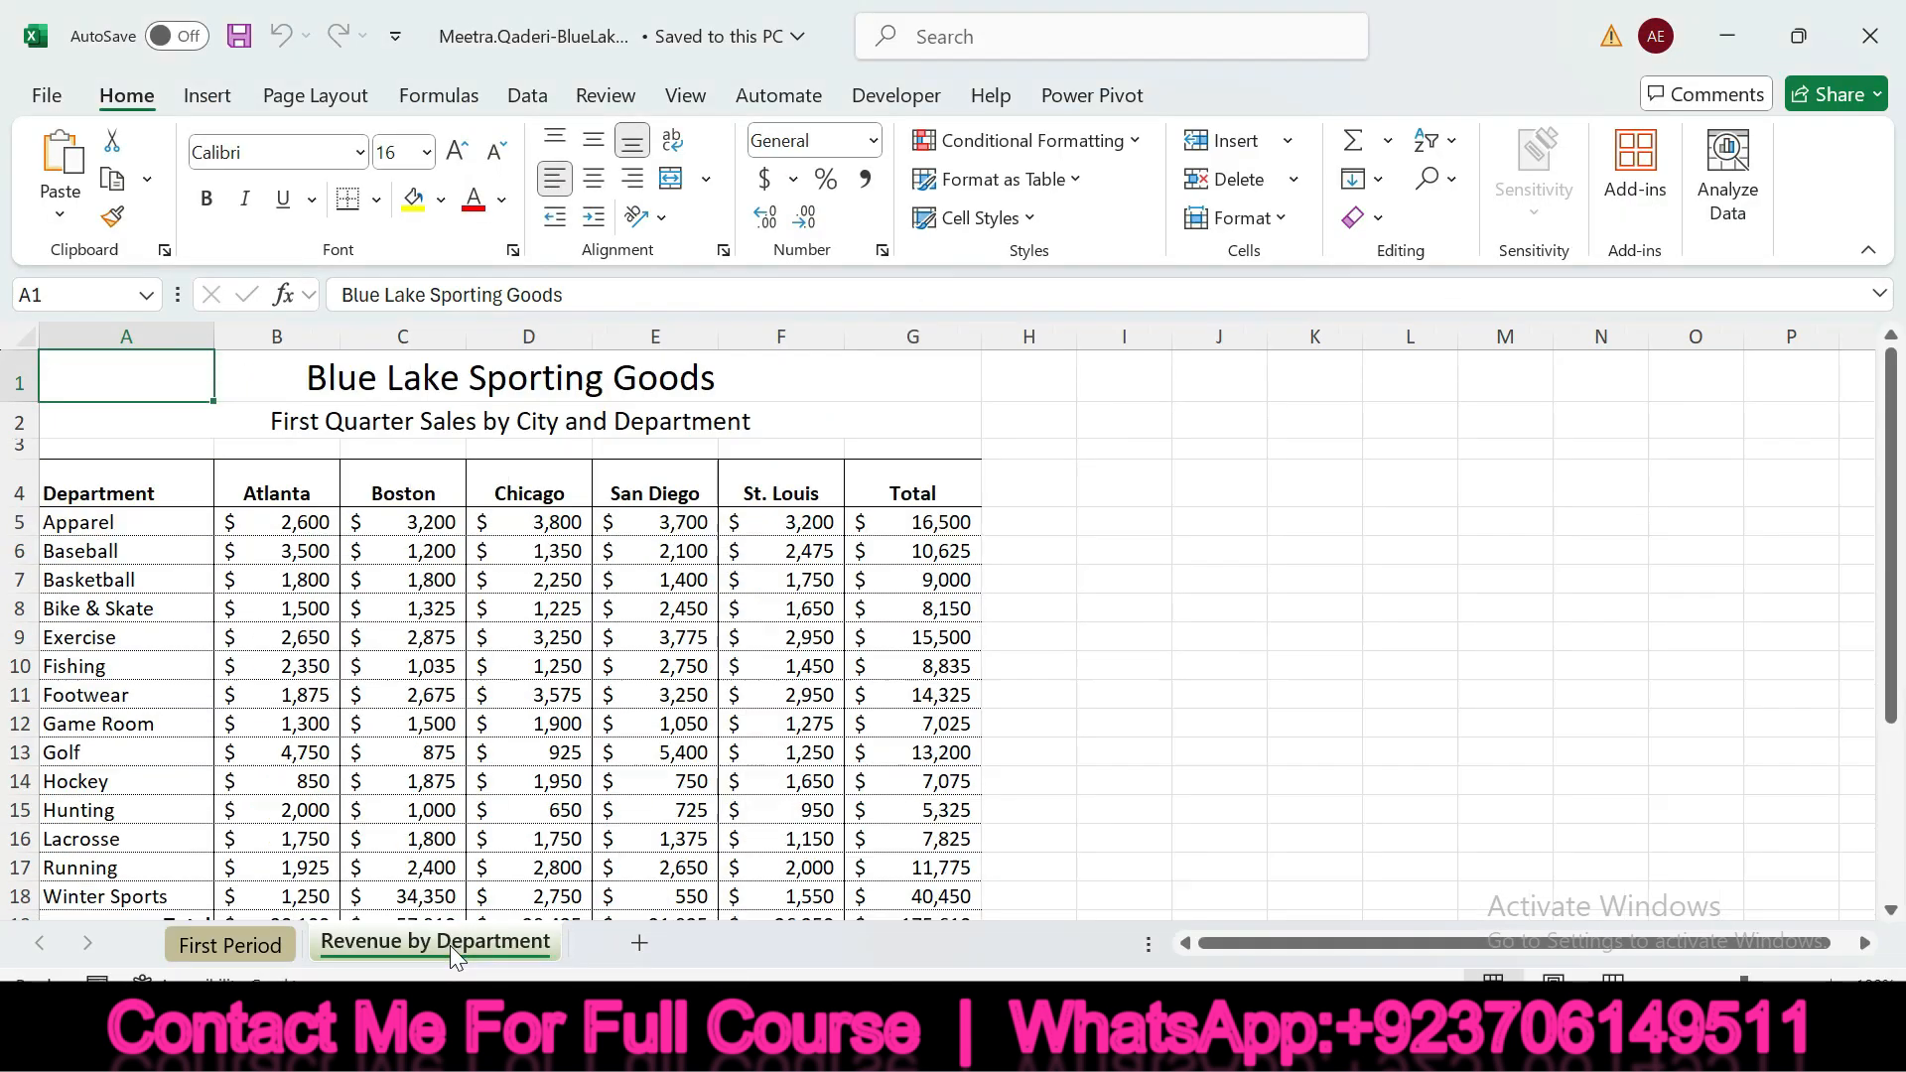
Review the cell range in SIMnet instruction 2a and select cells A4:F4 on the Revenue by Department sheet in Excel
key("alt+Tab")
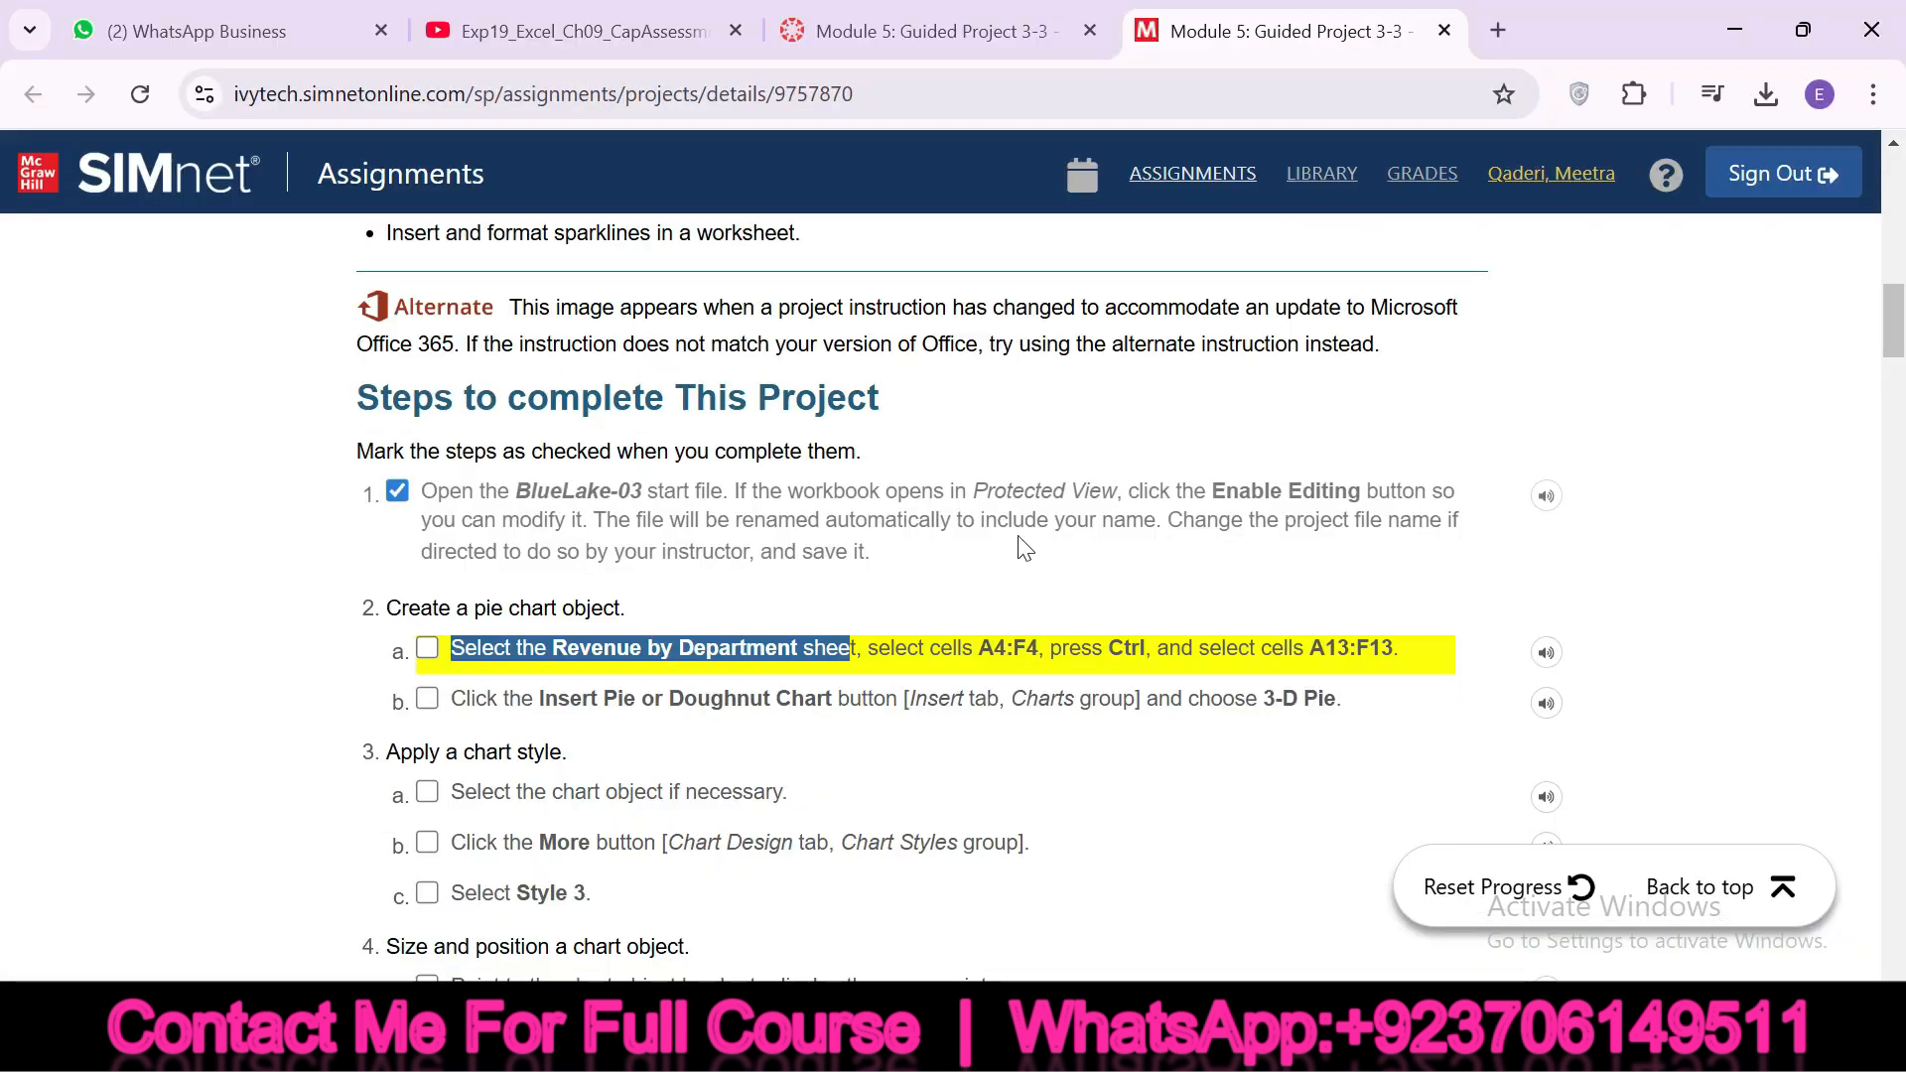
left_click_drag(984, 648, 1039, 646)
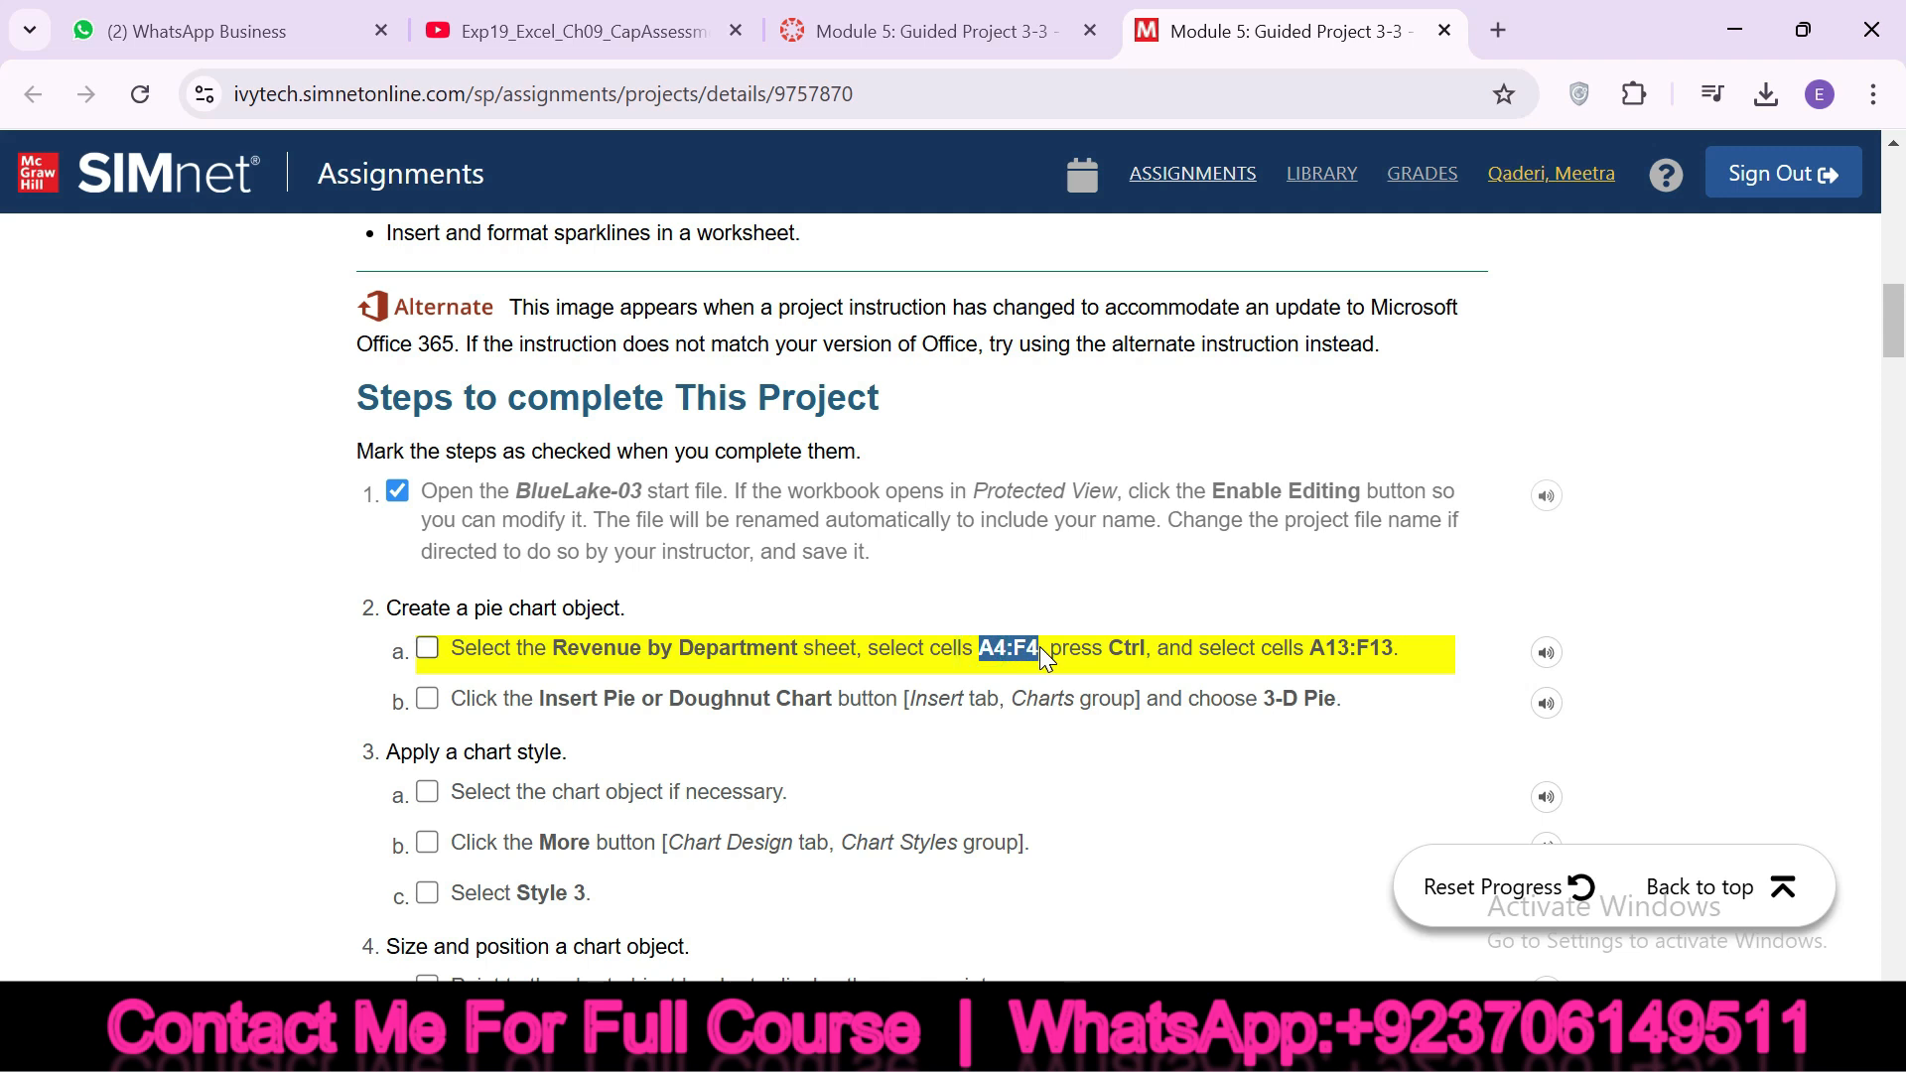
left_click_drag(869, 648, 963, 645)
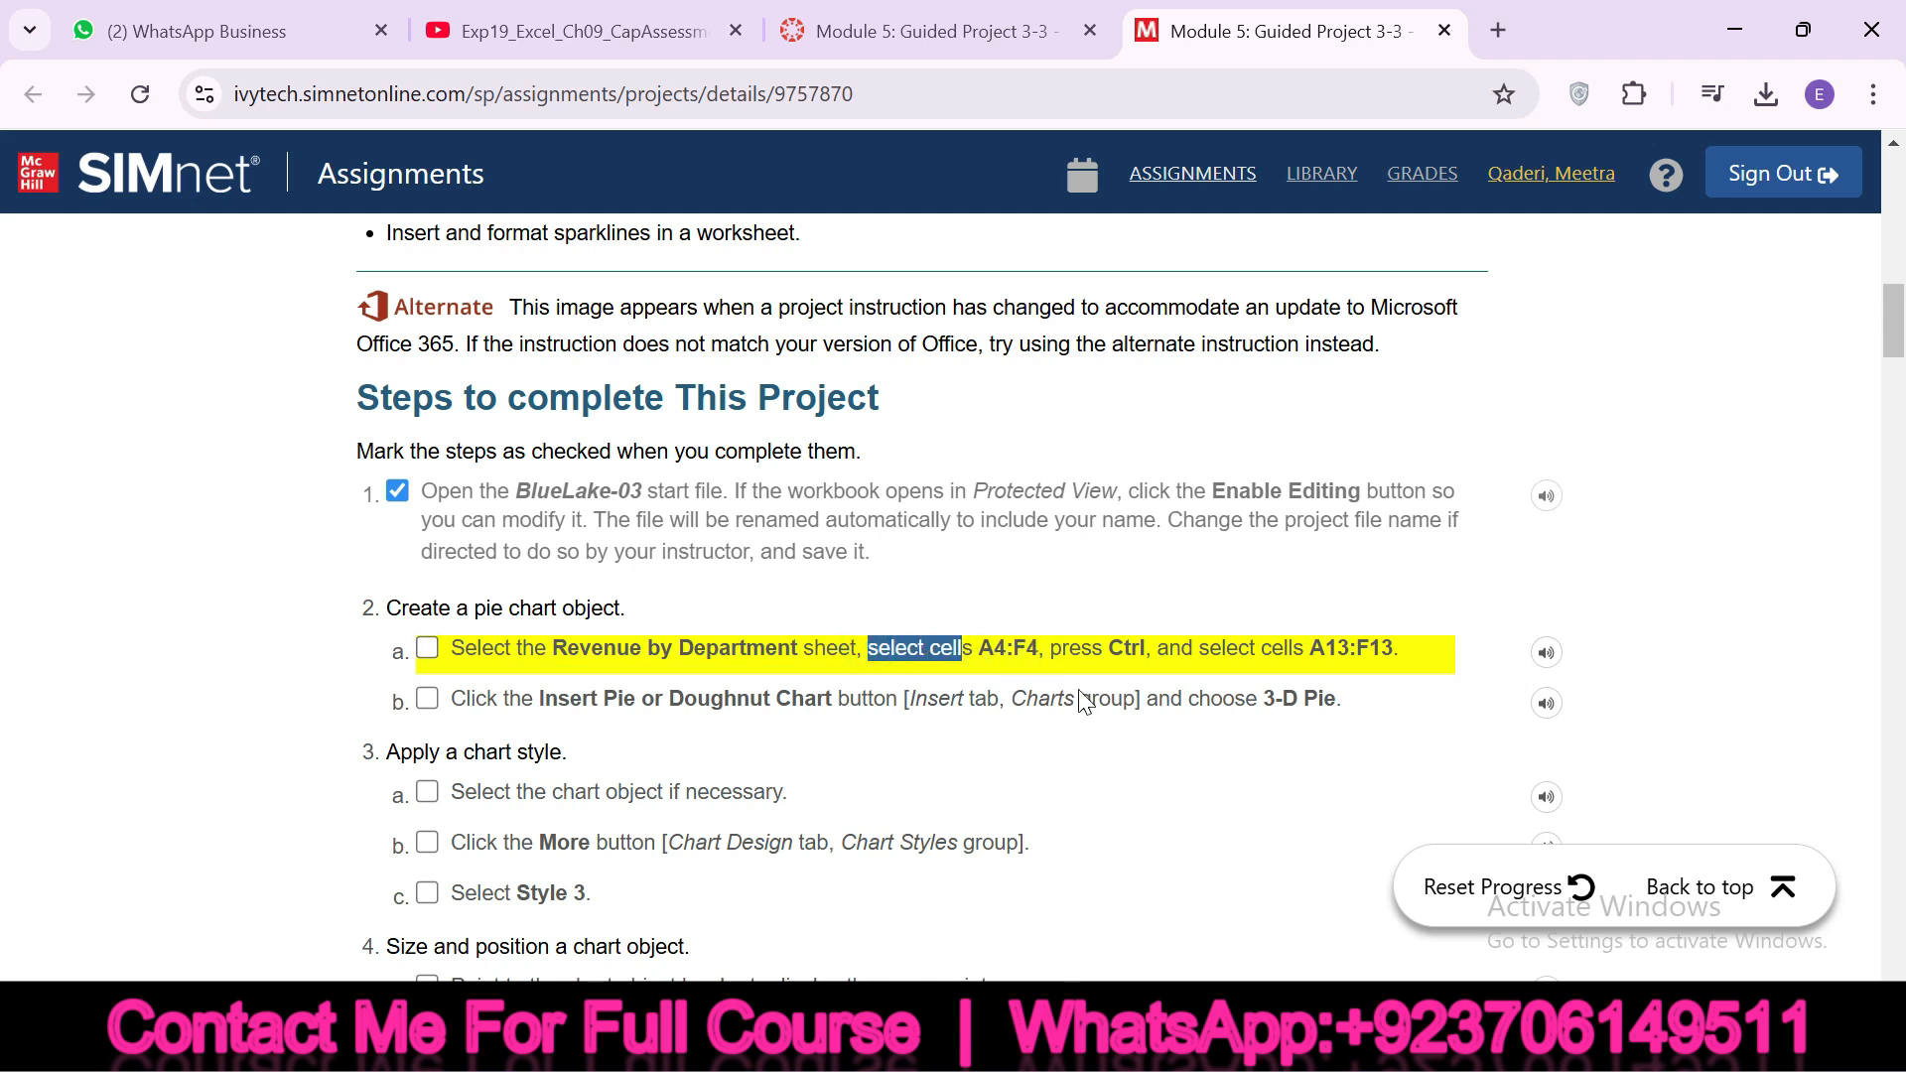
left_click(1278, 1042)
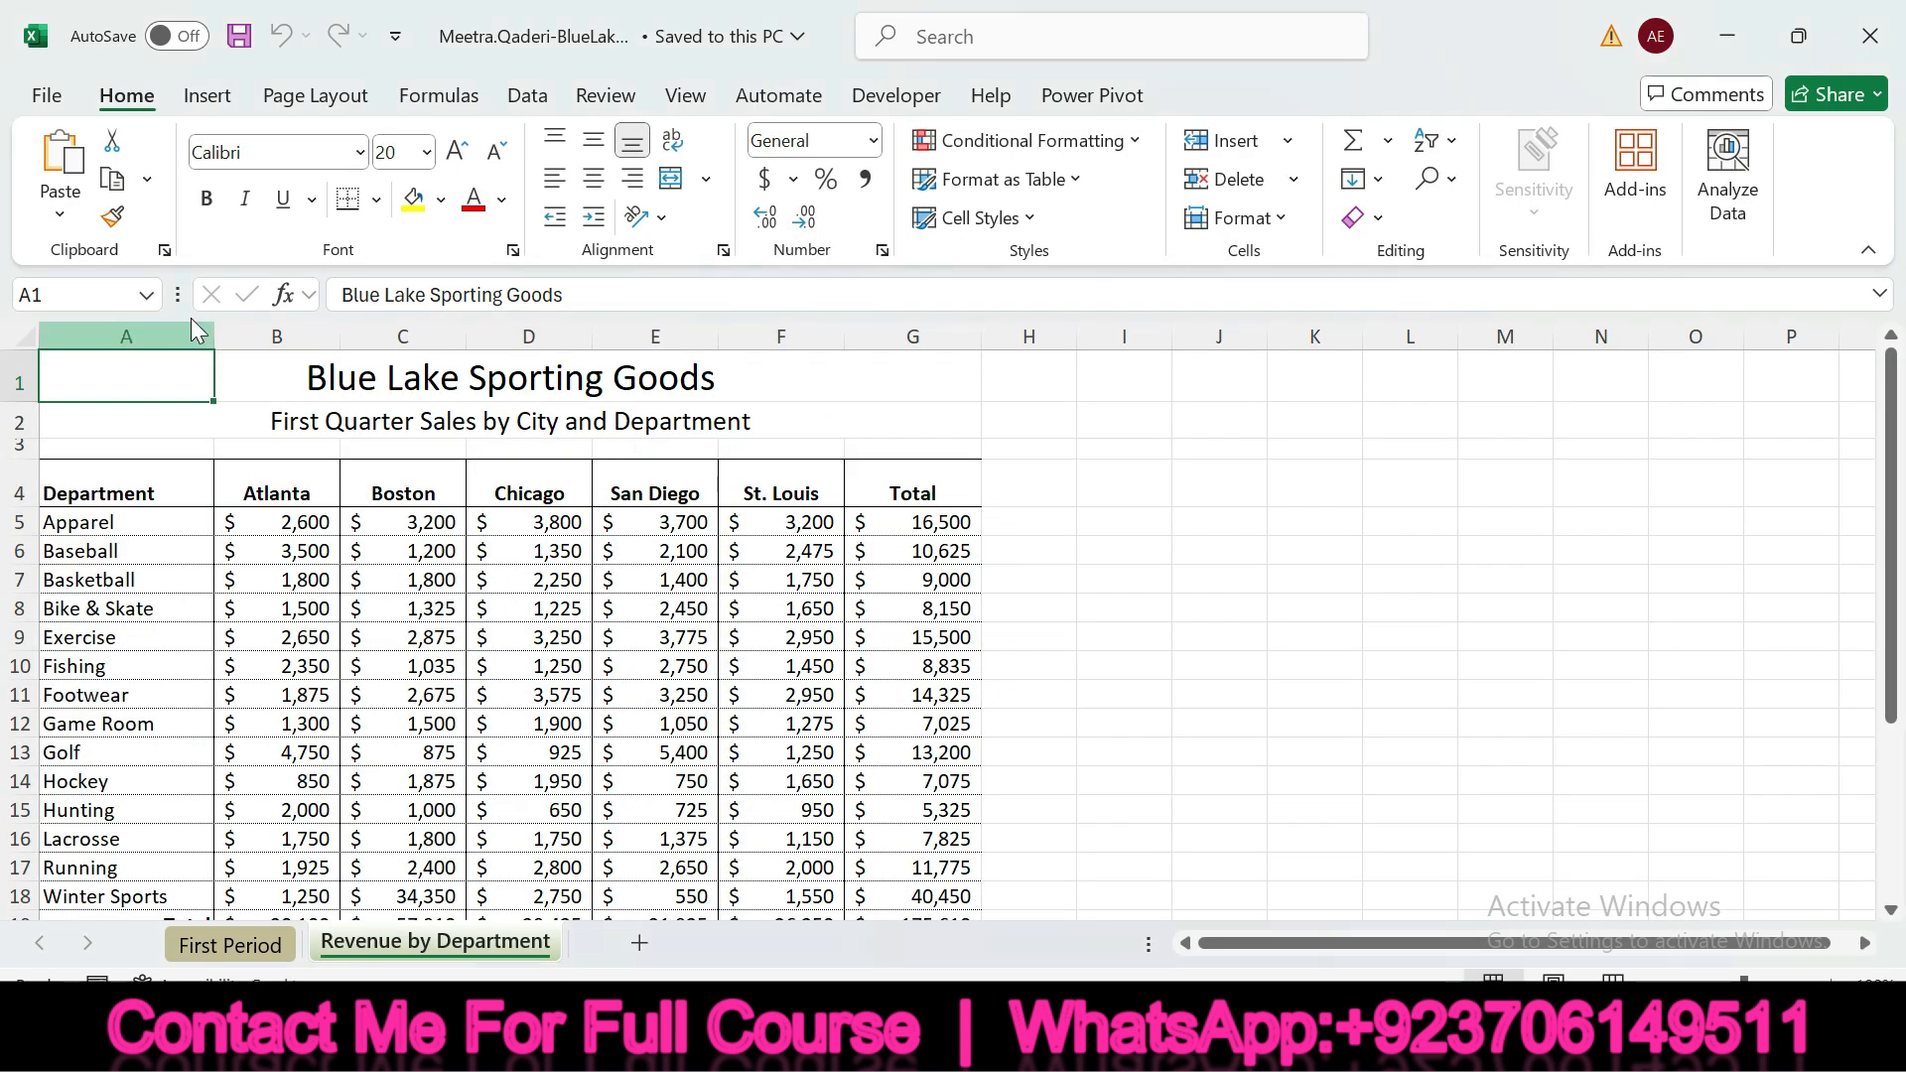
left_click(79, 295)
type("A4:F4")
key("Return")
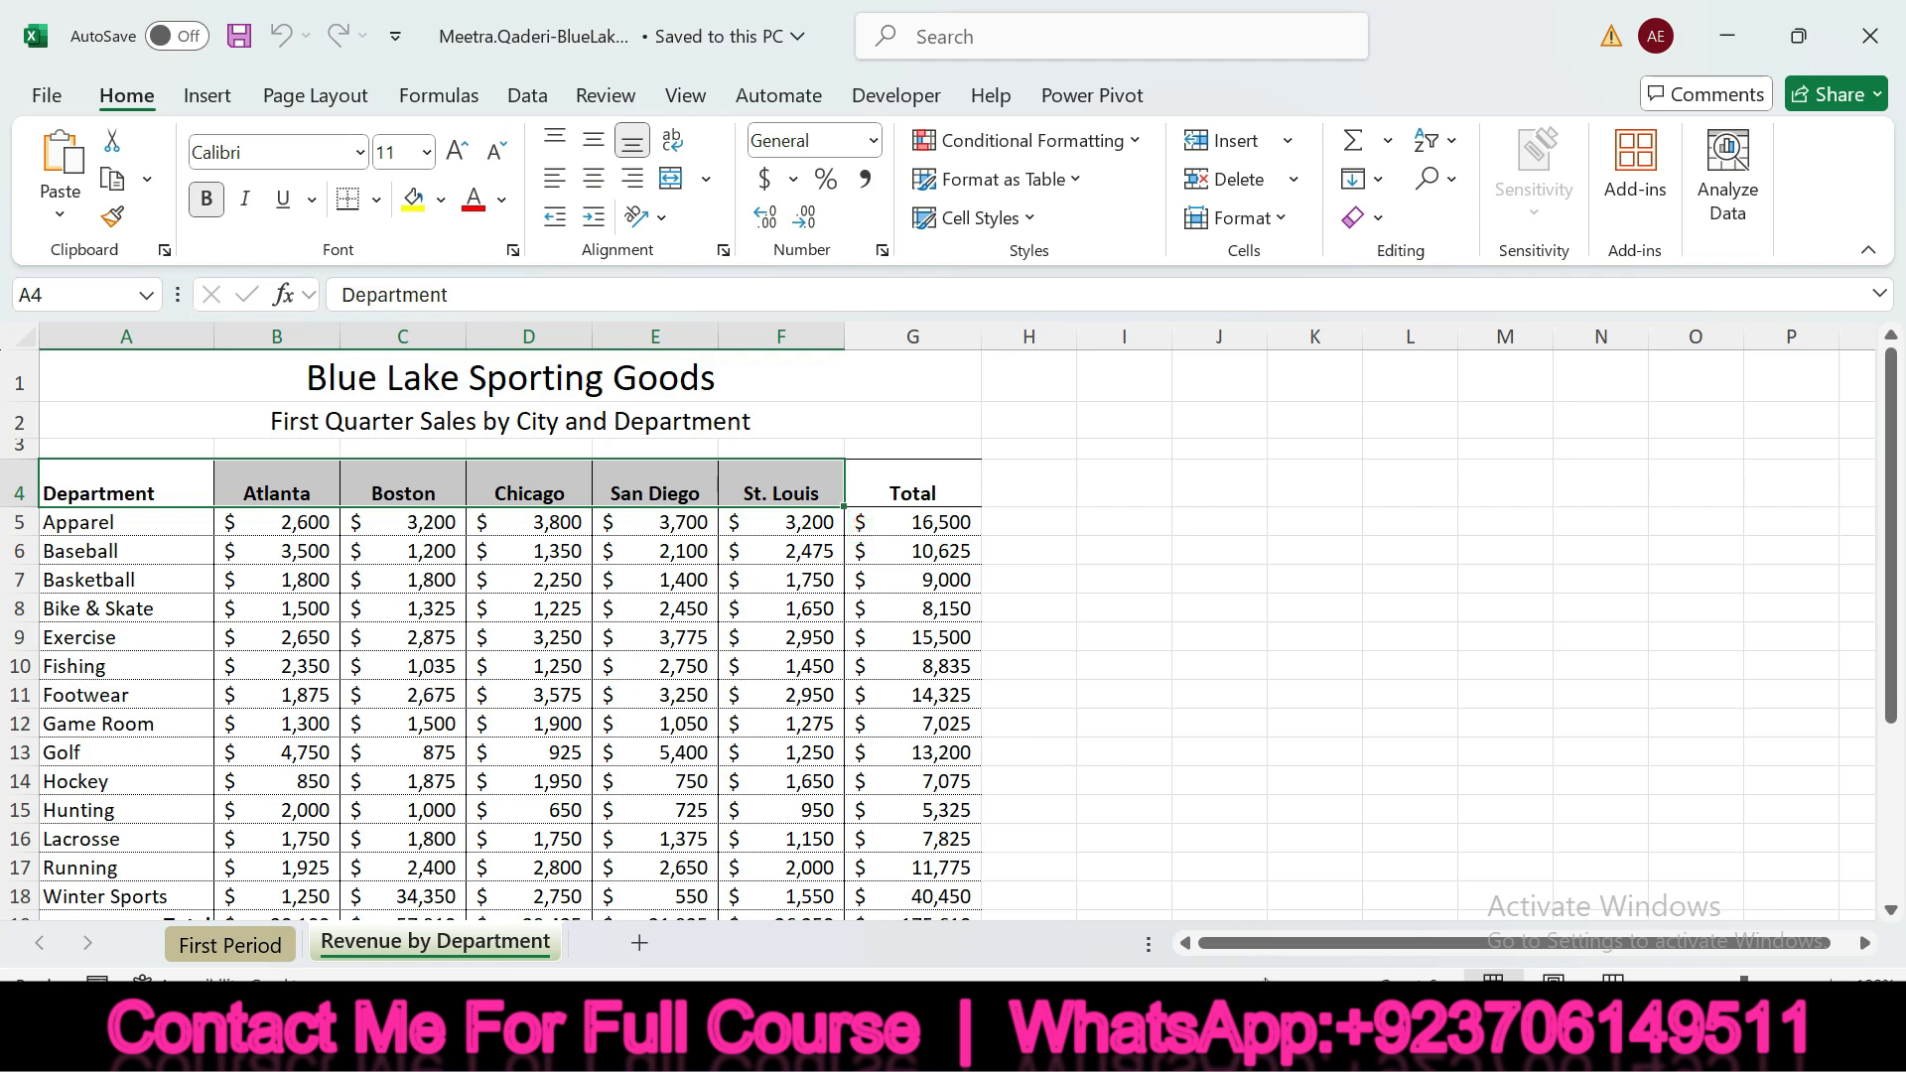
Add cells A13:F13 to the selection in Excel and check off instruction 2a on the SIMnet page
key("alt+Tab")
left_click_drag(1050, 647, 1385, 638)
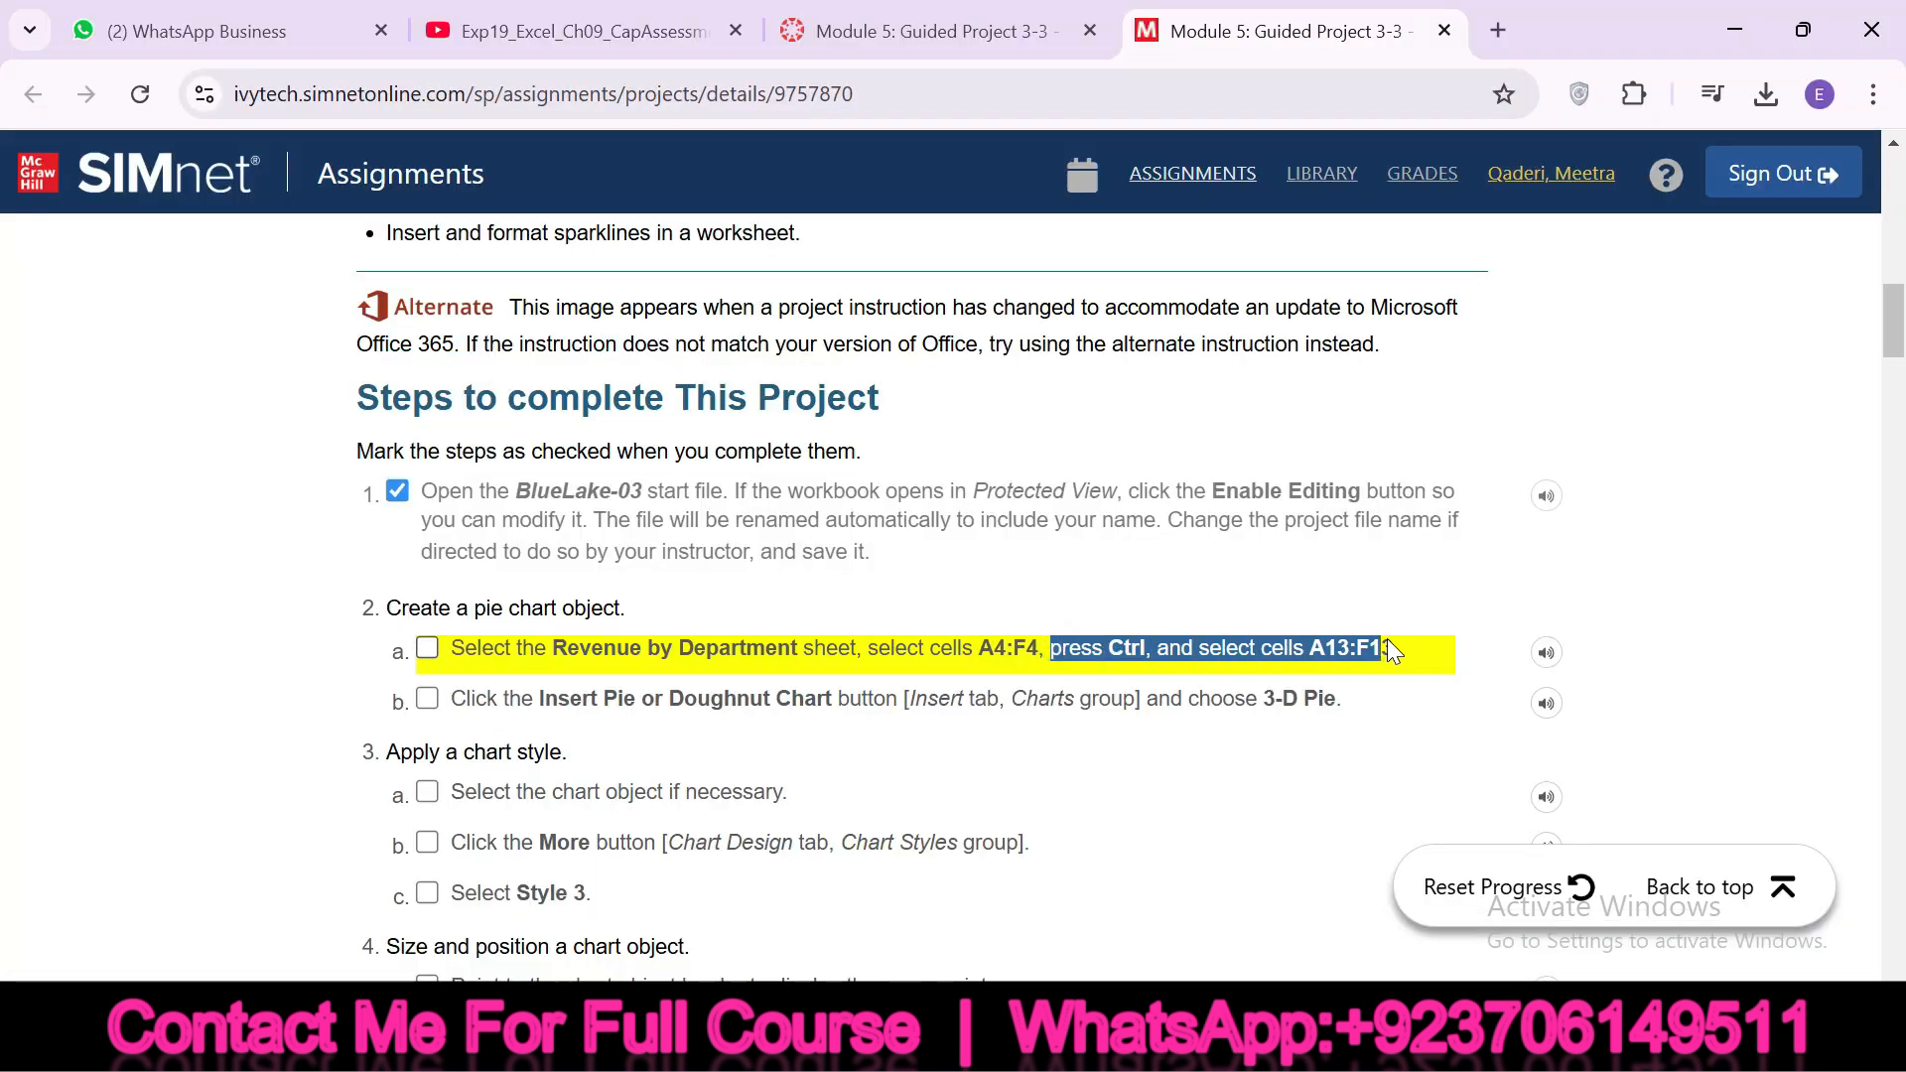
left_click(1357, 1044)
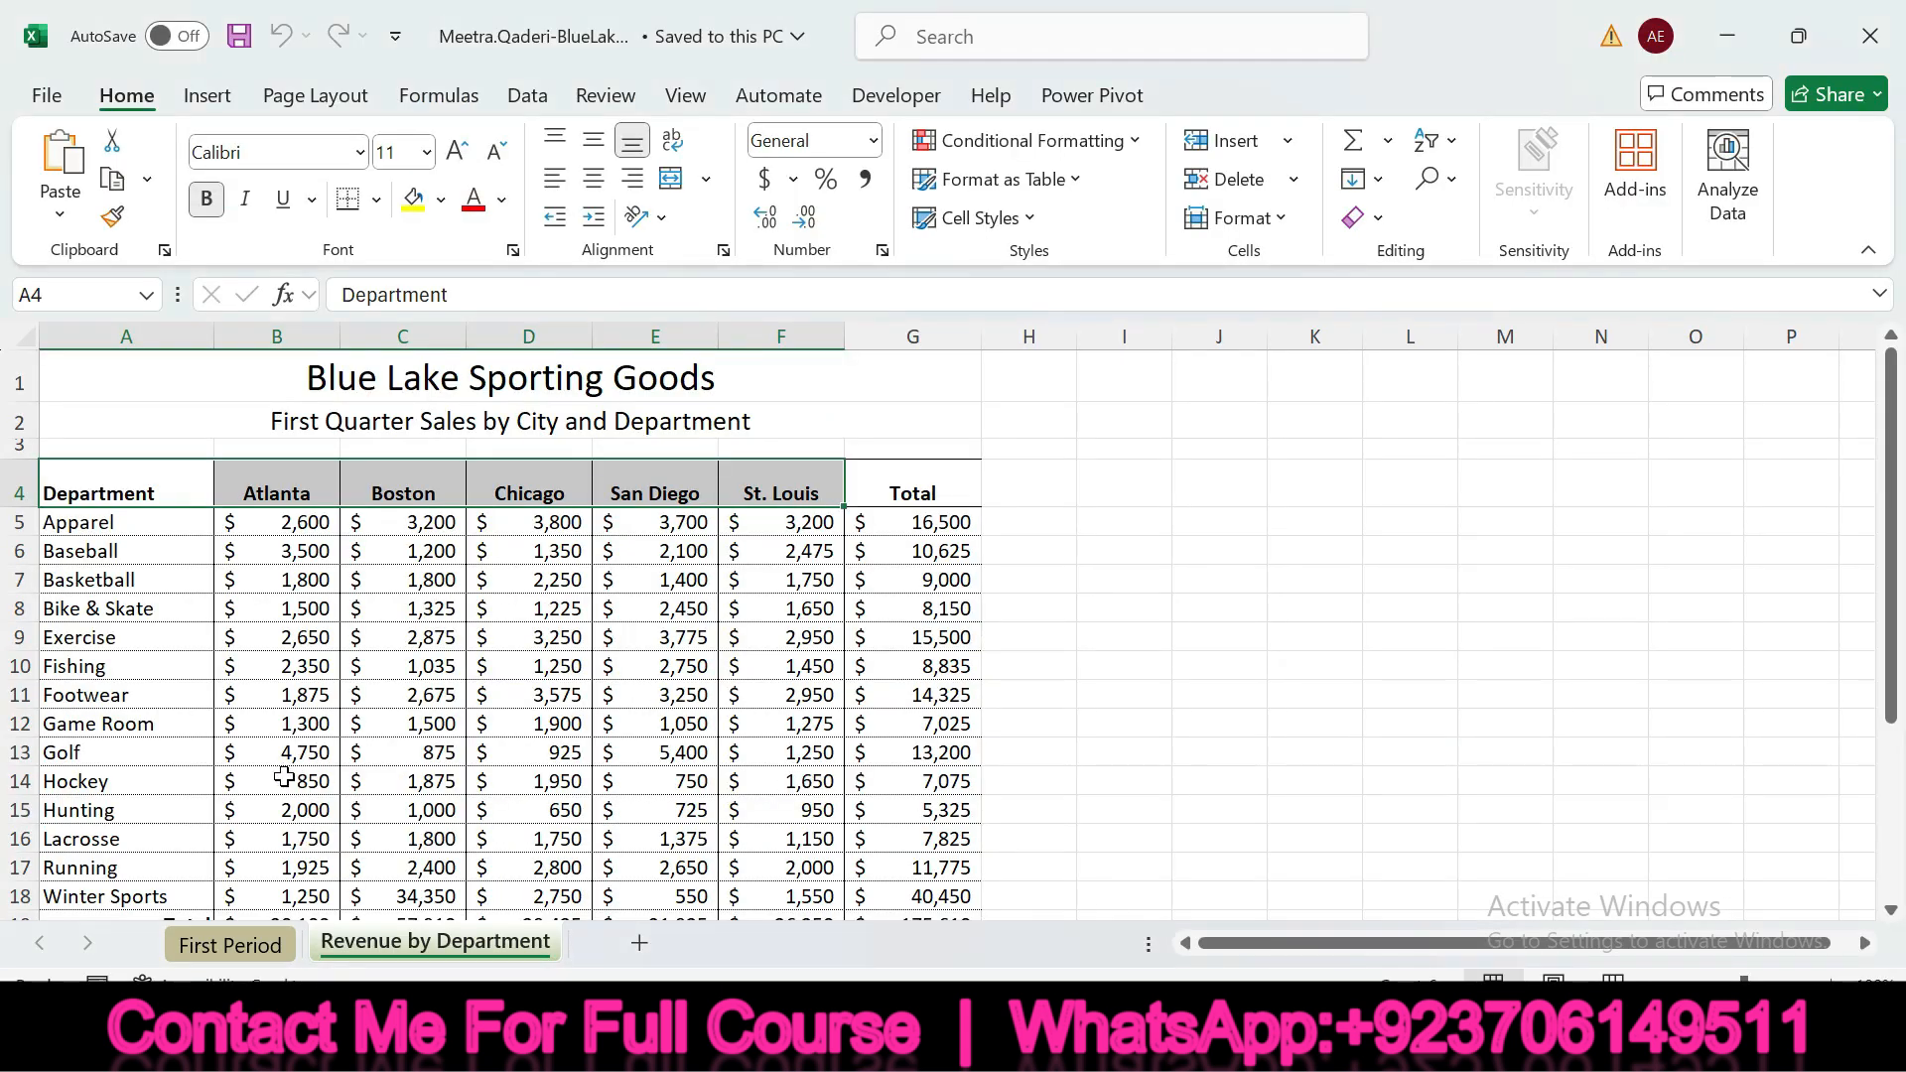
left_click_drag(124, 754, 787, 757)
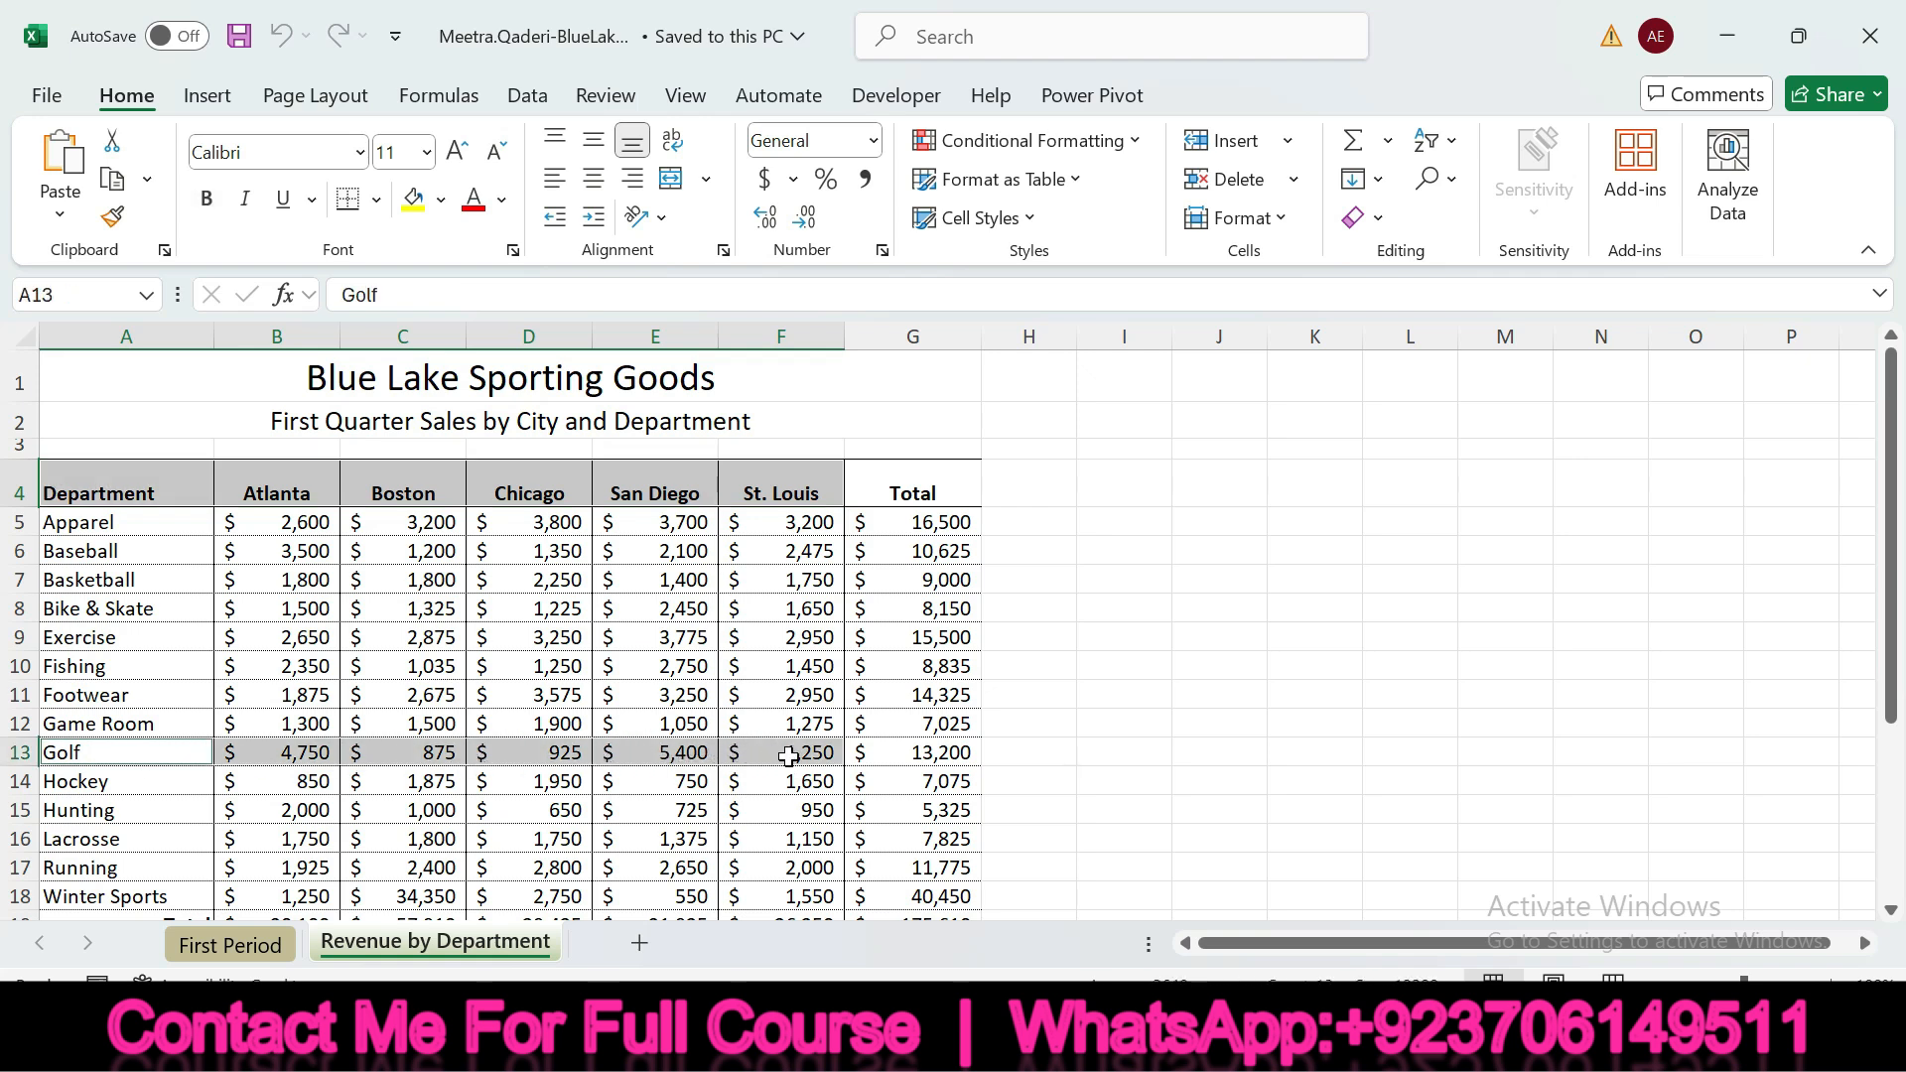
key("alt+Tab")
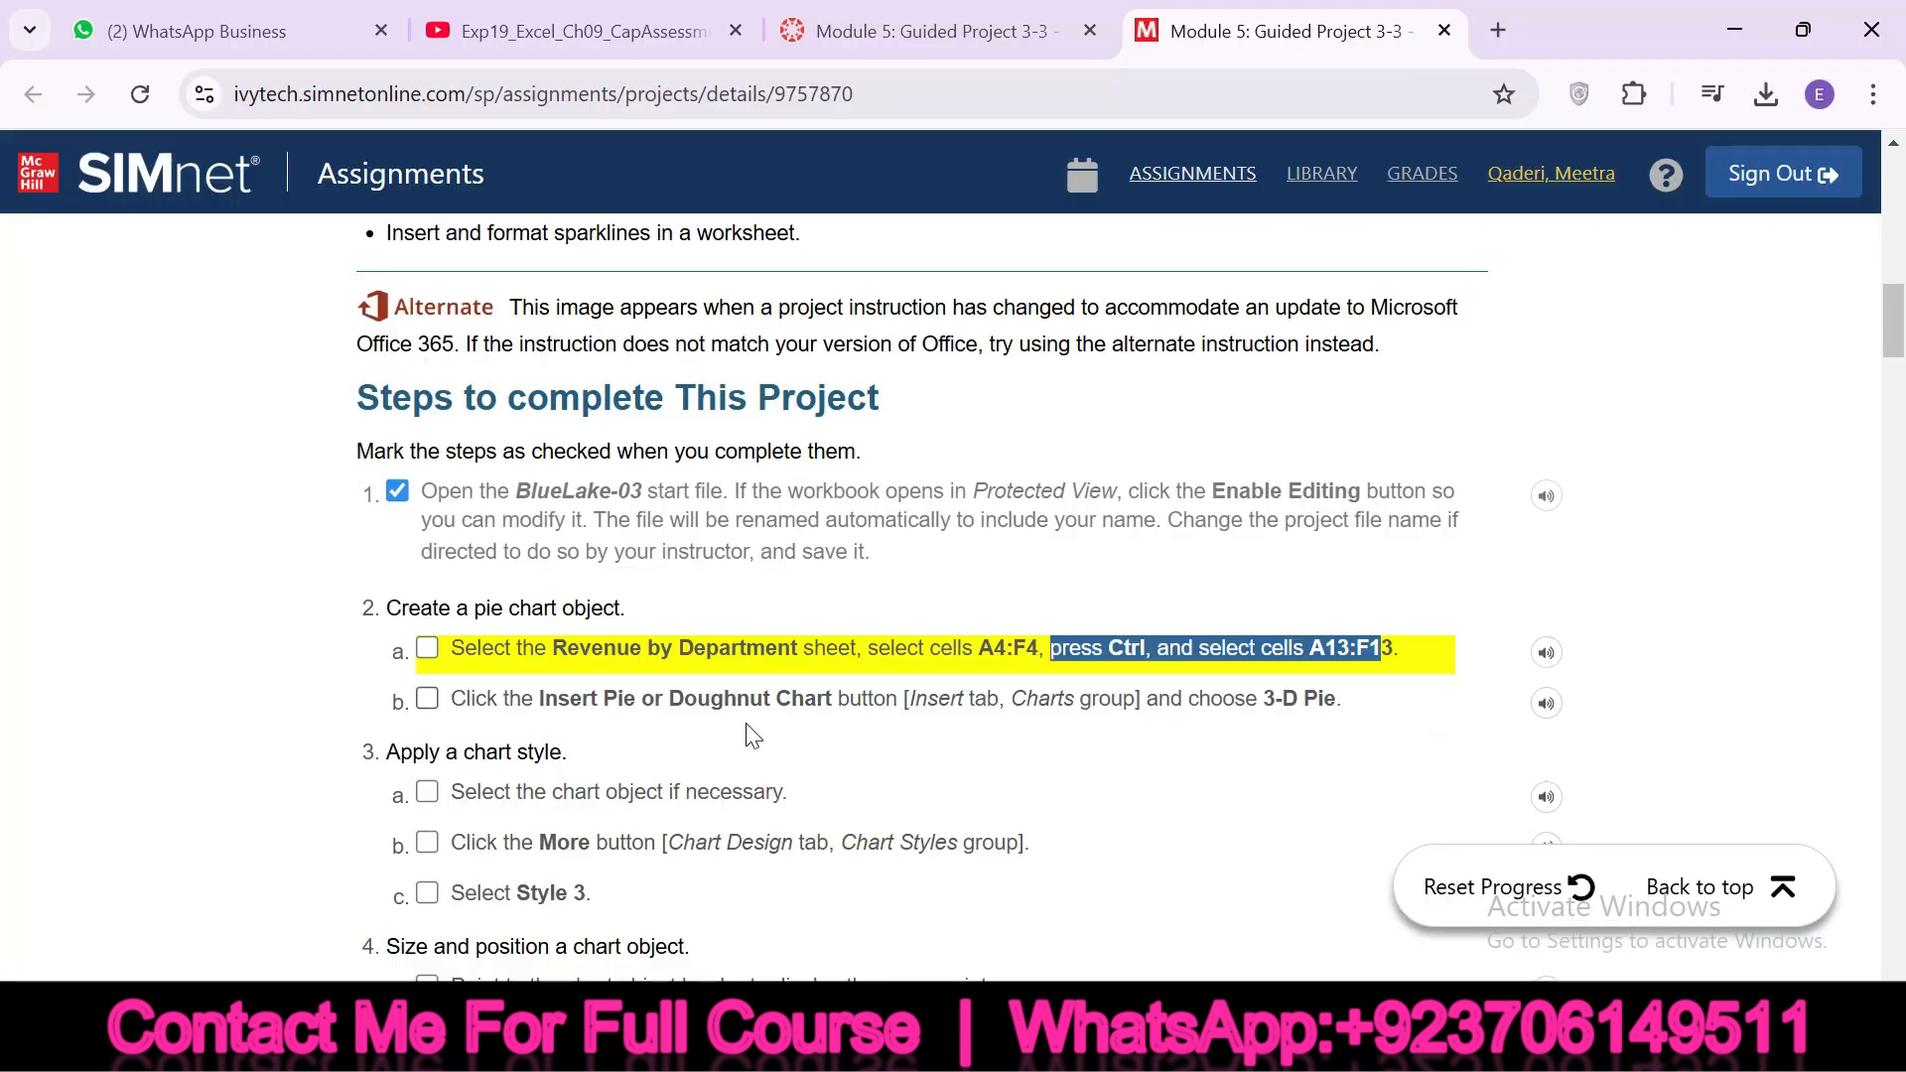
left_click(427, 649)
Insert a 3-D Pie chart from the selected cells in Excel and check off instruction 2b on the SIMnet page
left_click_drag(448, 695, 579, 705)
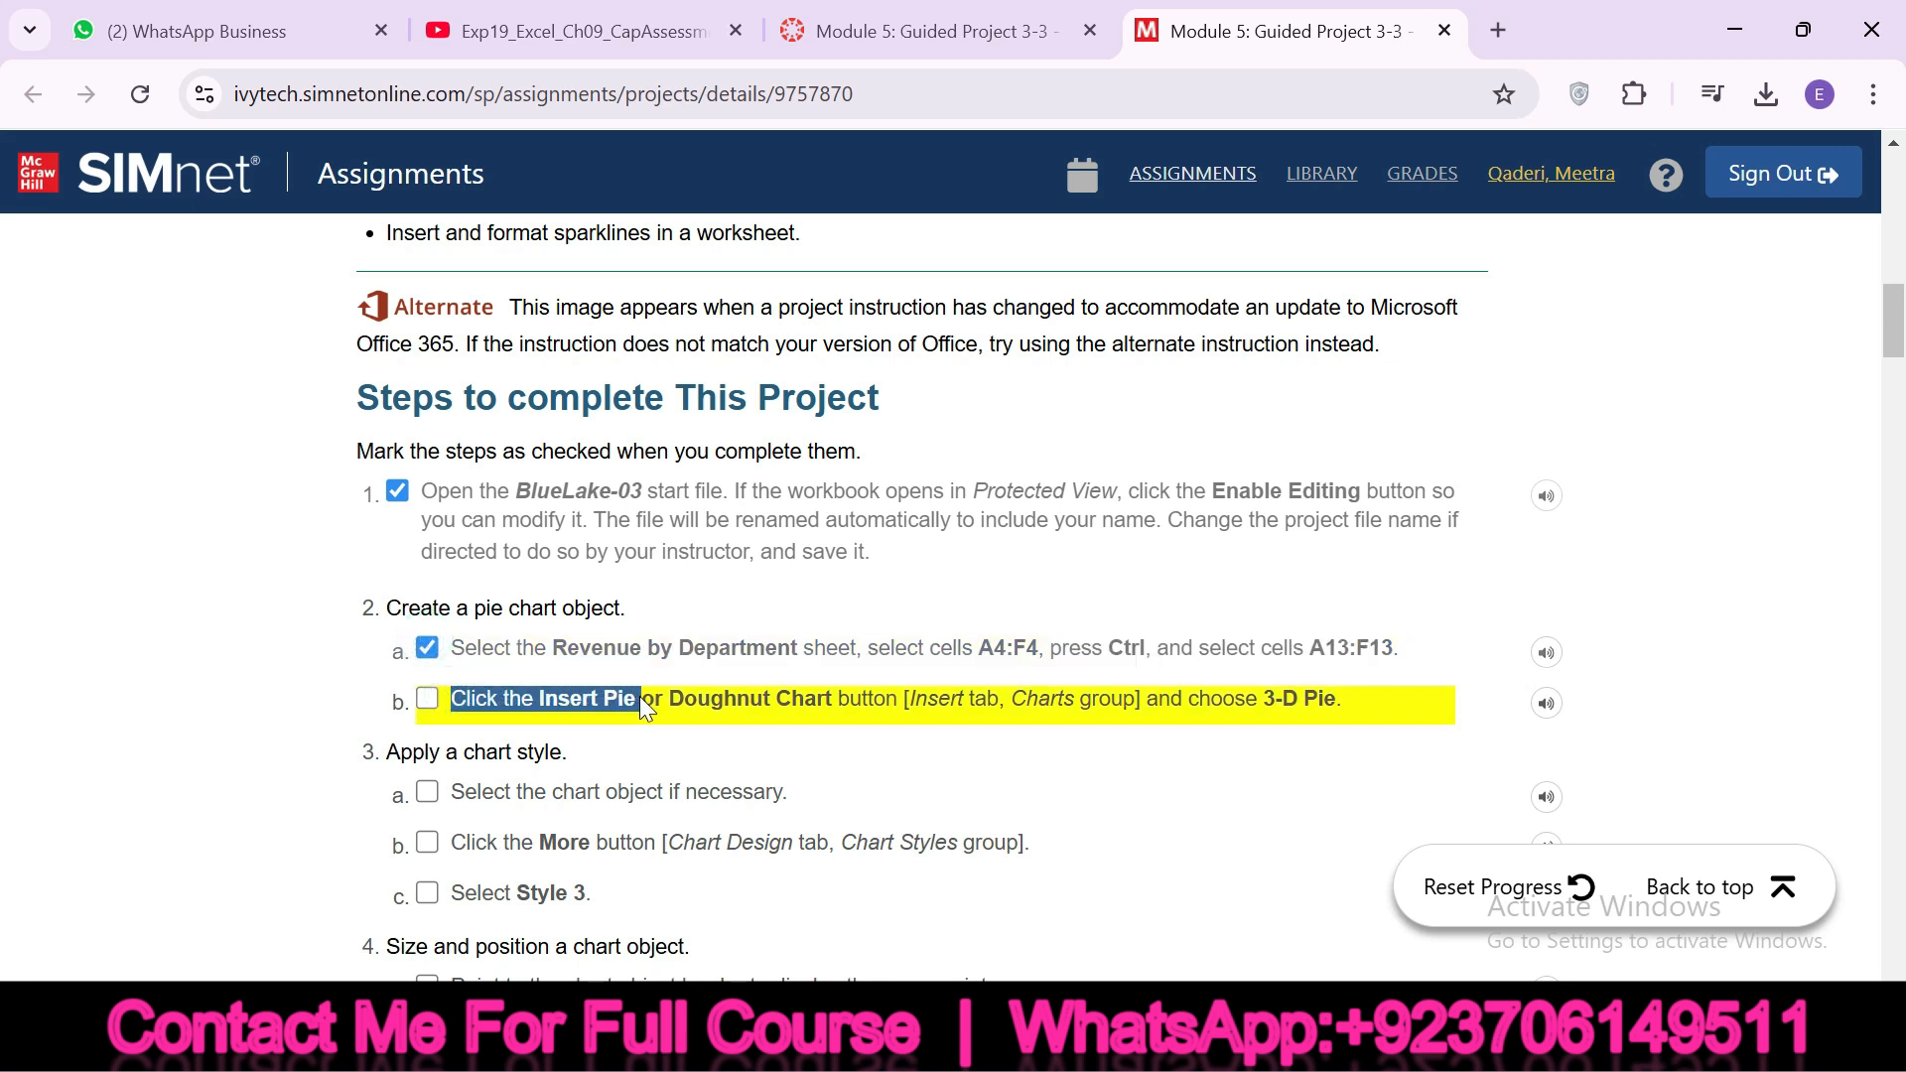
left_click_drag(867, 687, 1335, 699)
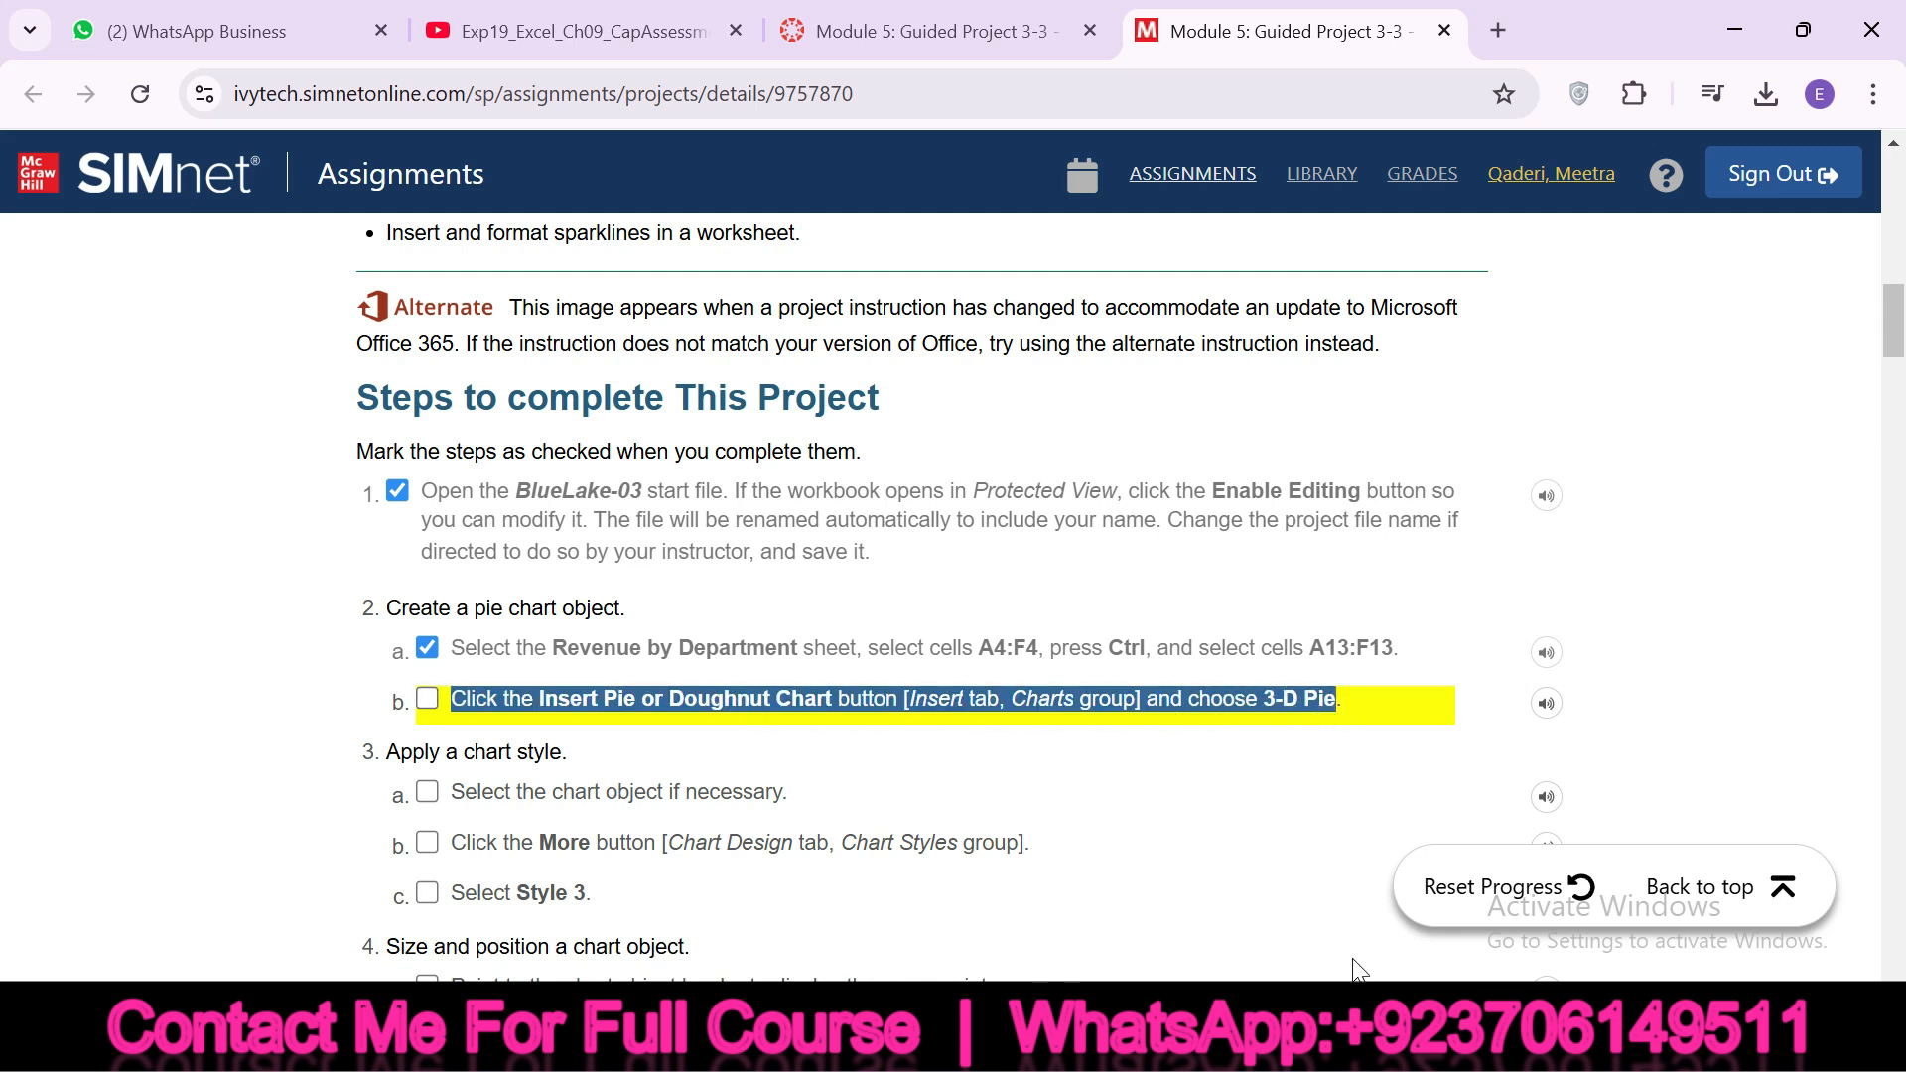
key("alt+Tab")
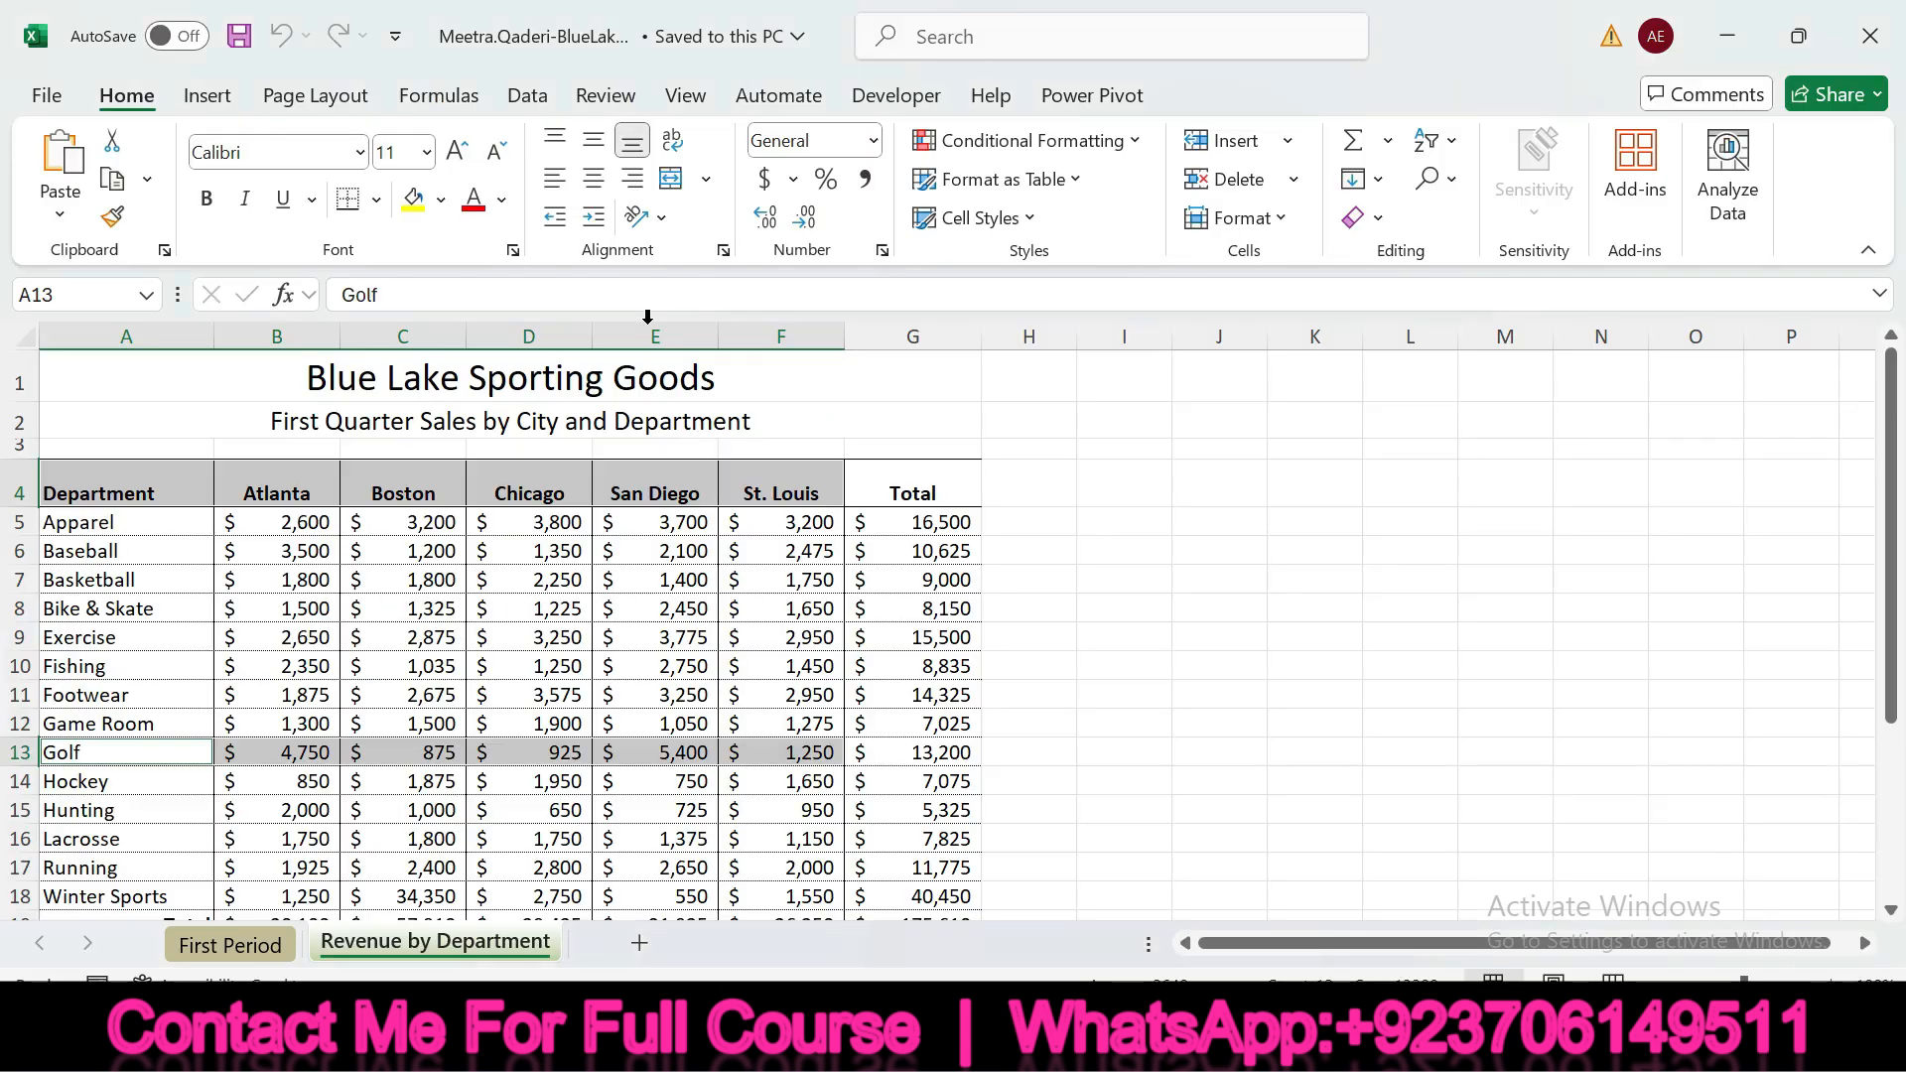
left_click(214, 99)
left_click(794, 219)
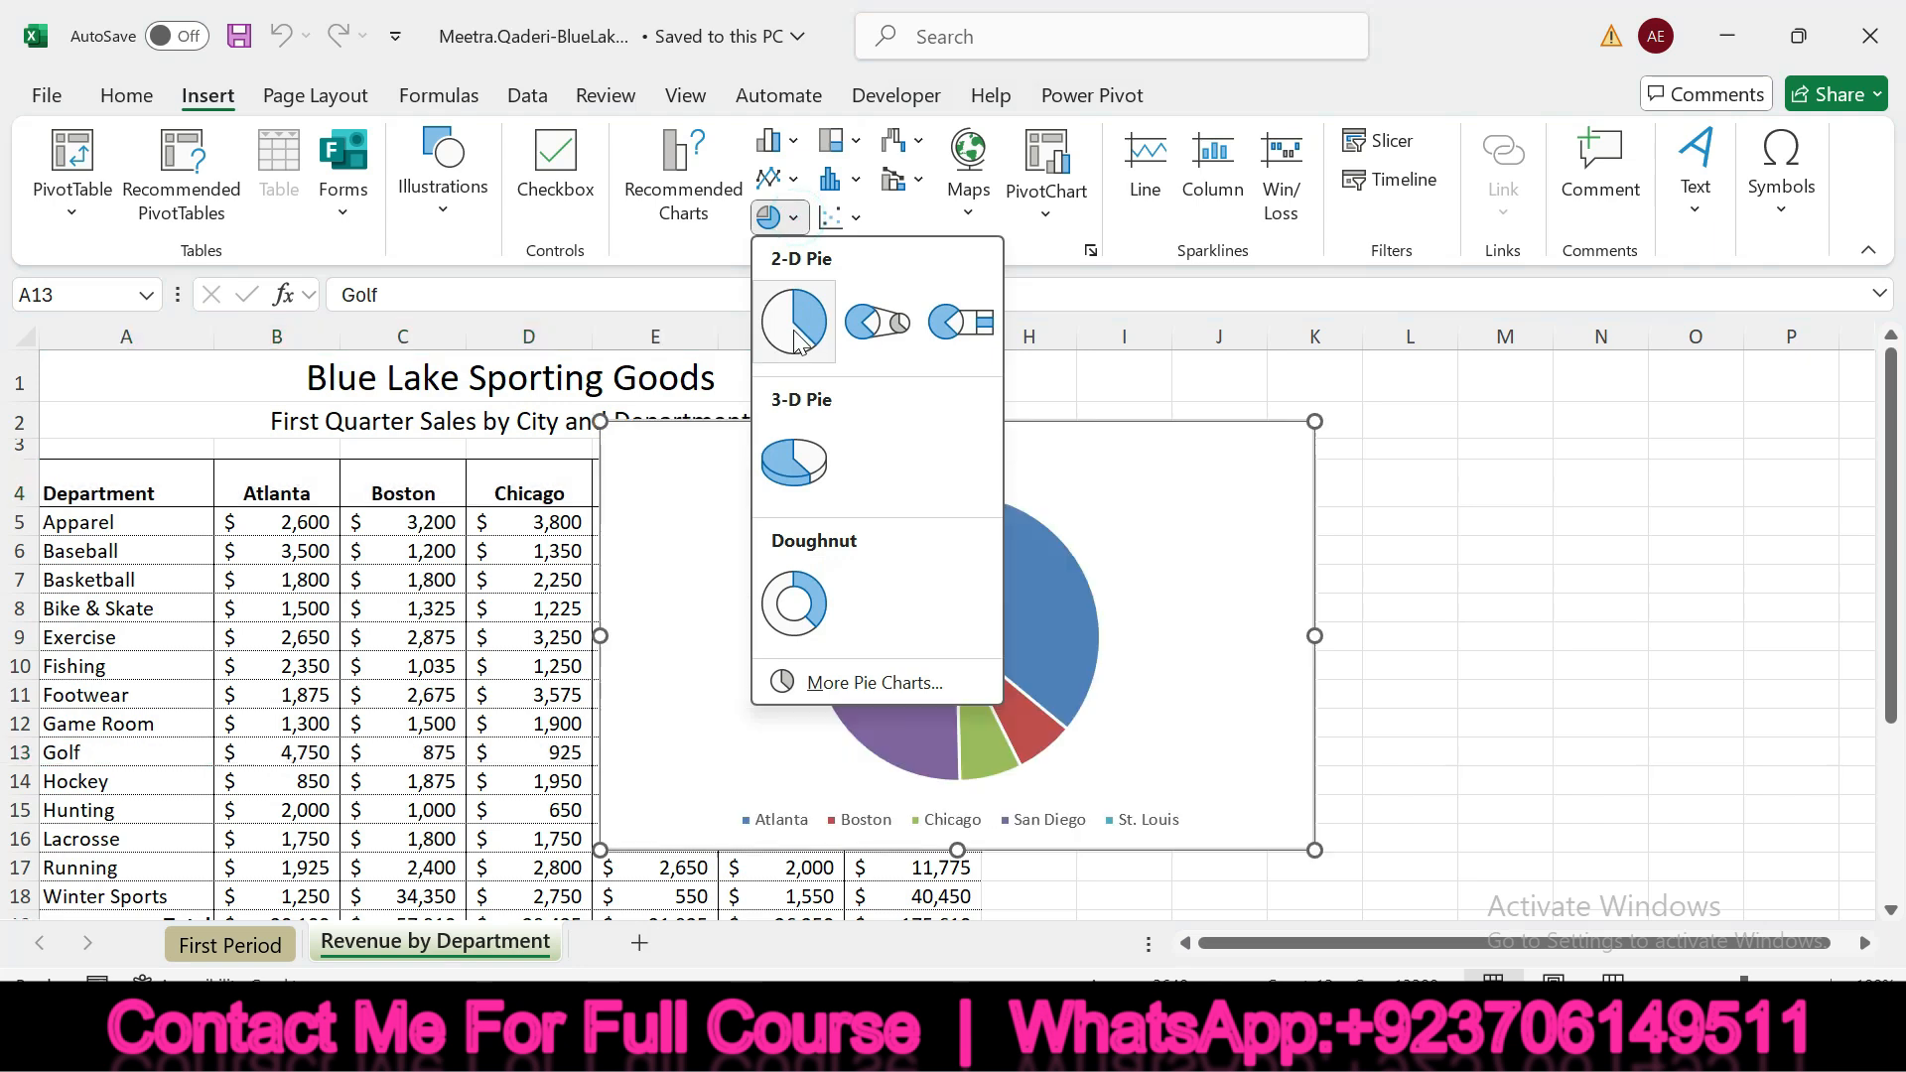
left_click(794, 462)
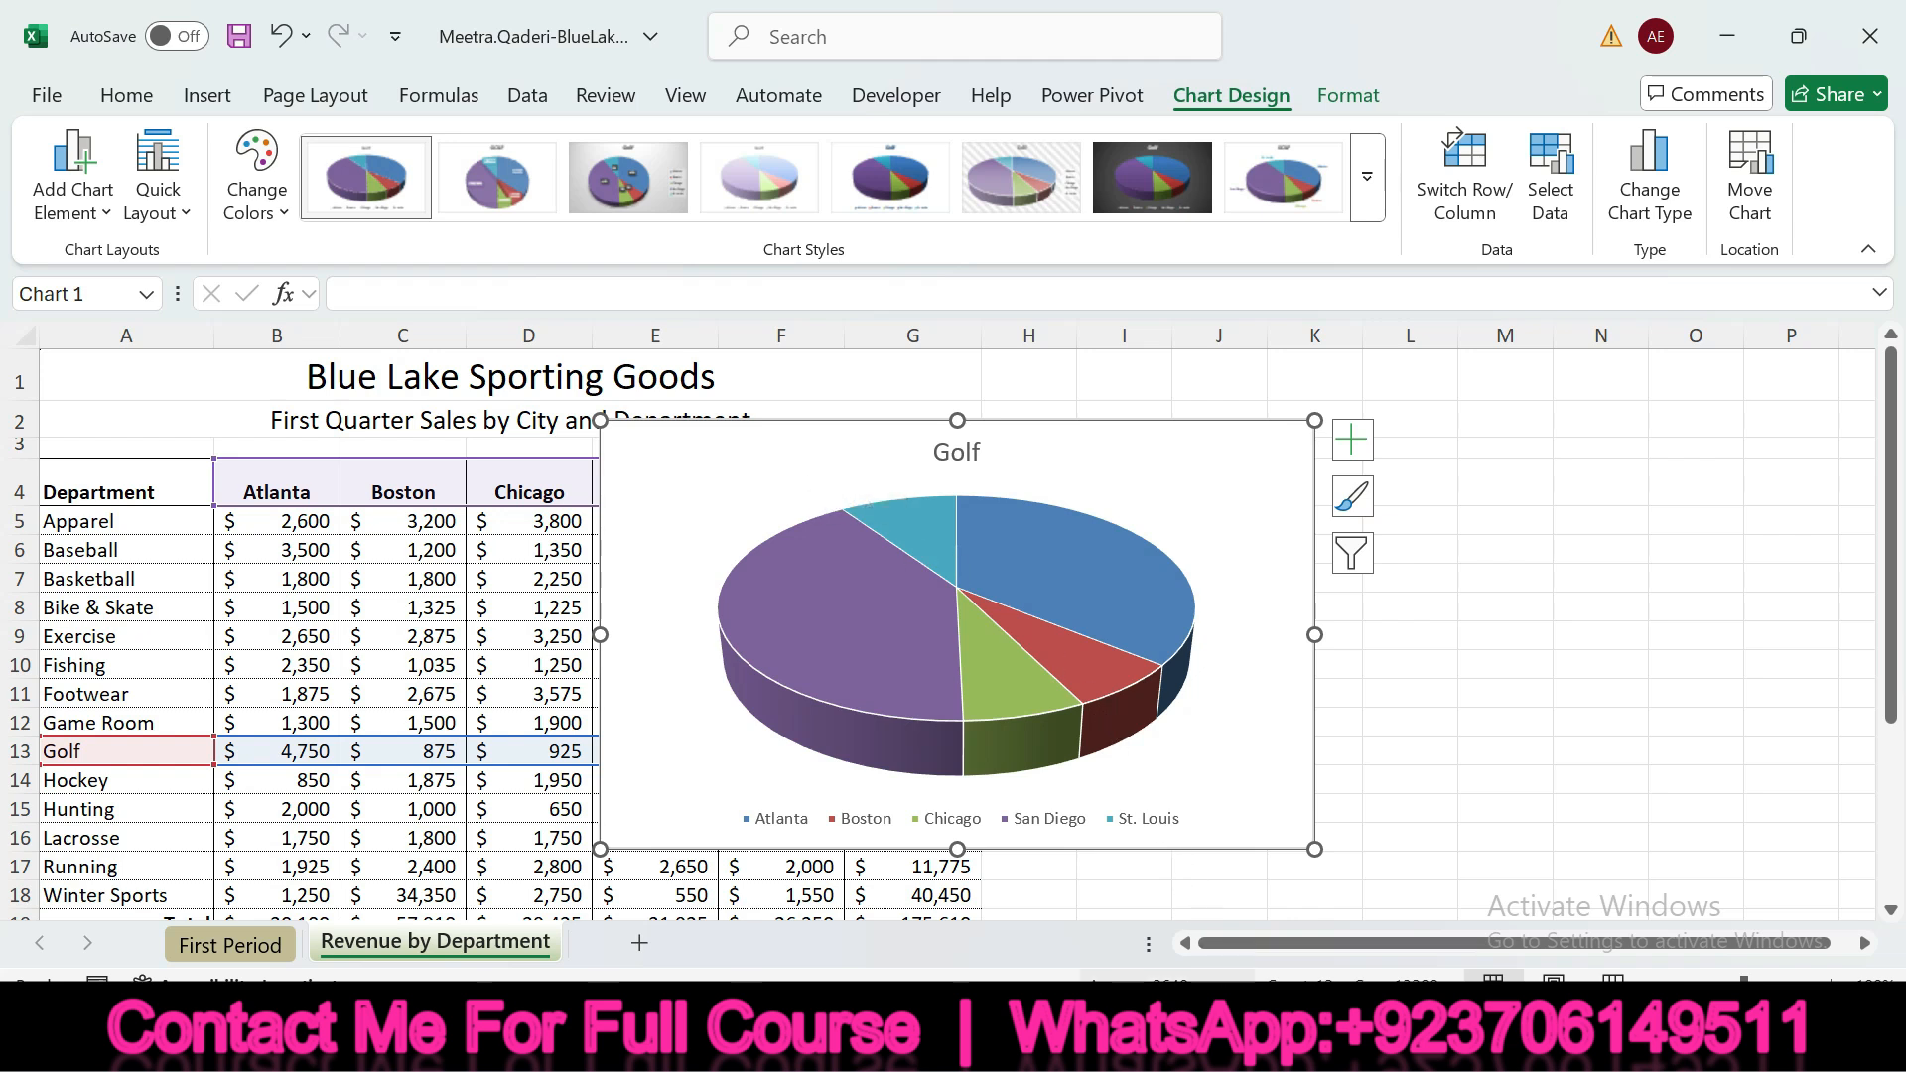
key("alt+Tab")
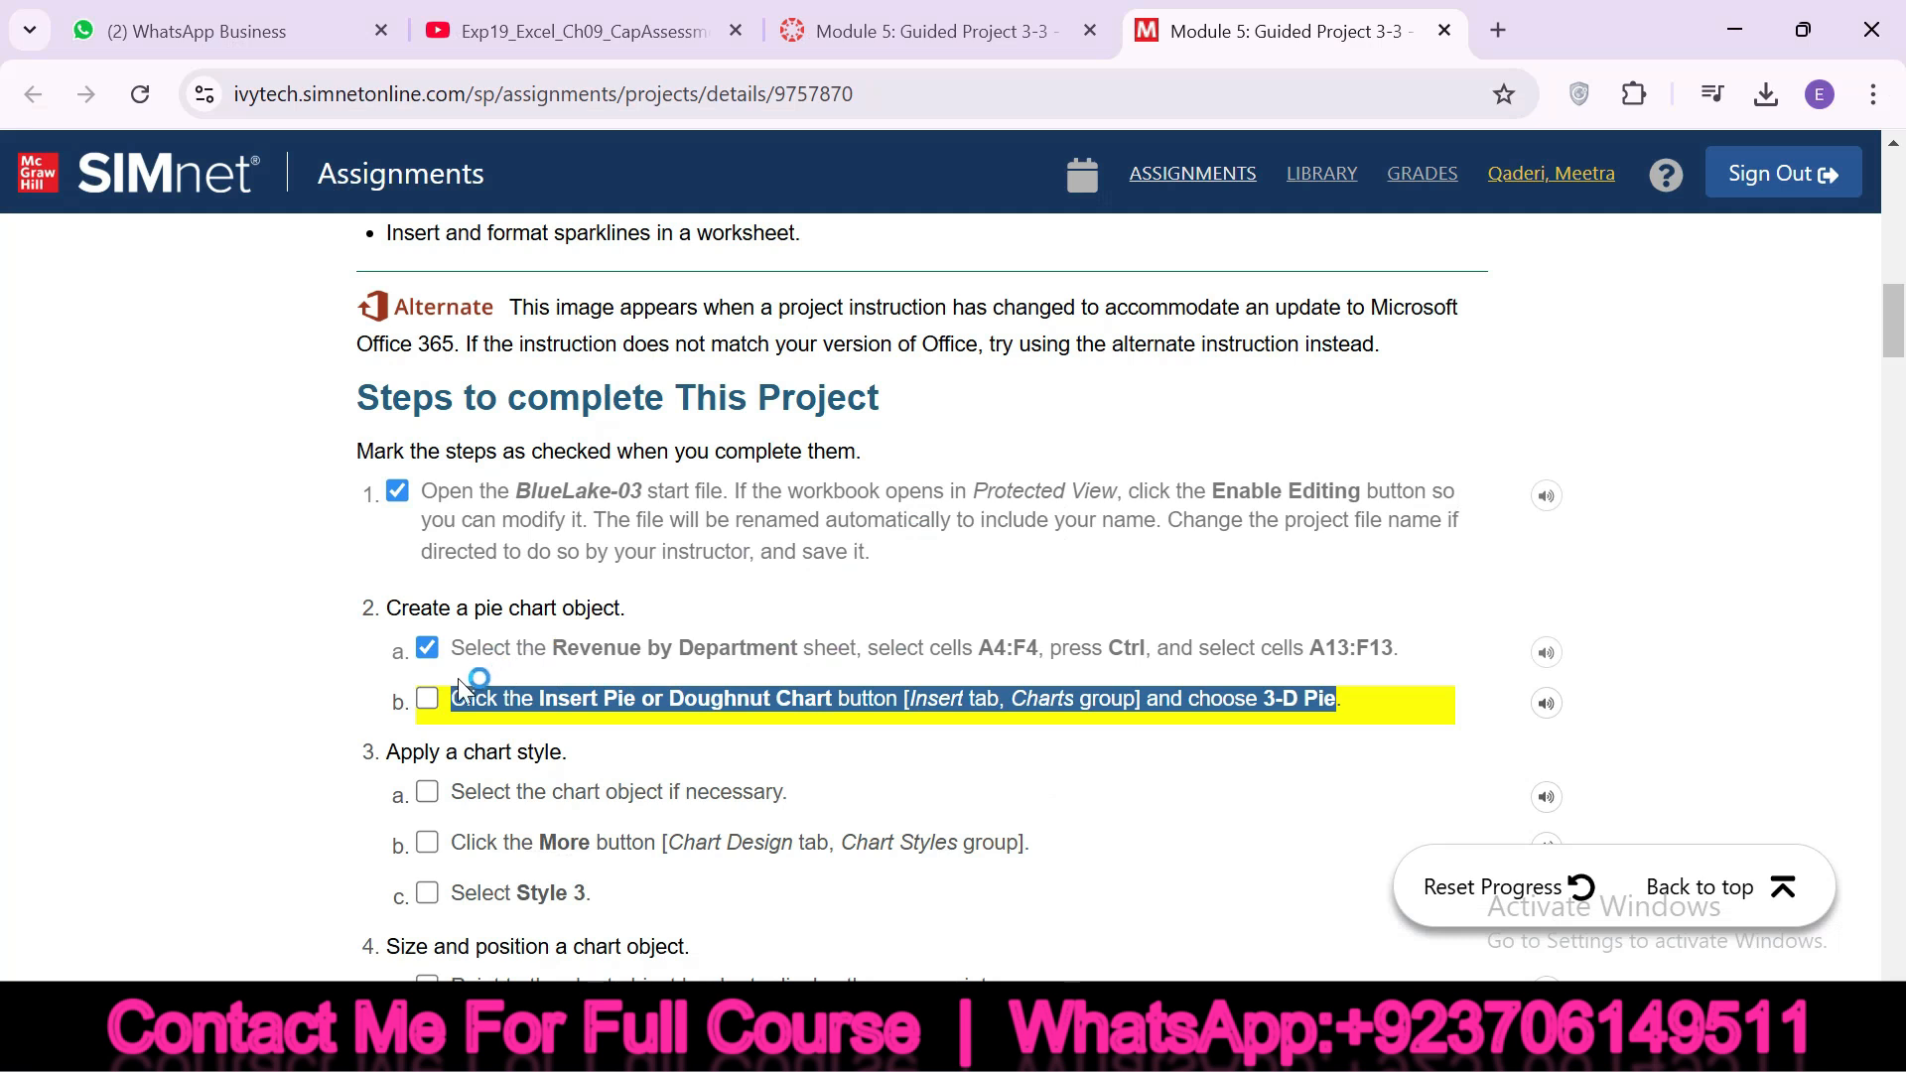
left_click(427, 700)
Review the chart style instructions and check off 3a and 3b
left_click_drag(386, 752, 545, 756)
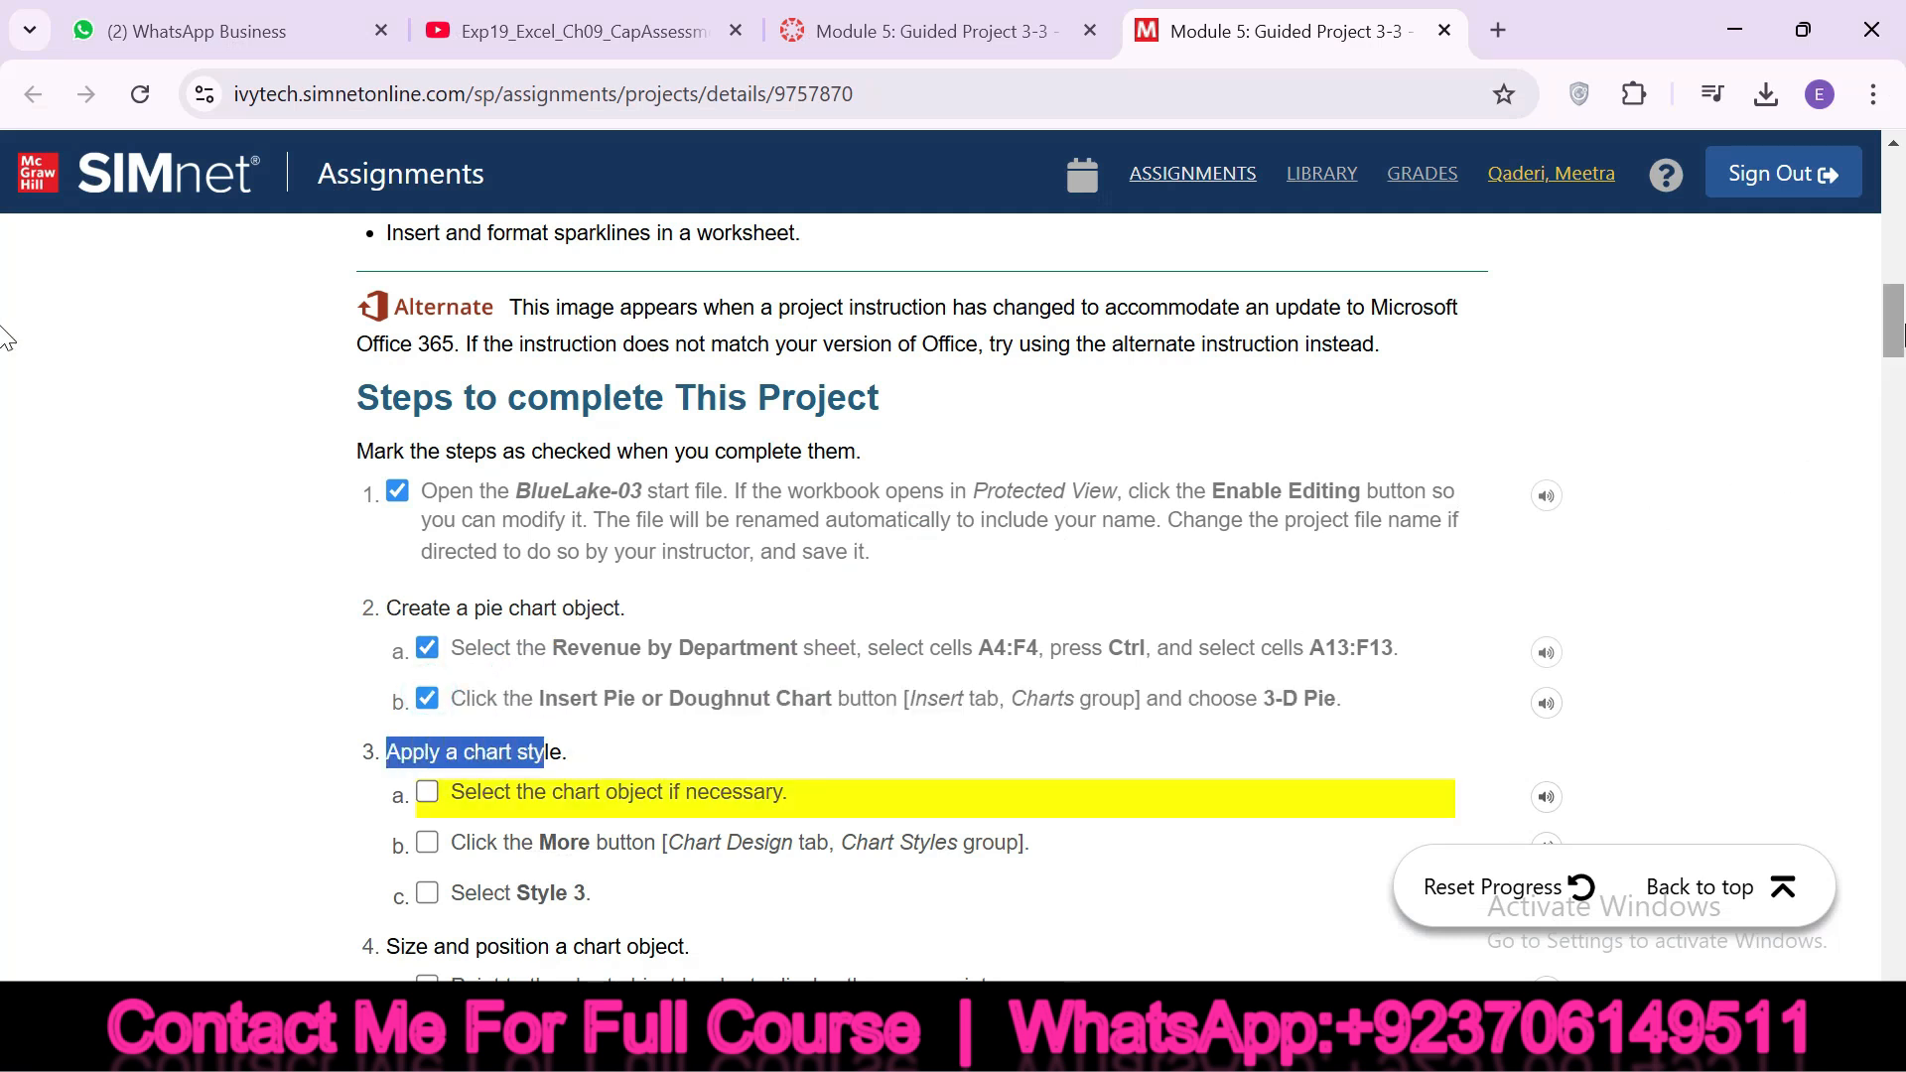
scroll(5, 342, "down", 3)
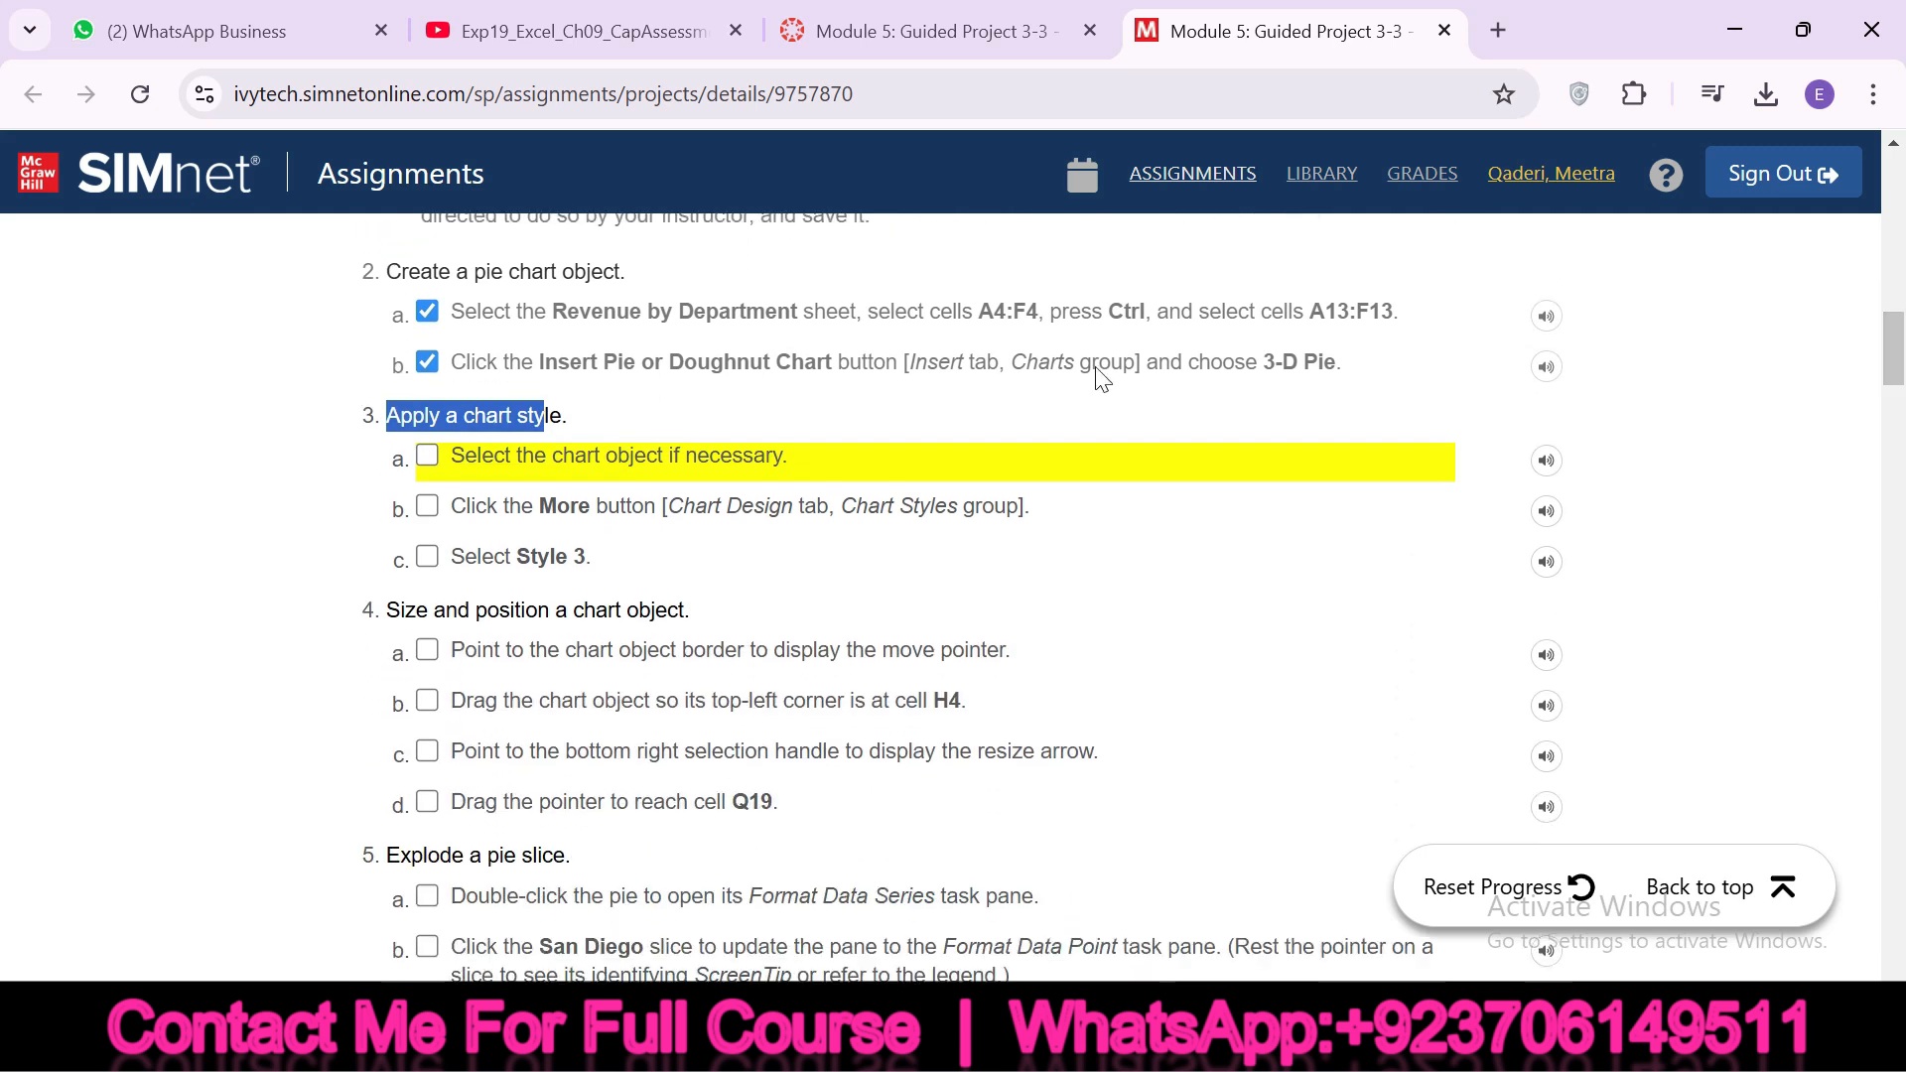
left_click_drag(455, 455, 789, 458)
left_click(427, 454)
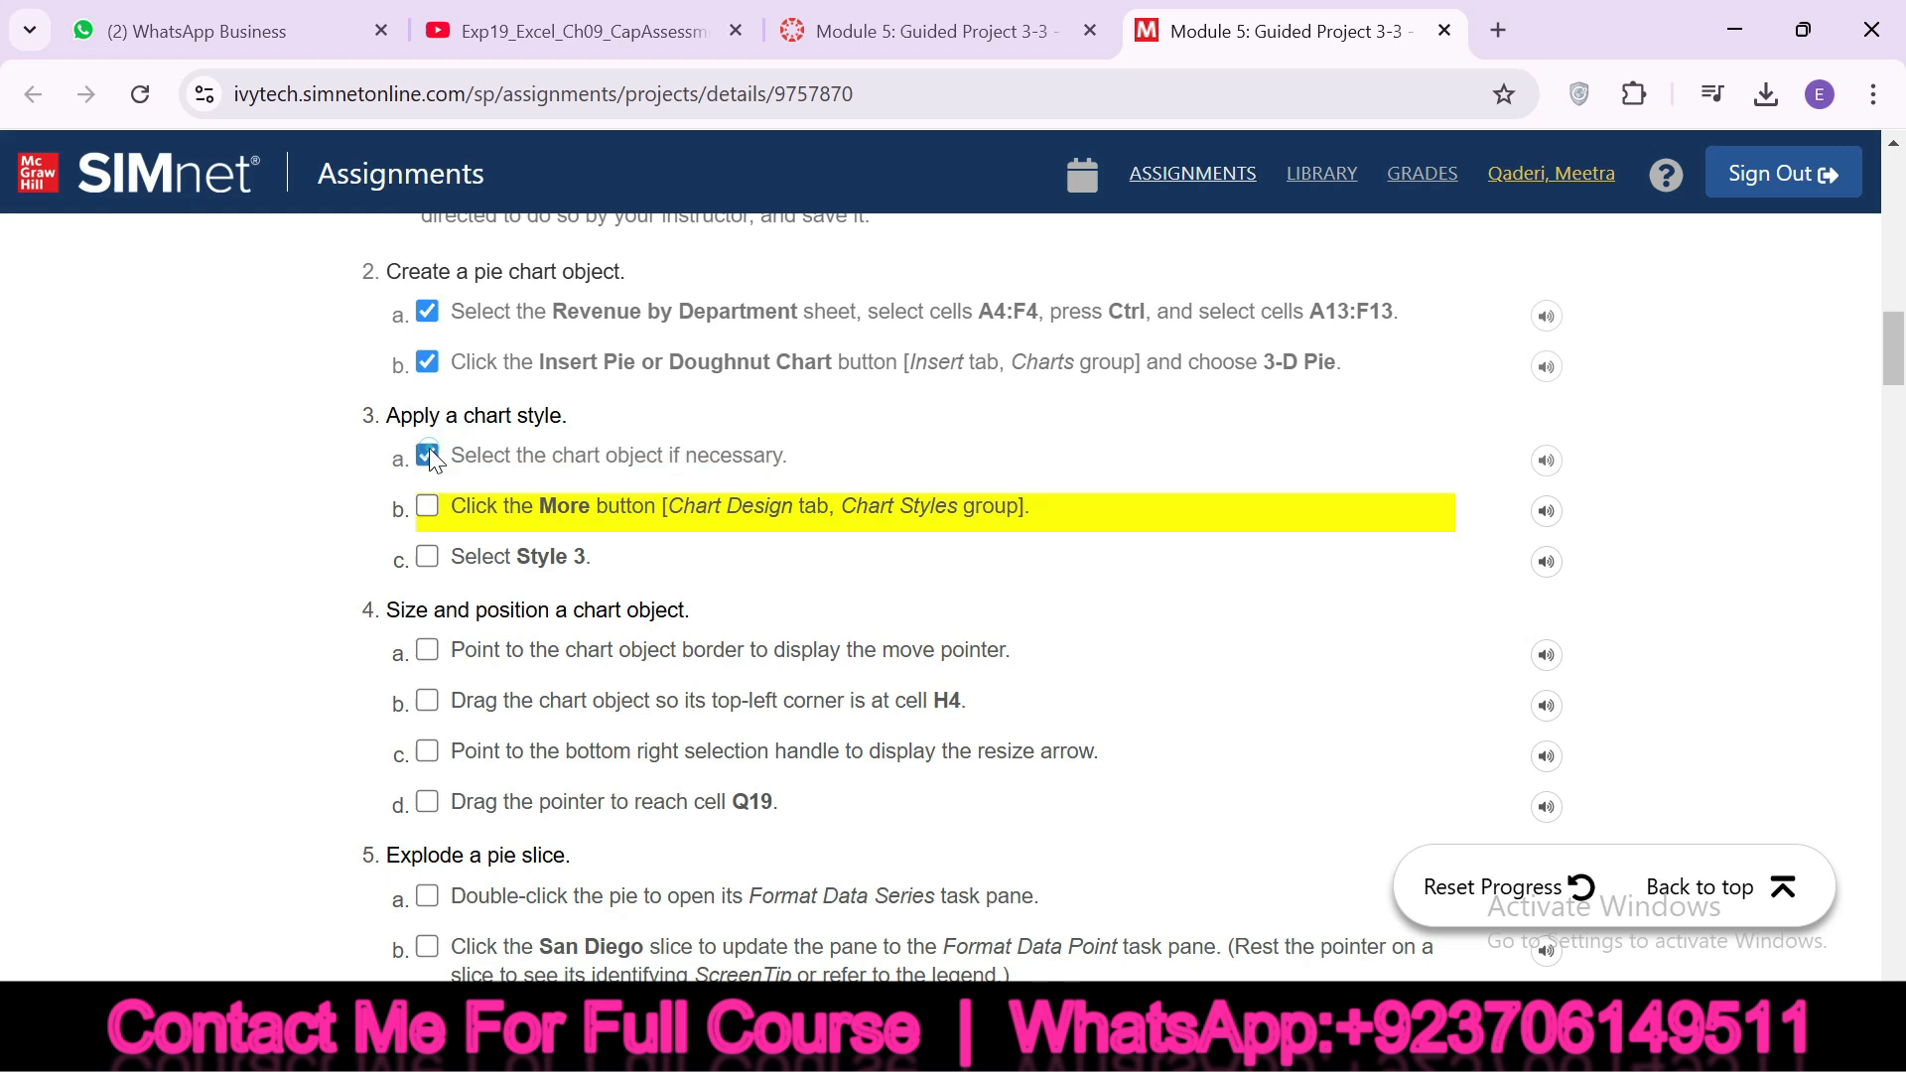
left_click(427, 507)
Apply Style 3 to the pie chart in Excel and check off instruction 3c on the SIMnet page
left_click_drag(451, 455, 593, 556)
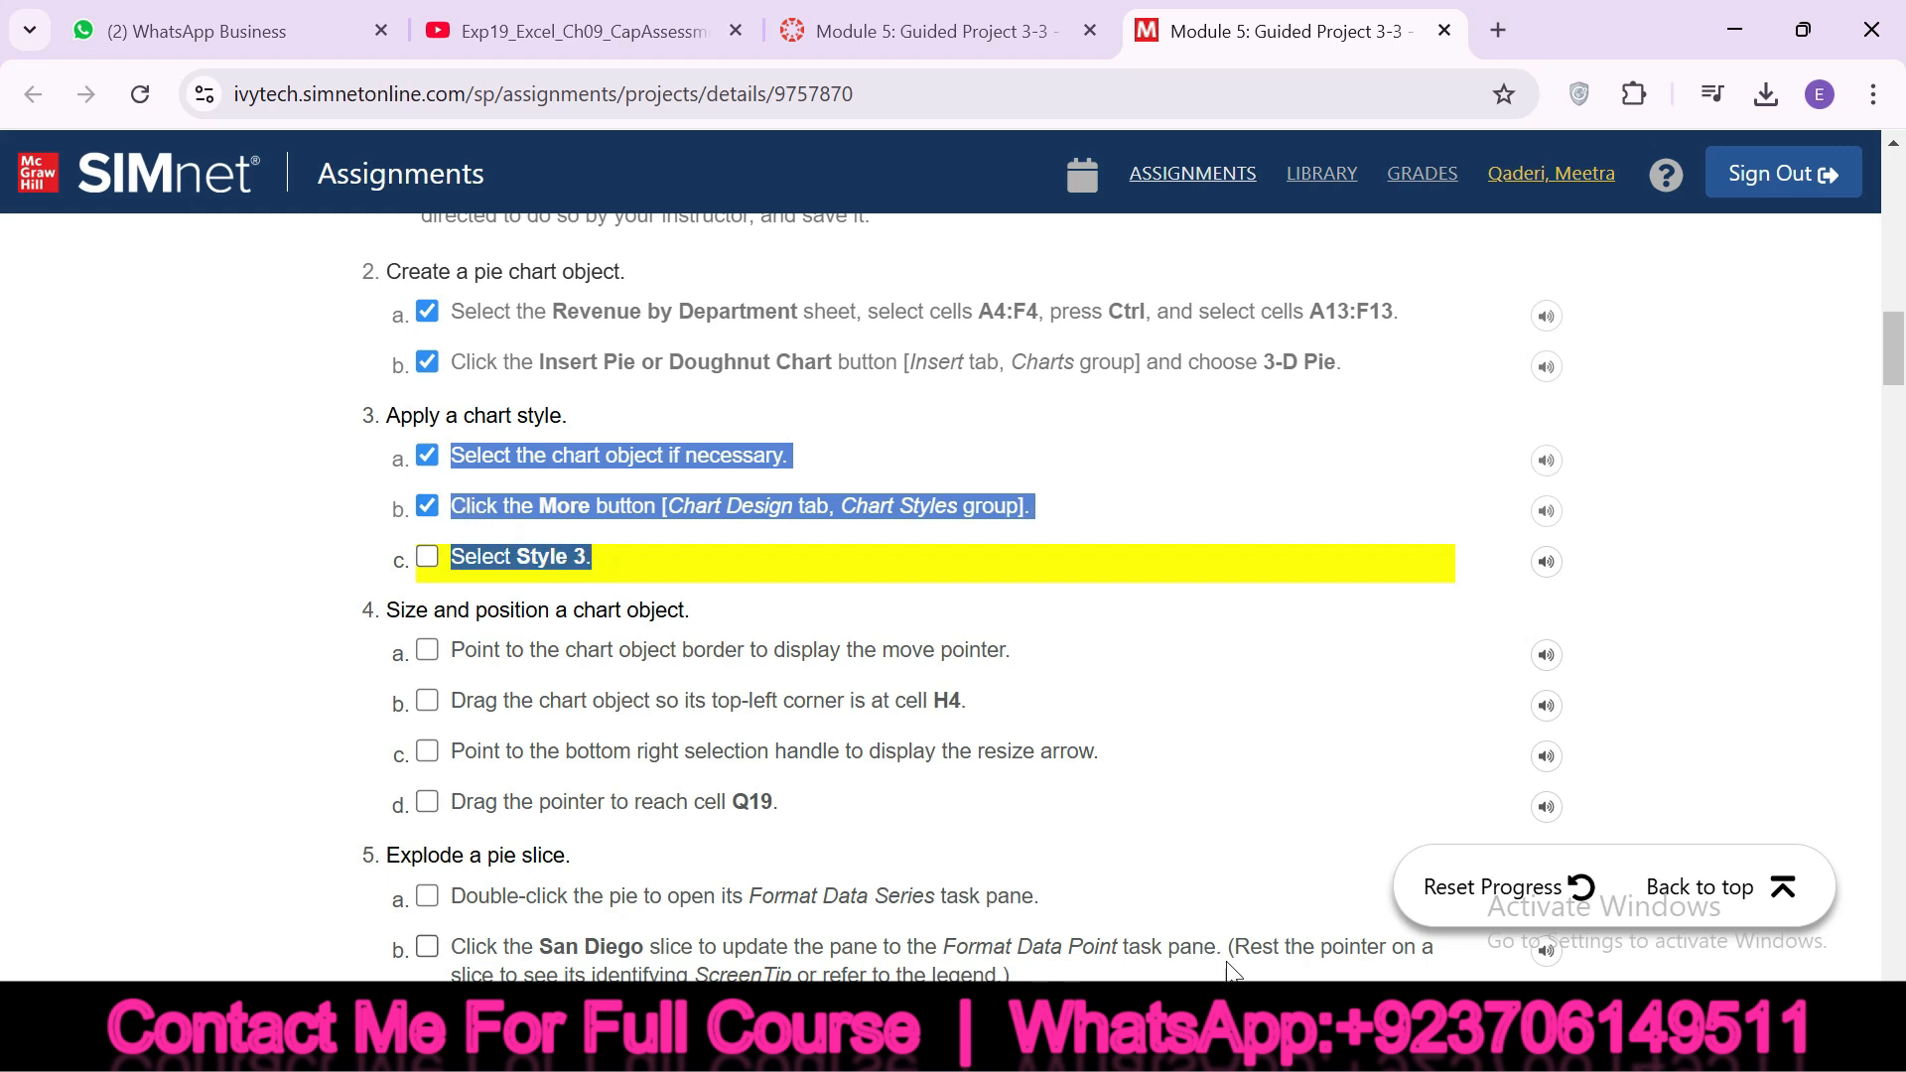
left_click(1227, 1042)
left_click(1378, 191)
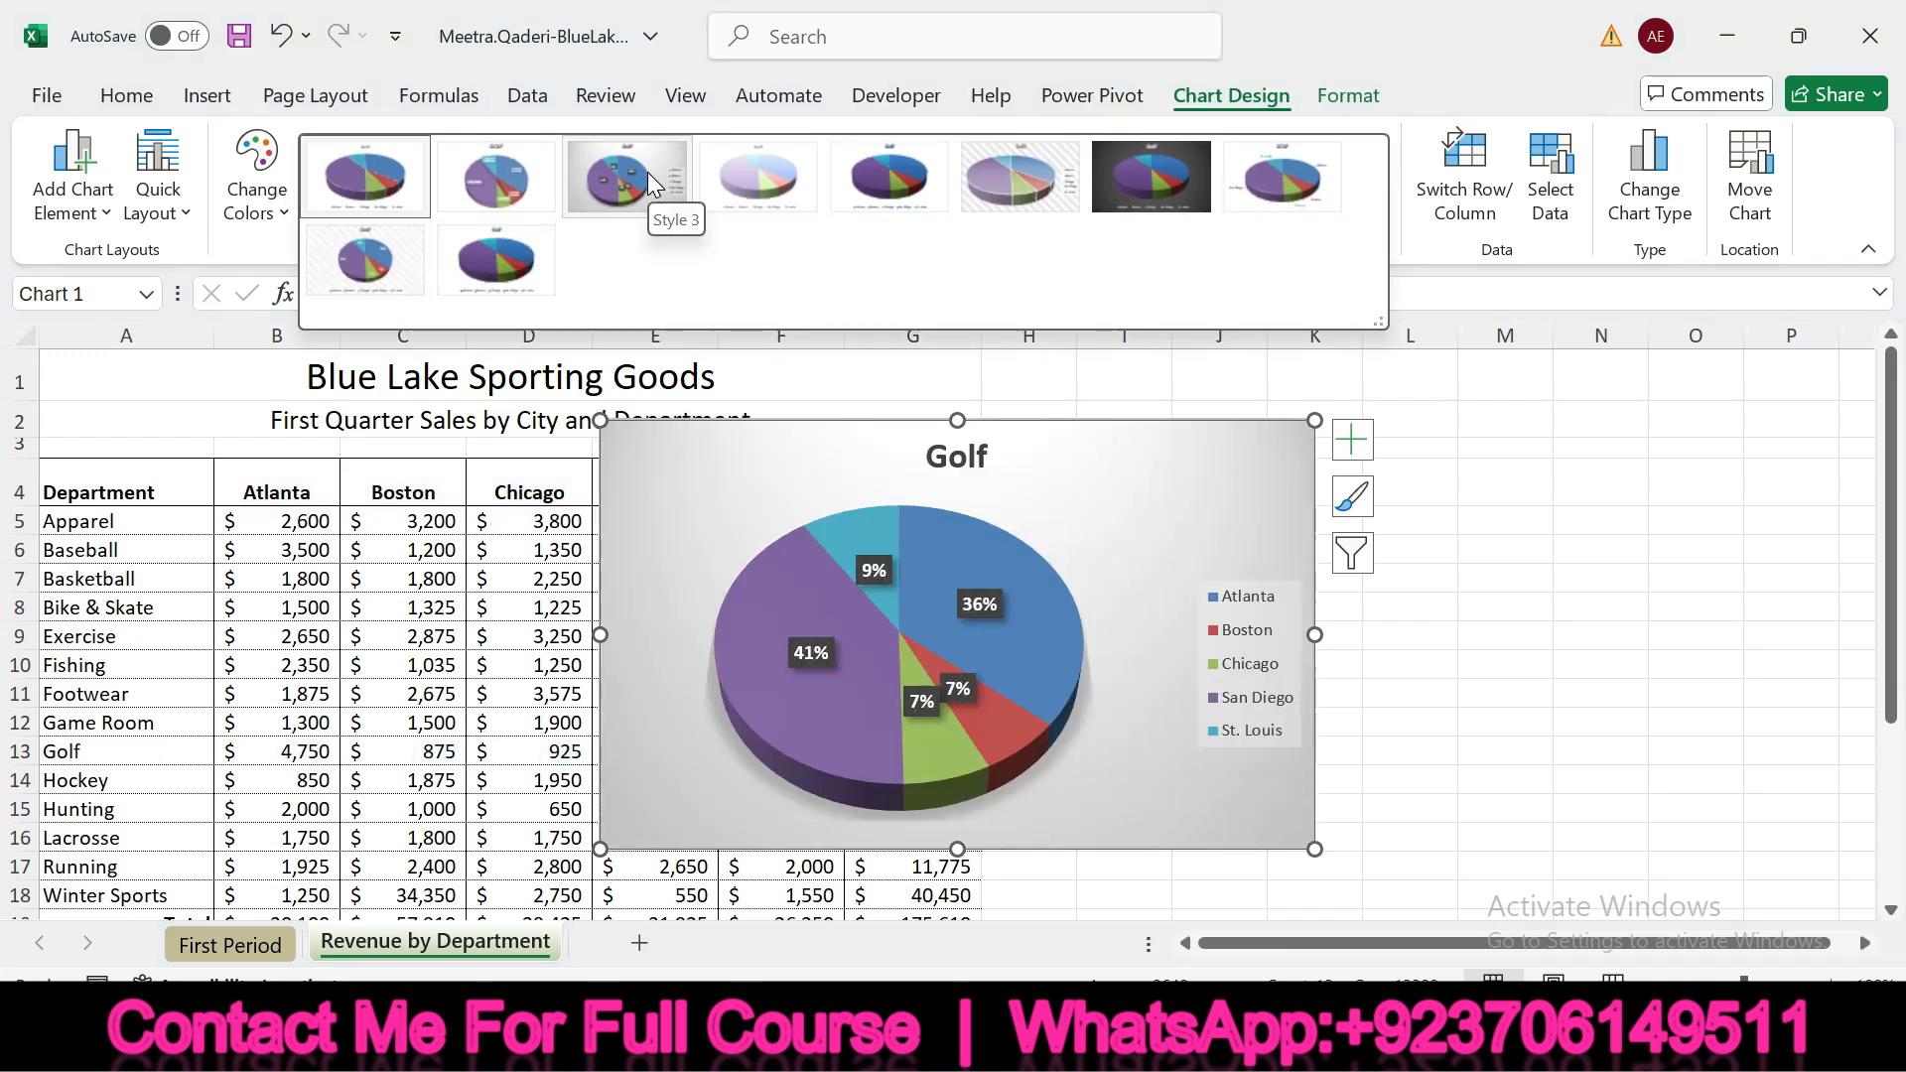
left_click(647, 171)
key("alt+Tab")
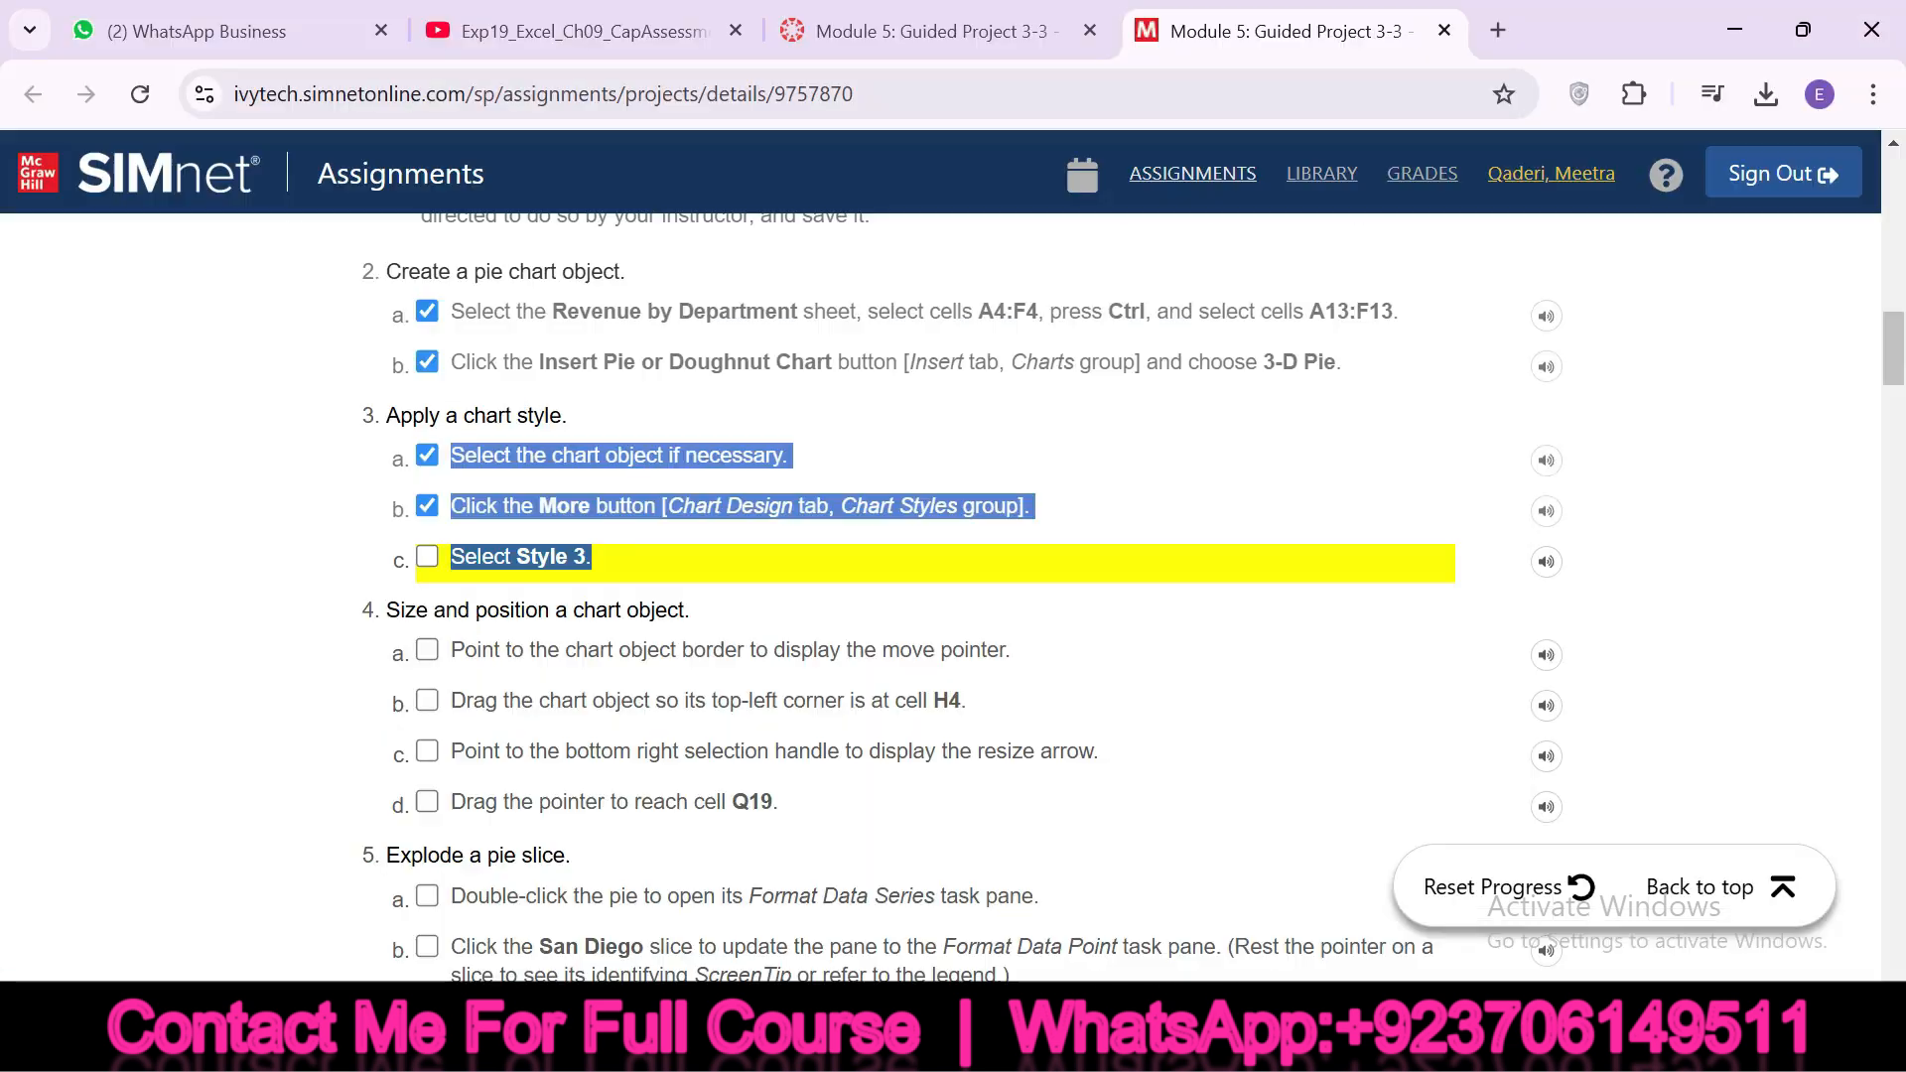
left_click(427, 554)
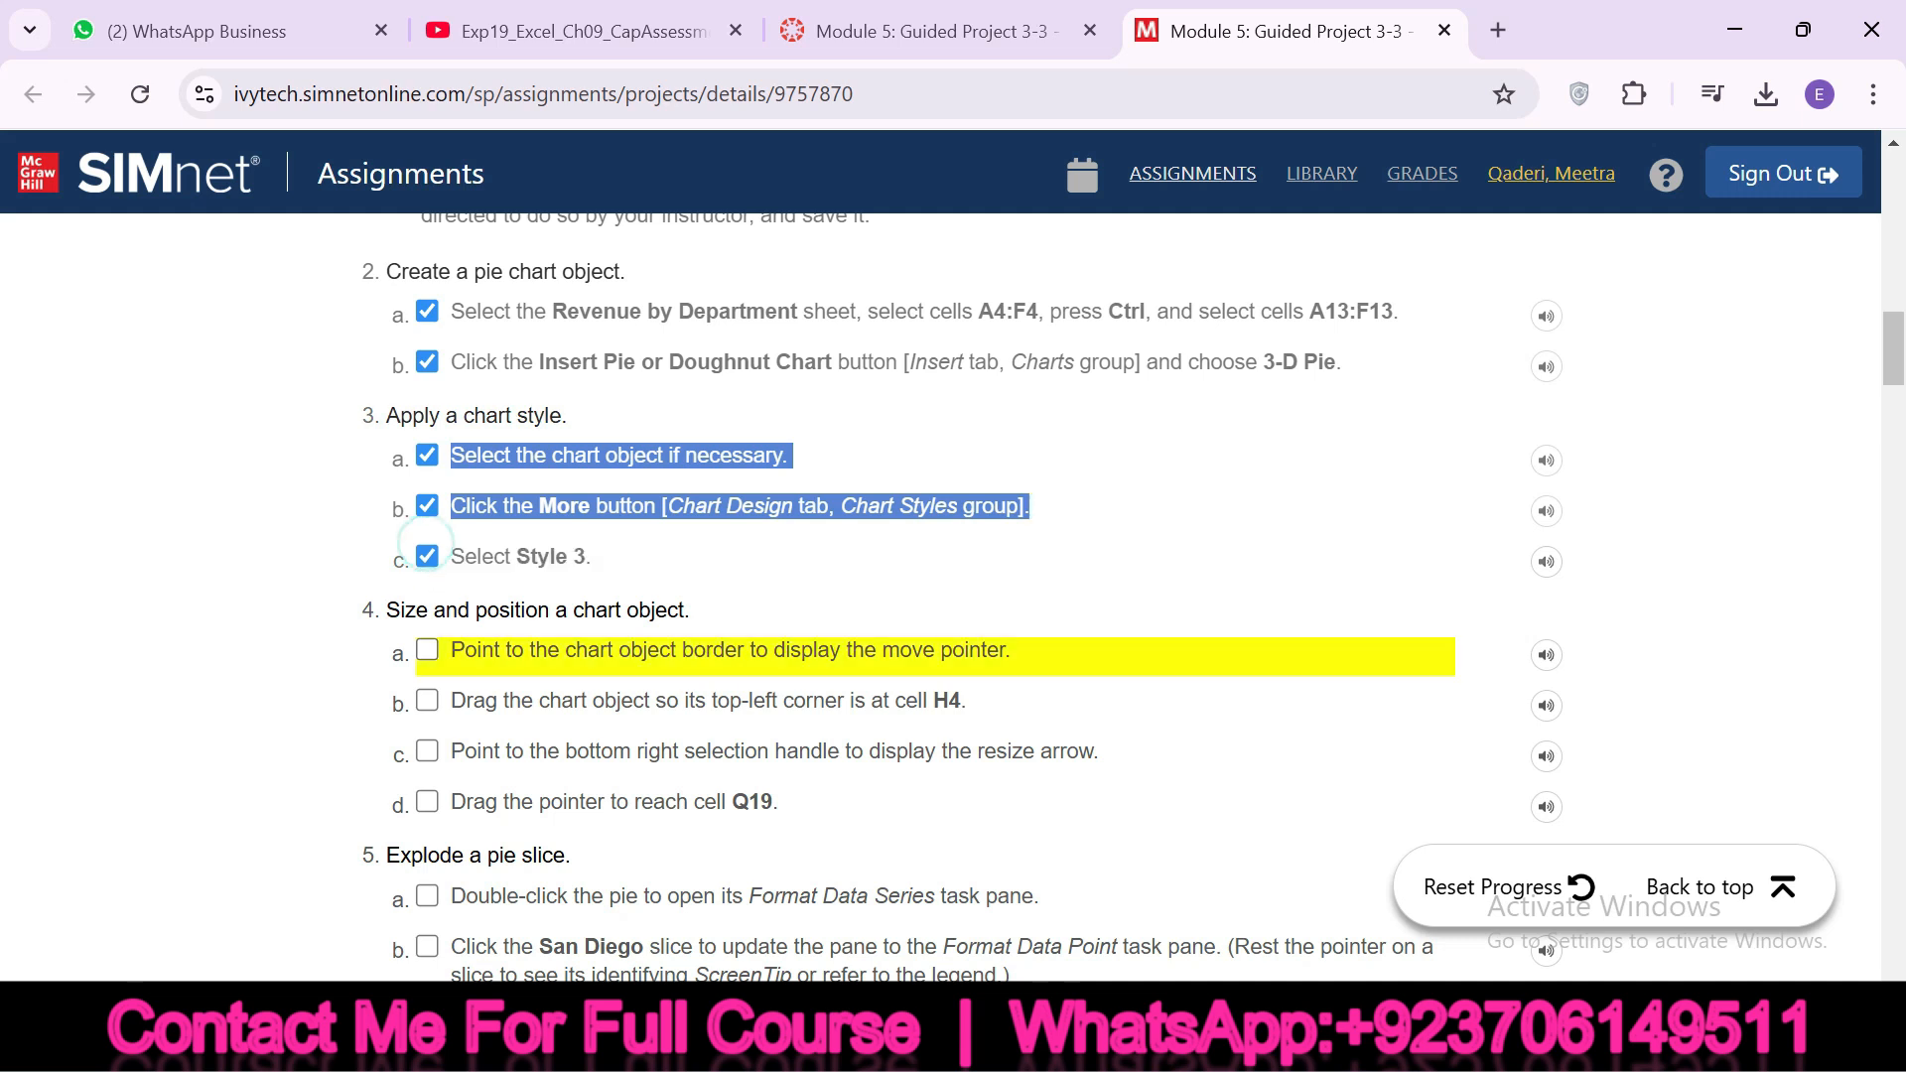
Highlight the heading about sizing and positioning the chart and check off instruction 4a, leaving 4b unchecked
left_click_drag(385, 609, 685, 609)
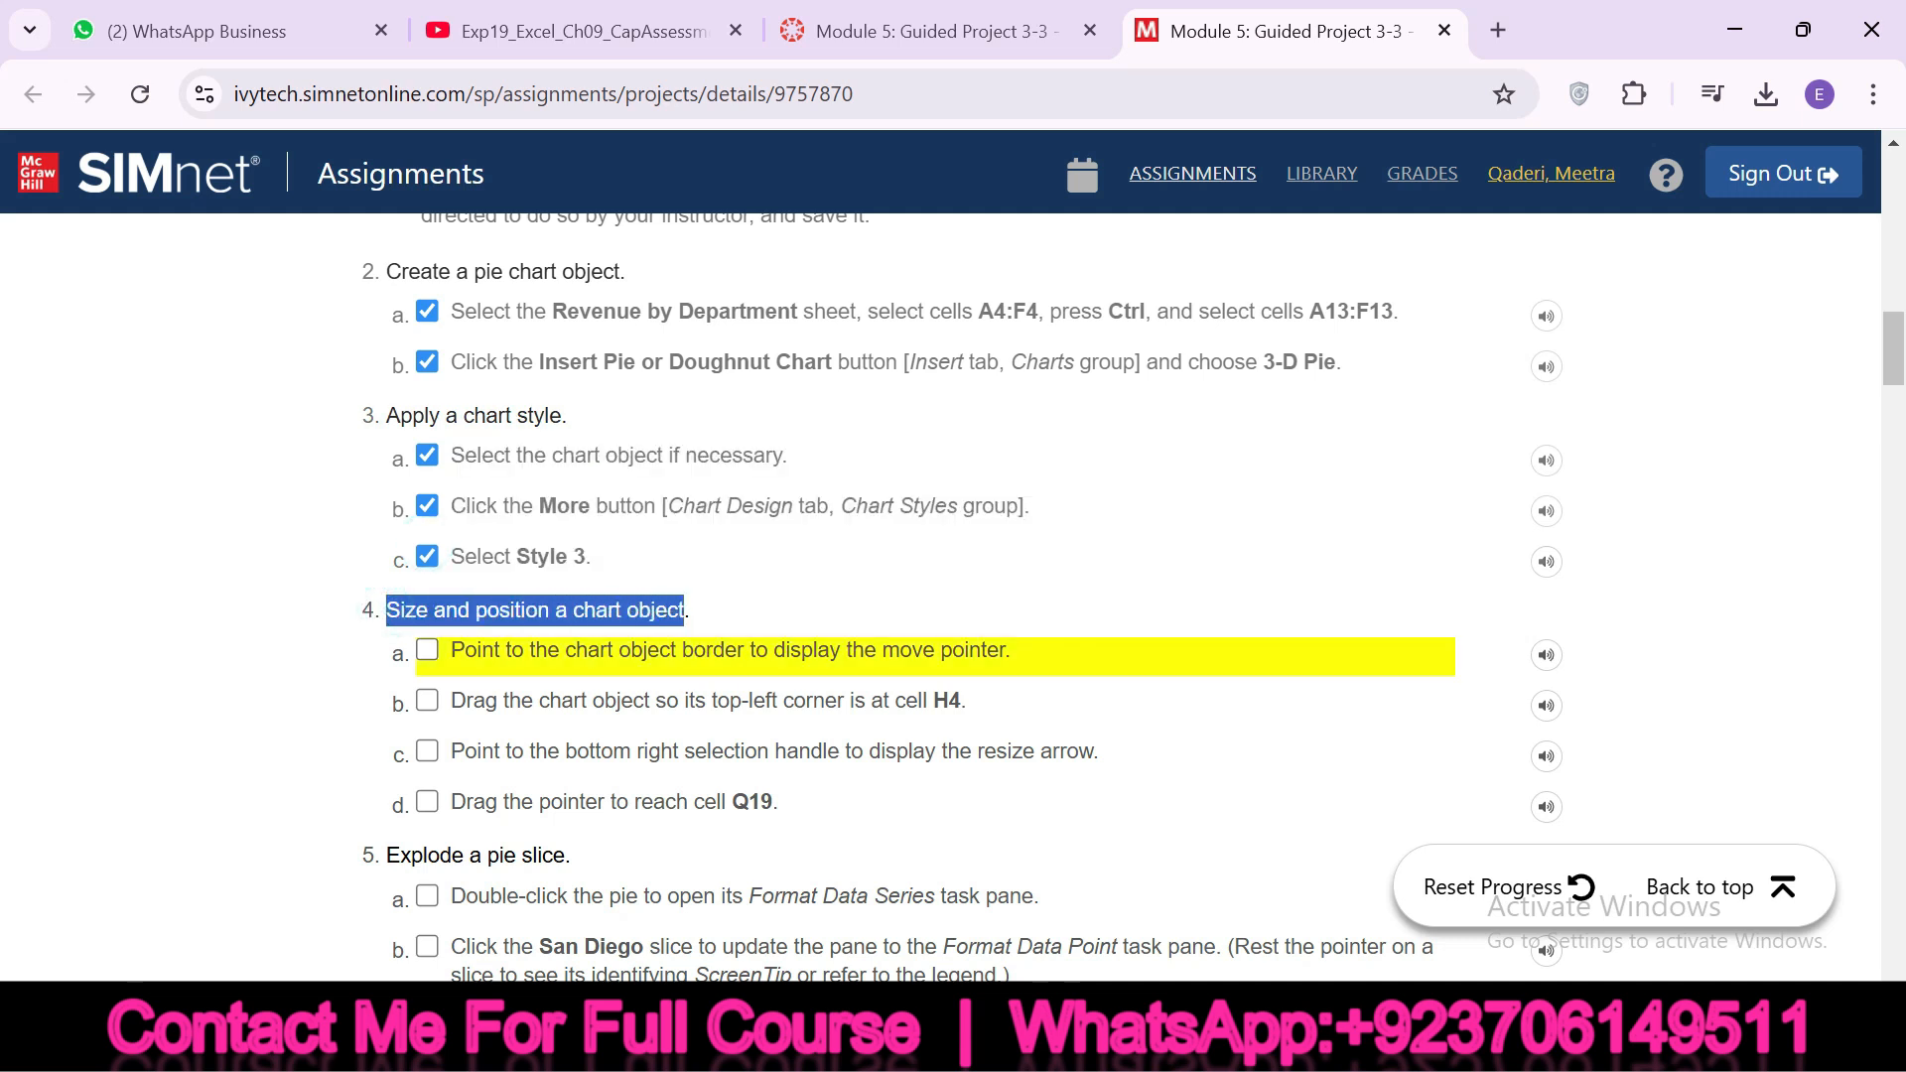
left_click(427, 652)
left_click(427, 700)
left_click(427, 700)
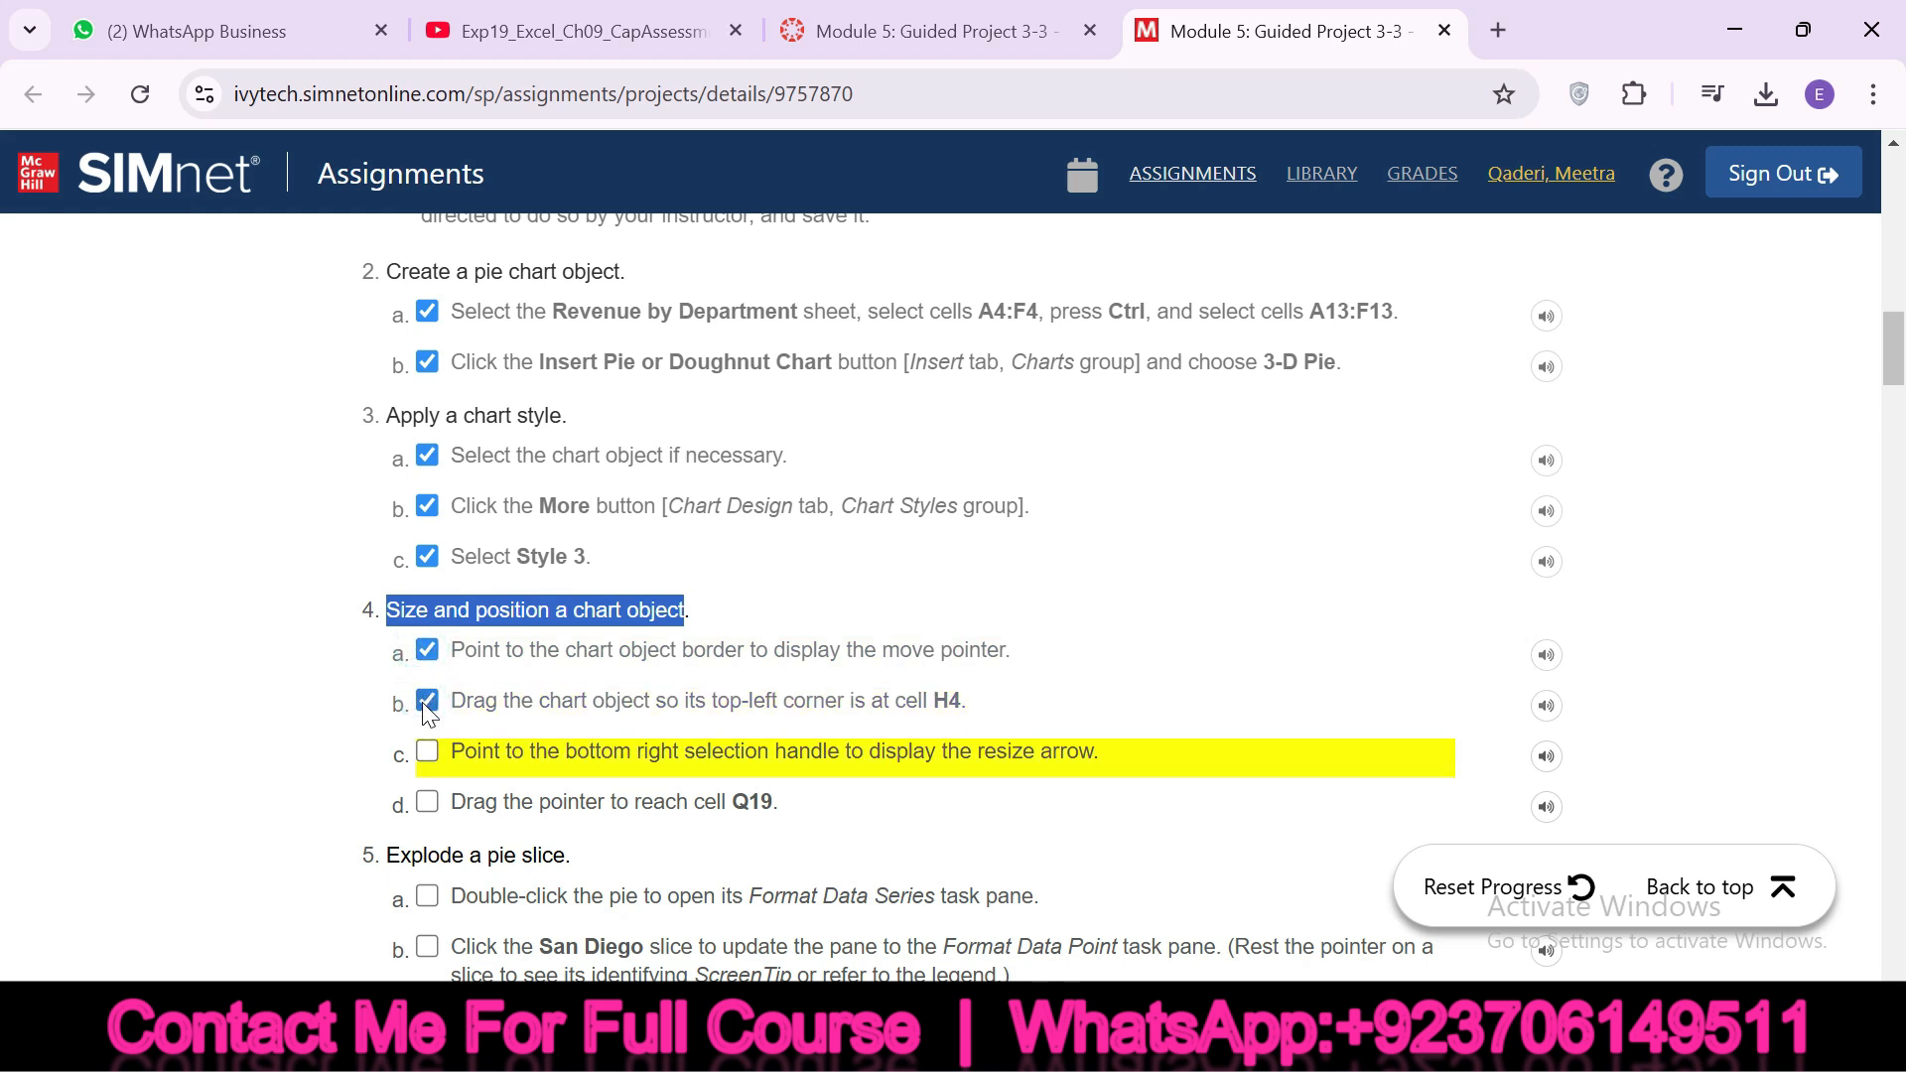
Move the pie chart in Excel so its top-left corner is at cell H4, and check off instruction 4b in SIMnet
left_click_drag(451, 650, 983, 705)
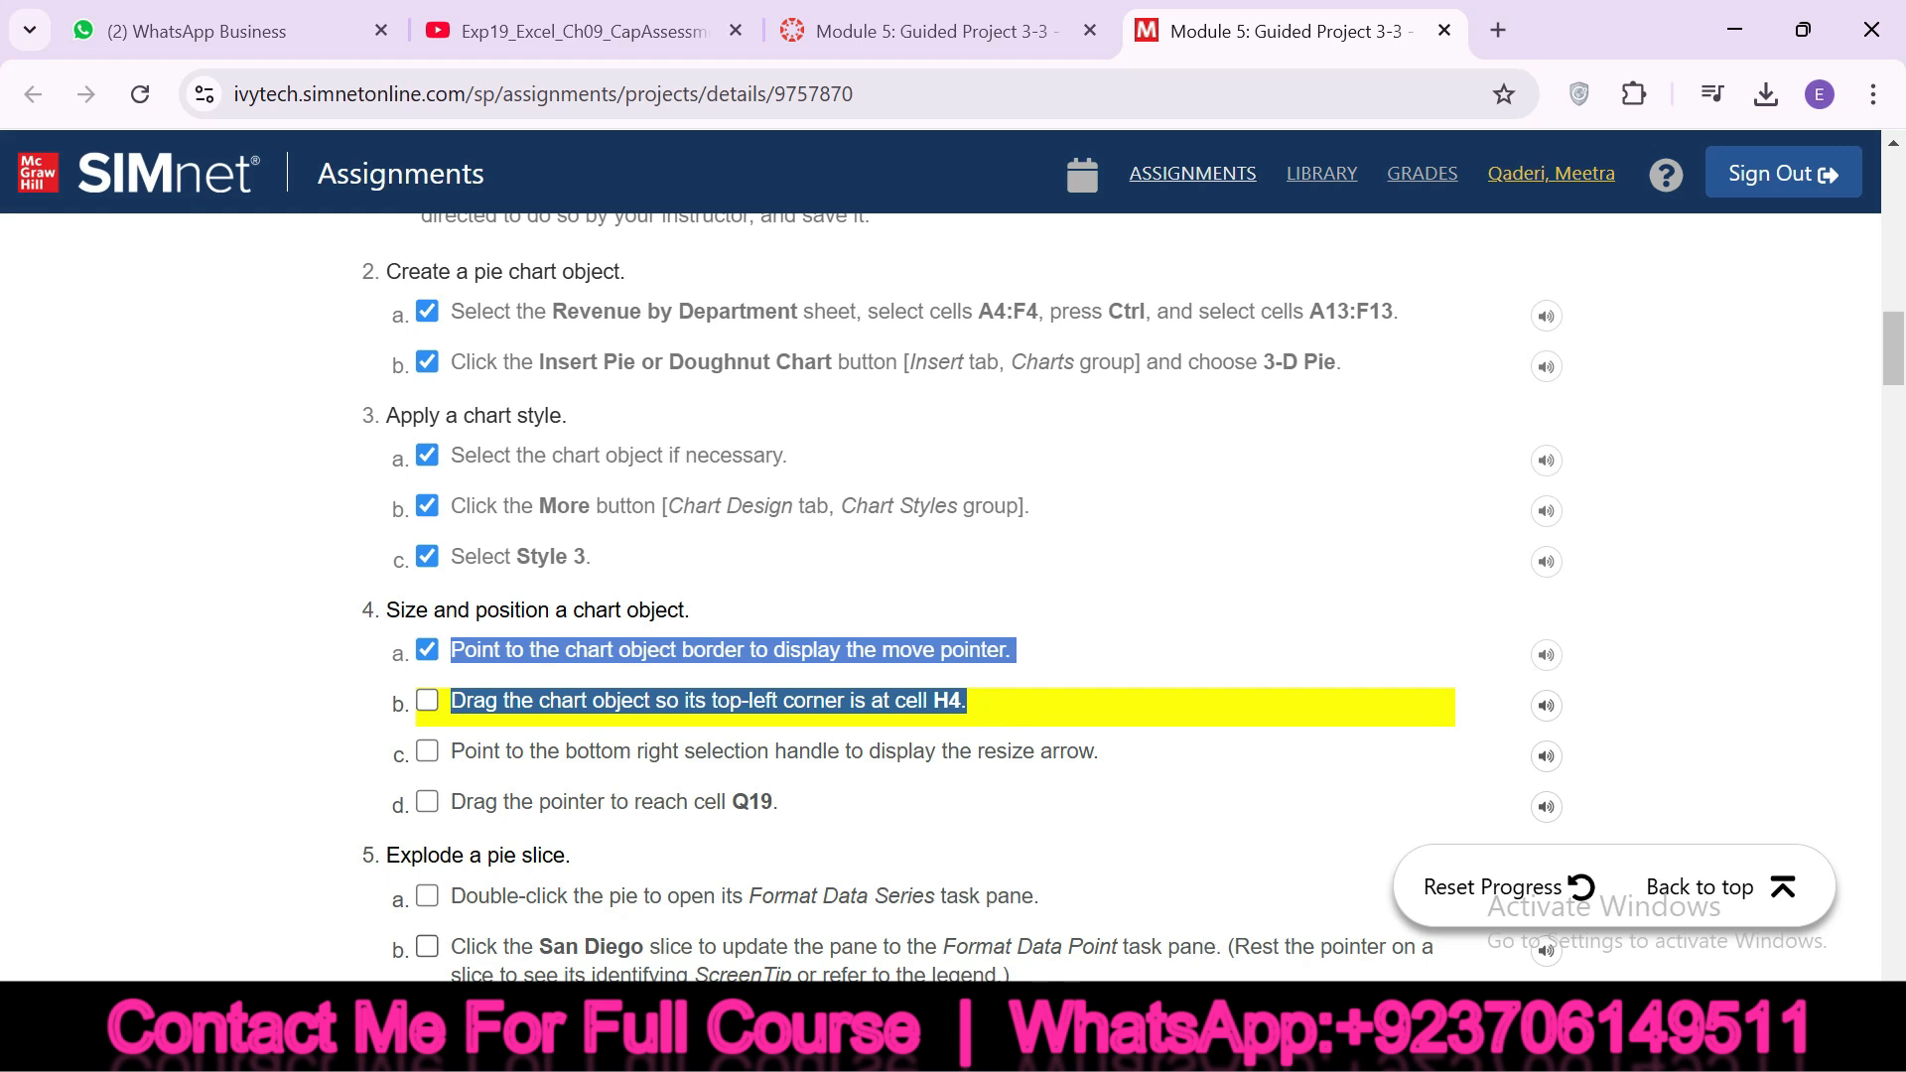
left_click(1210, 1043)
left_click_drag(765, 443, 1150, 490)
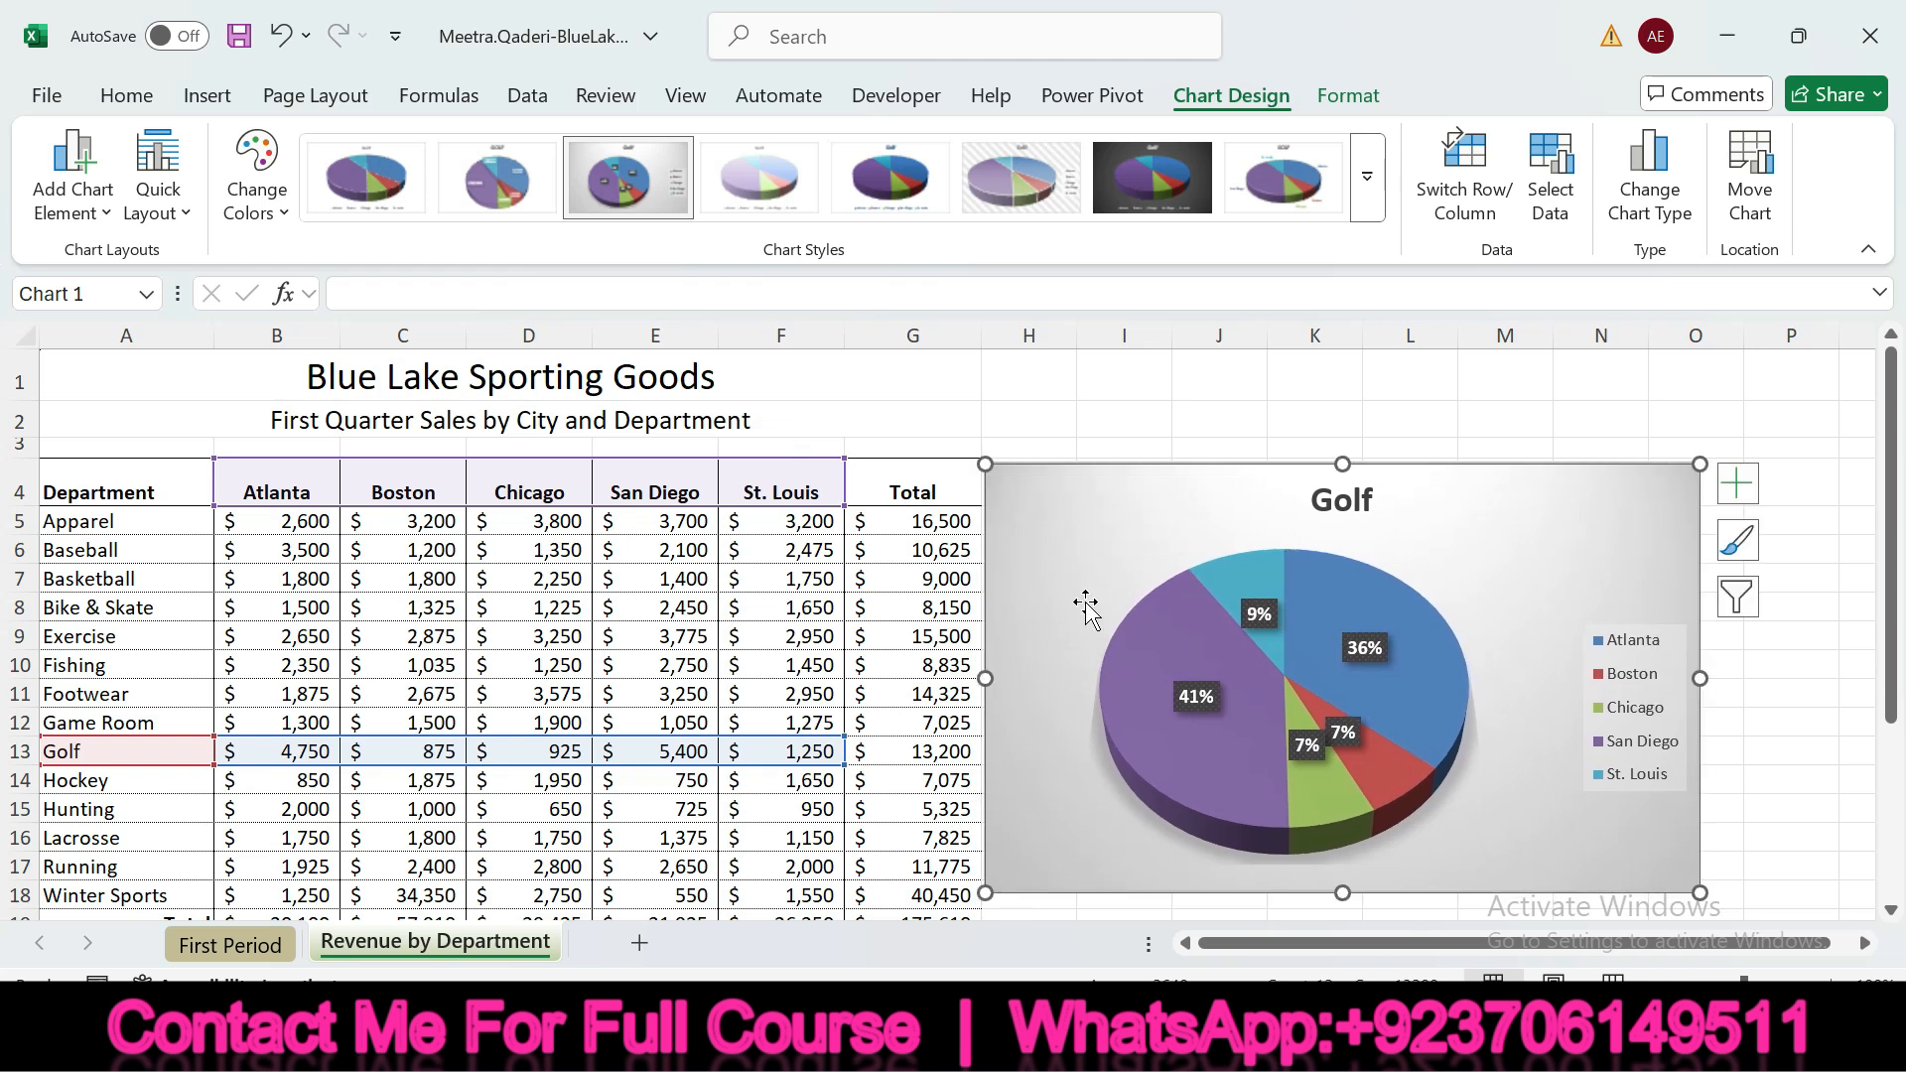
left_click(1252, 1044)
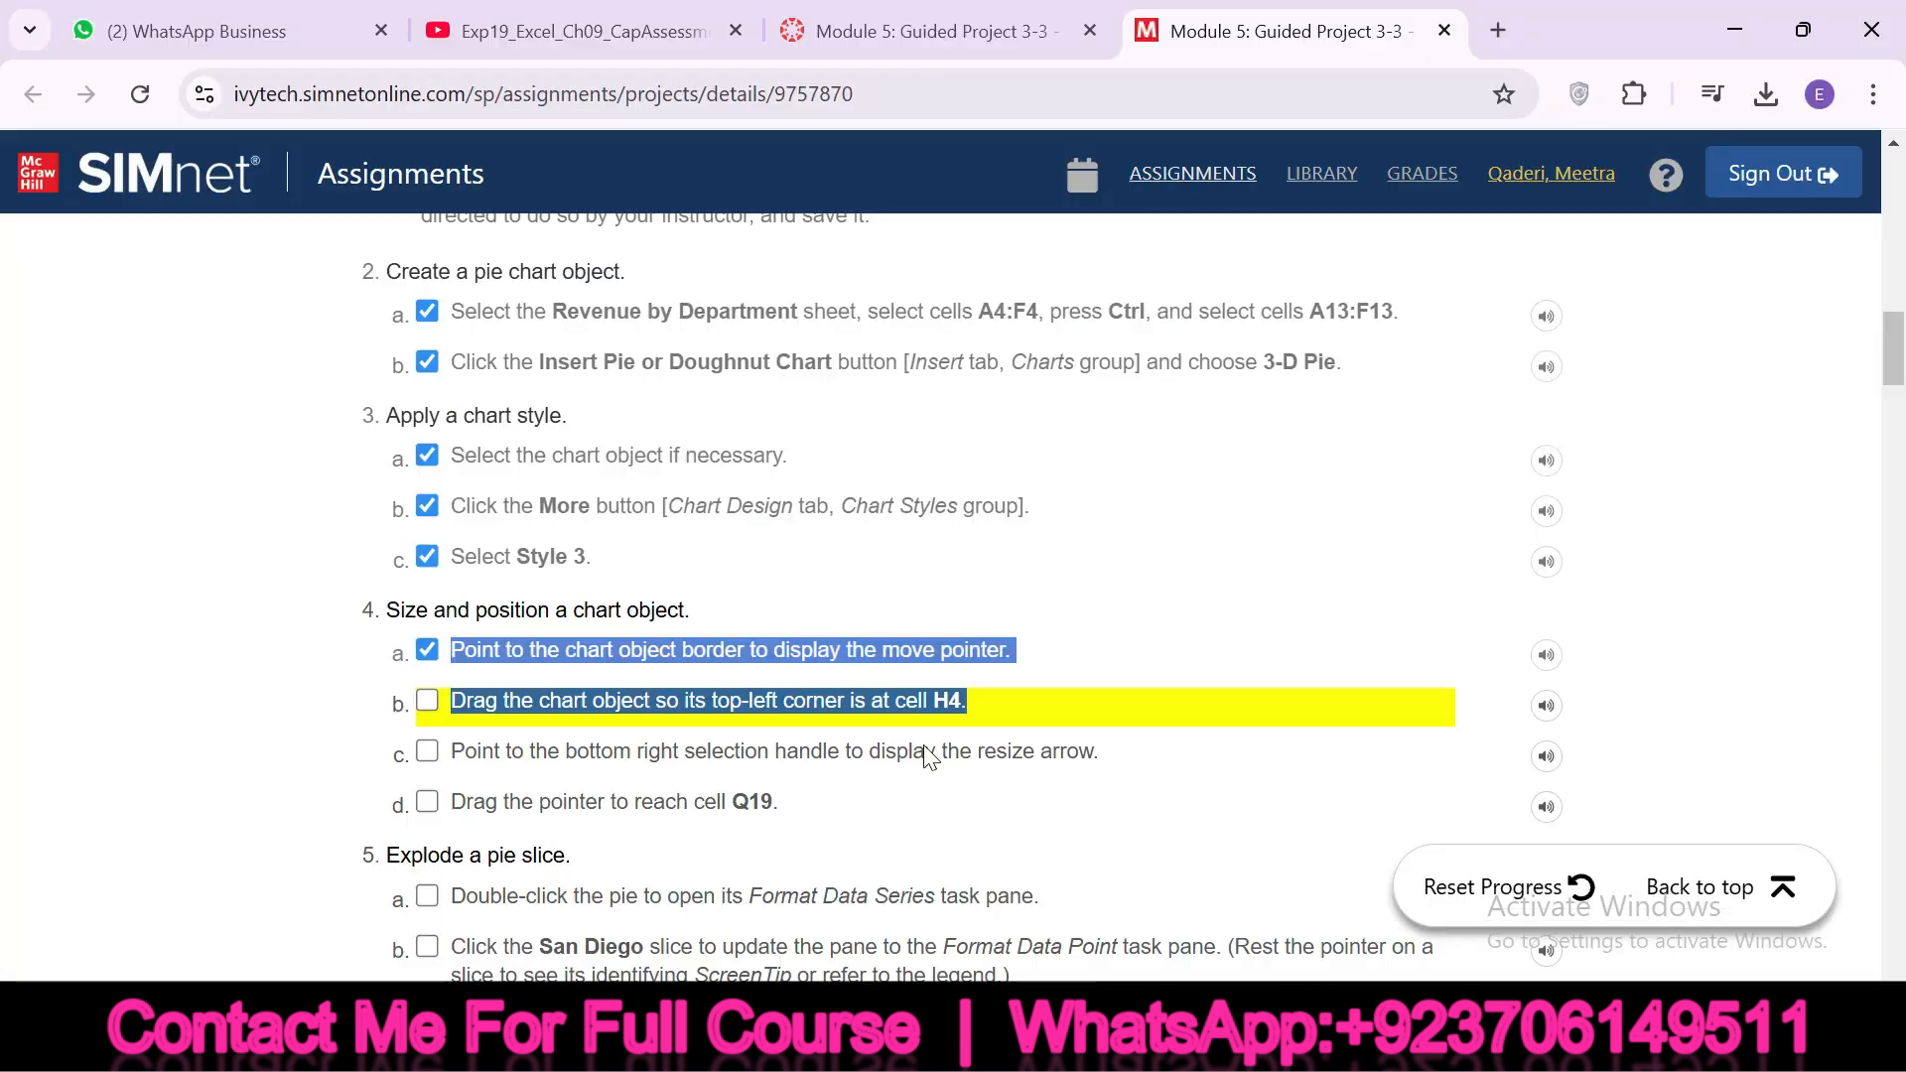
left_click(426, 700)
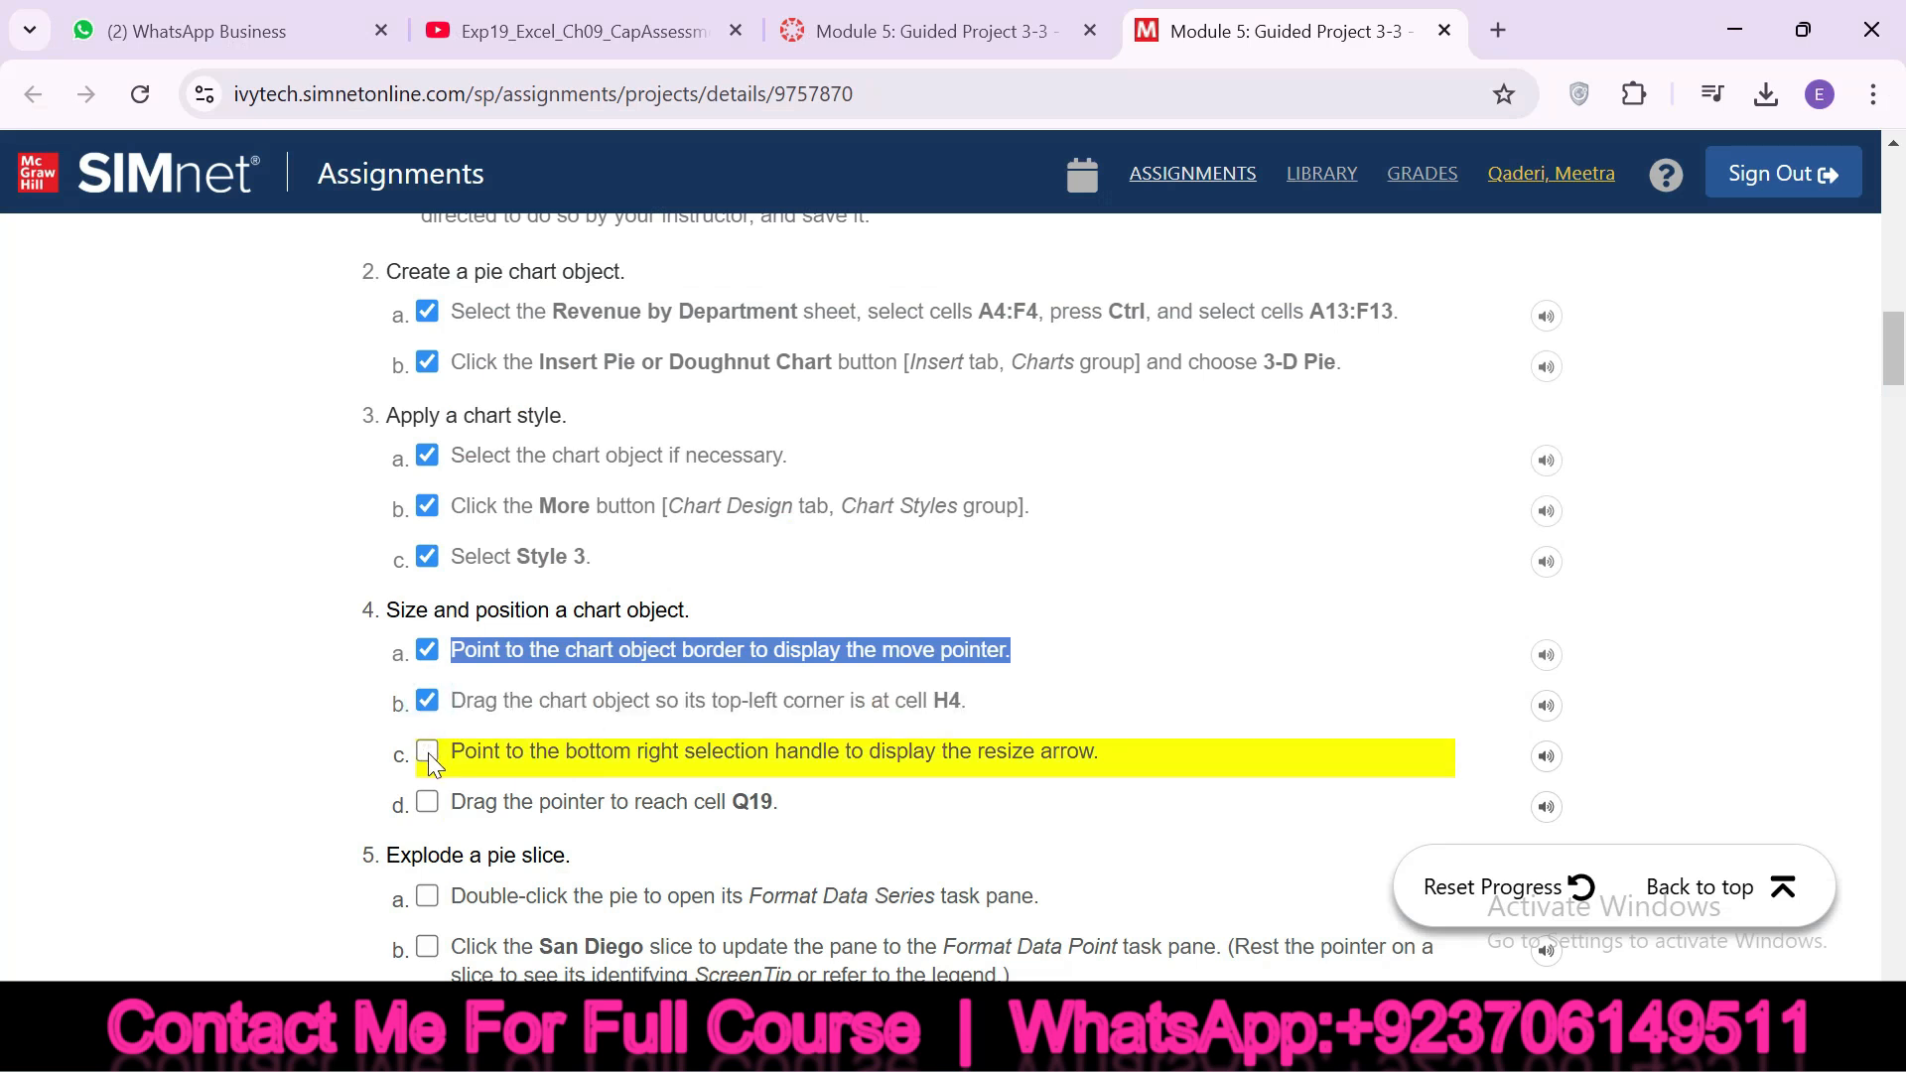
Check off instruction 4c in SIMnet and resize the pie chart in Excel so its bottom-right corner reaches cell Q19
left_click(427, 753)
left_click_drag(452, 751, 690, 802)
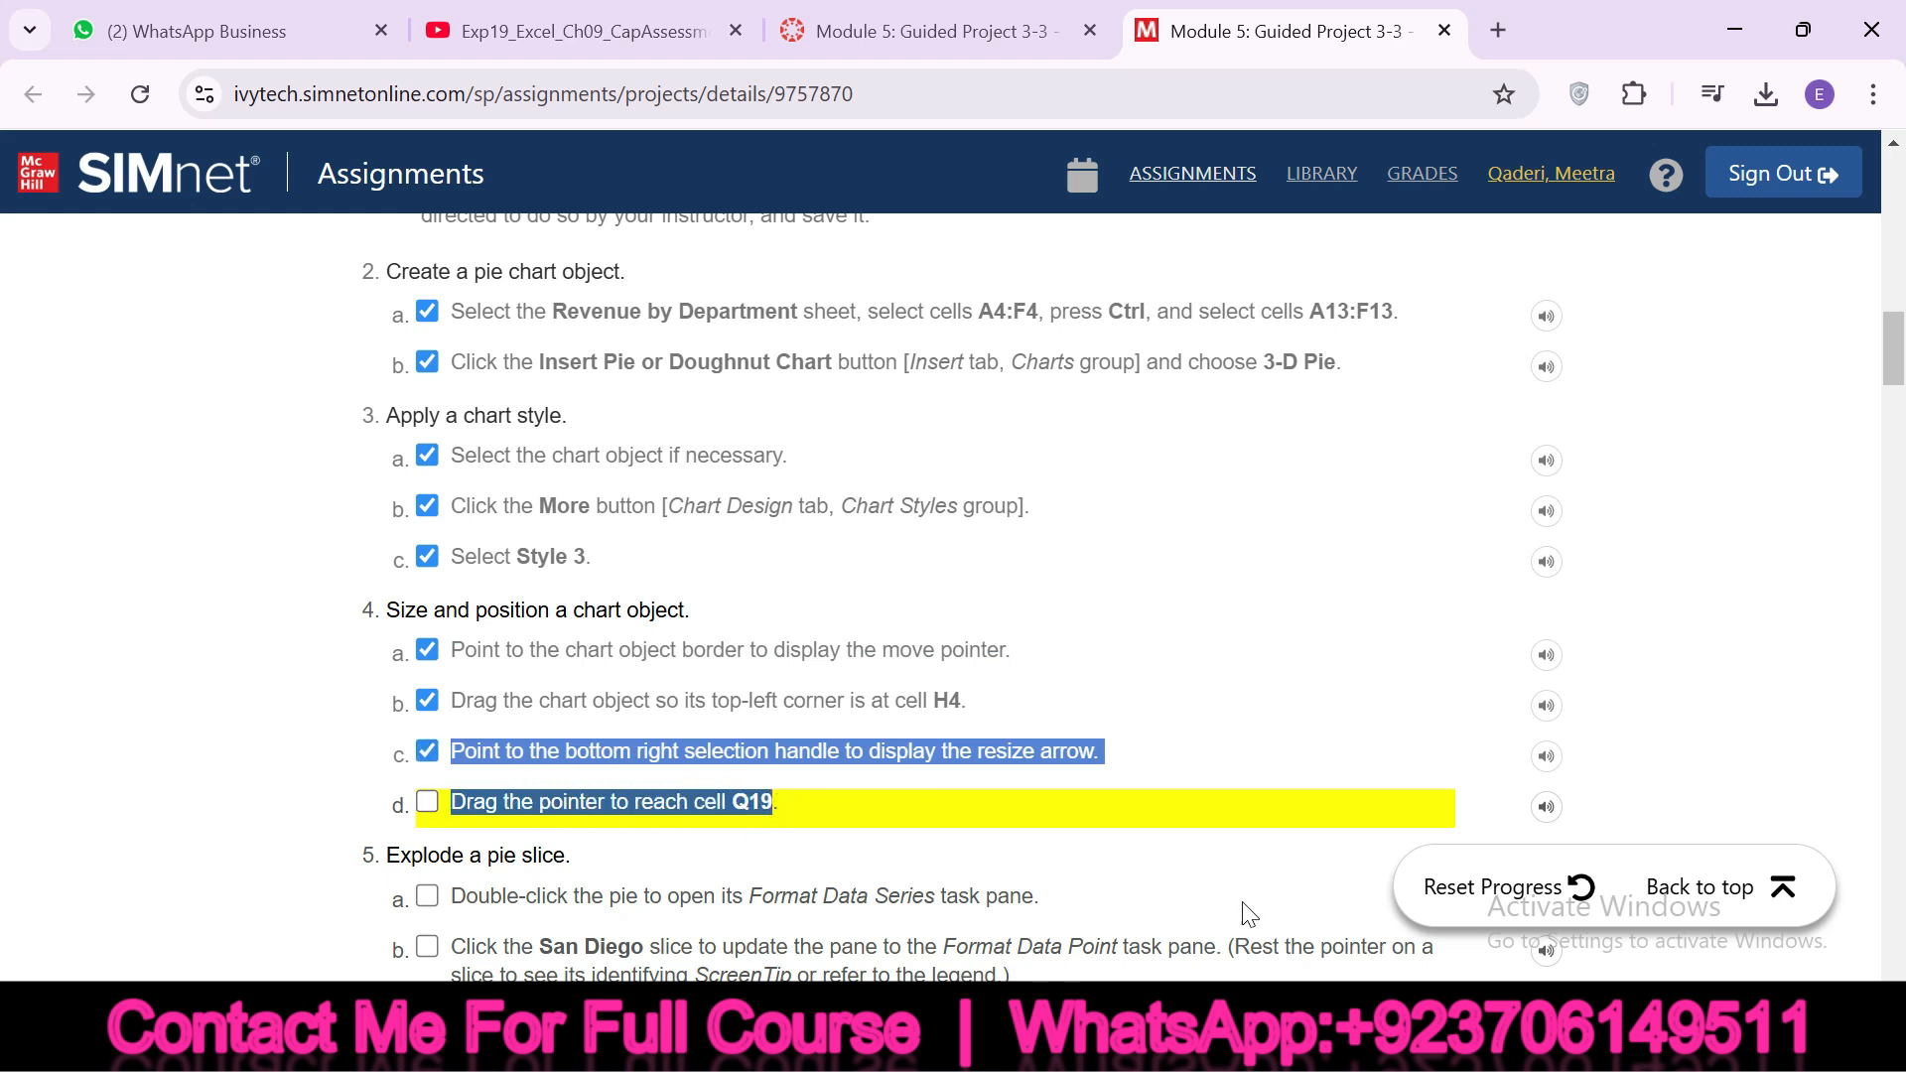
left_click(1316, 1040)
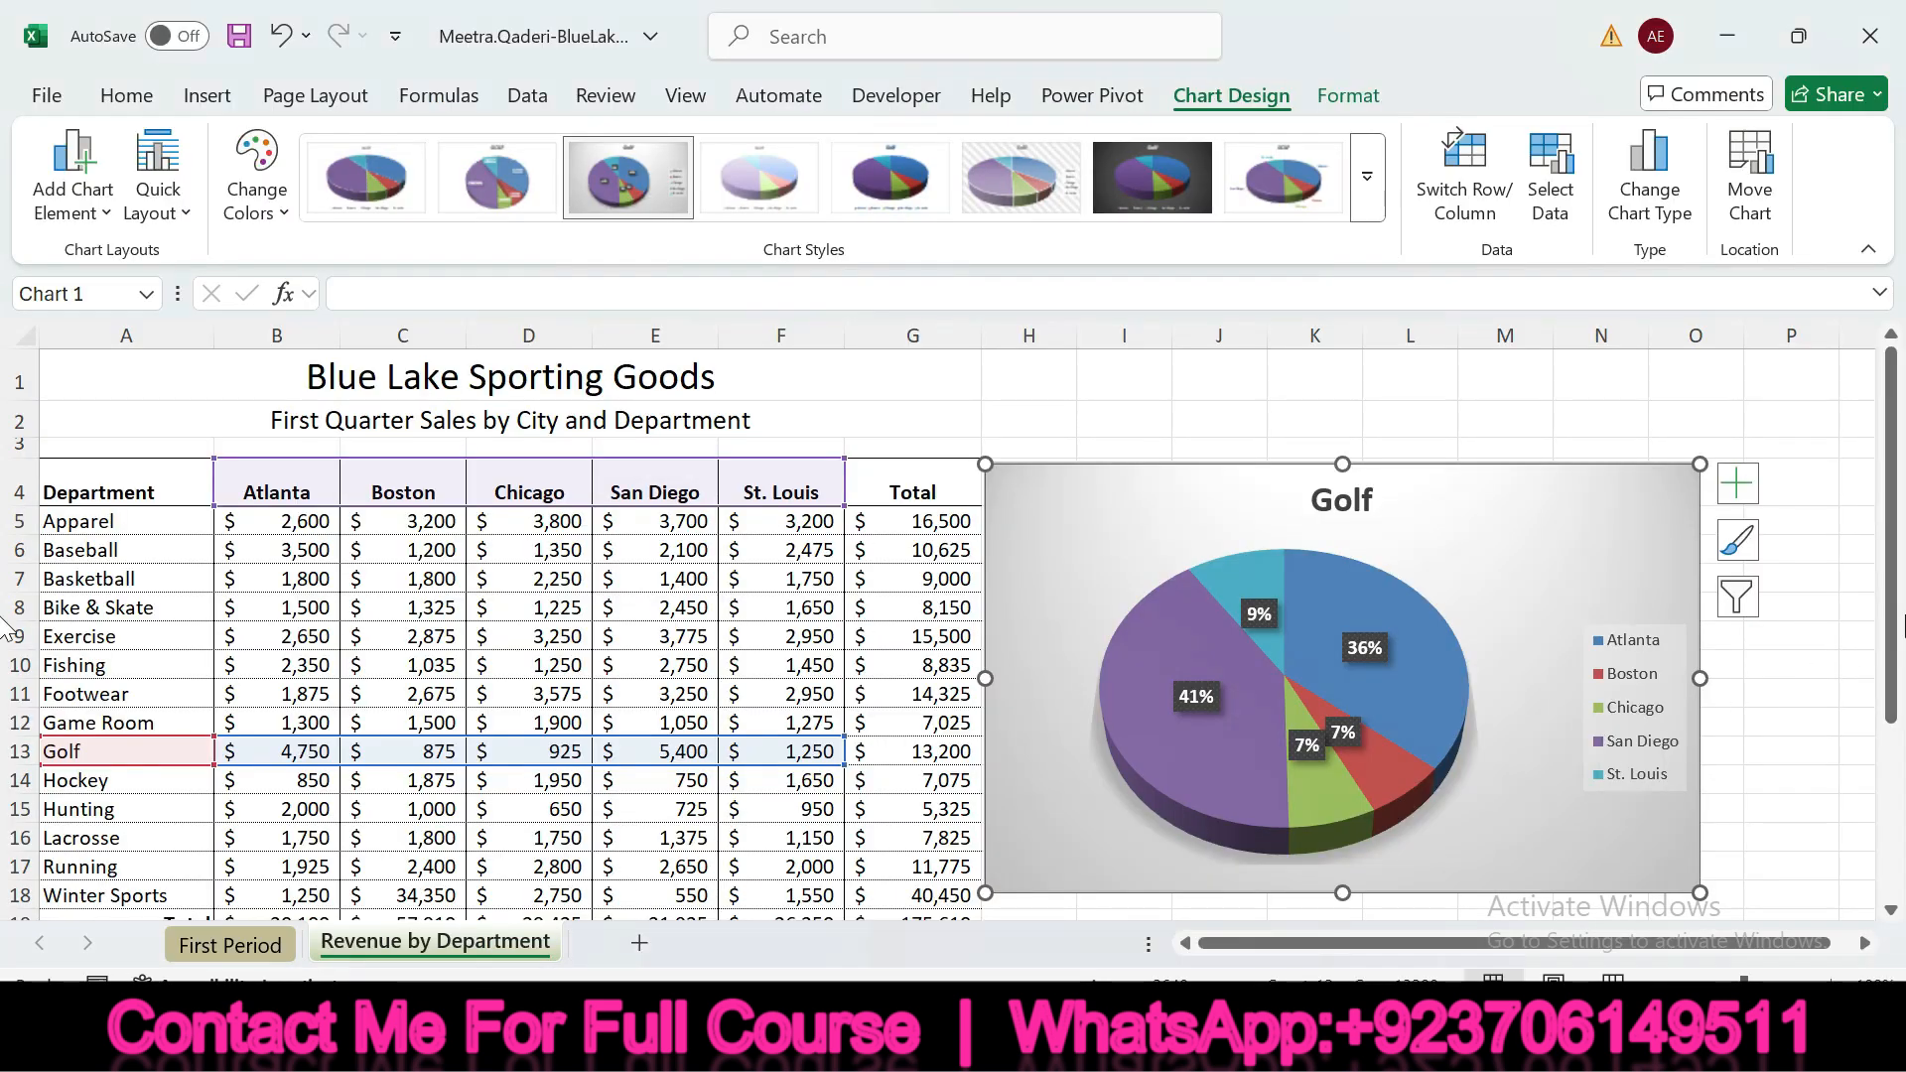
scroll(1688, 794, "down", 2)
left_click_drag(1648, 938, 1787, 907)
left_click_drag(1642, 732, 1896, 720)
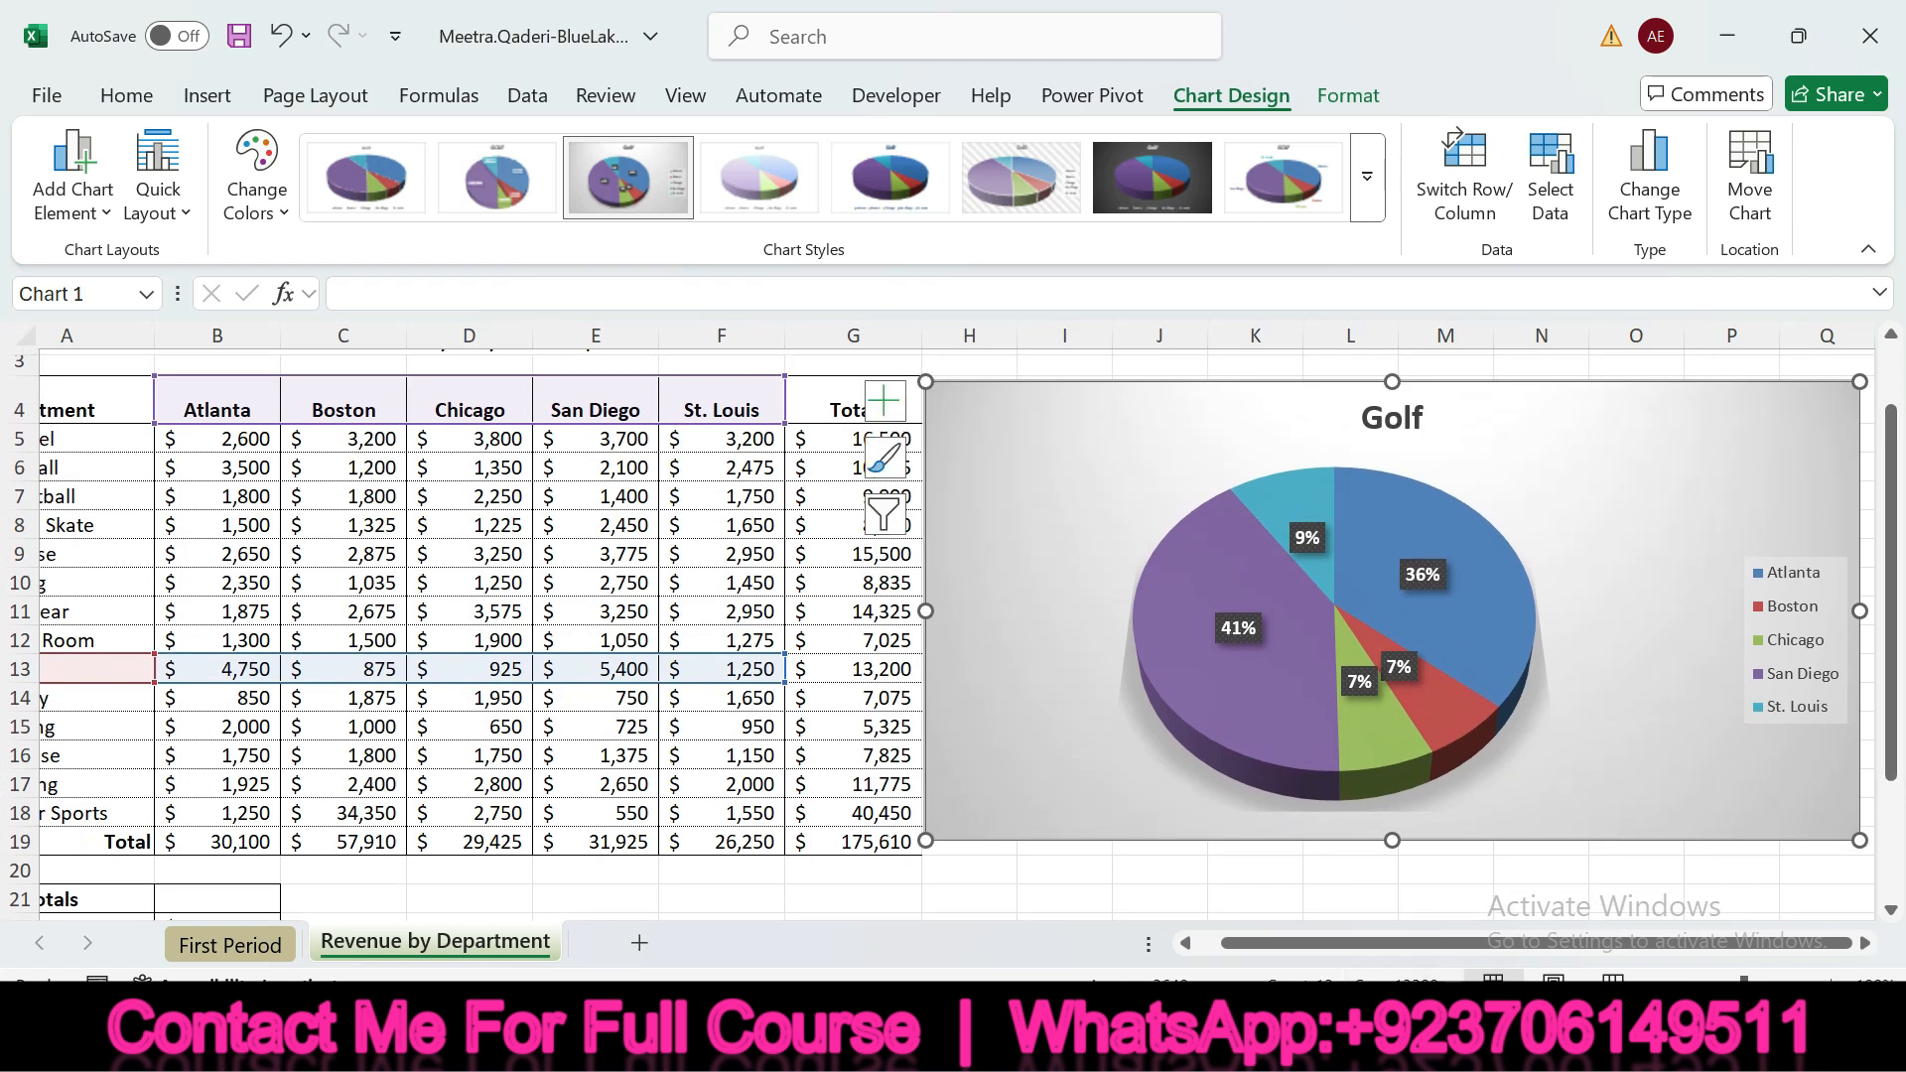
Check off instruction 4d in SIMnet and highlight the heading about exploding a pie slice and instruction 5a
left_click(963, 1038)
left_click(427, 800)
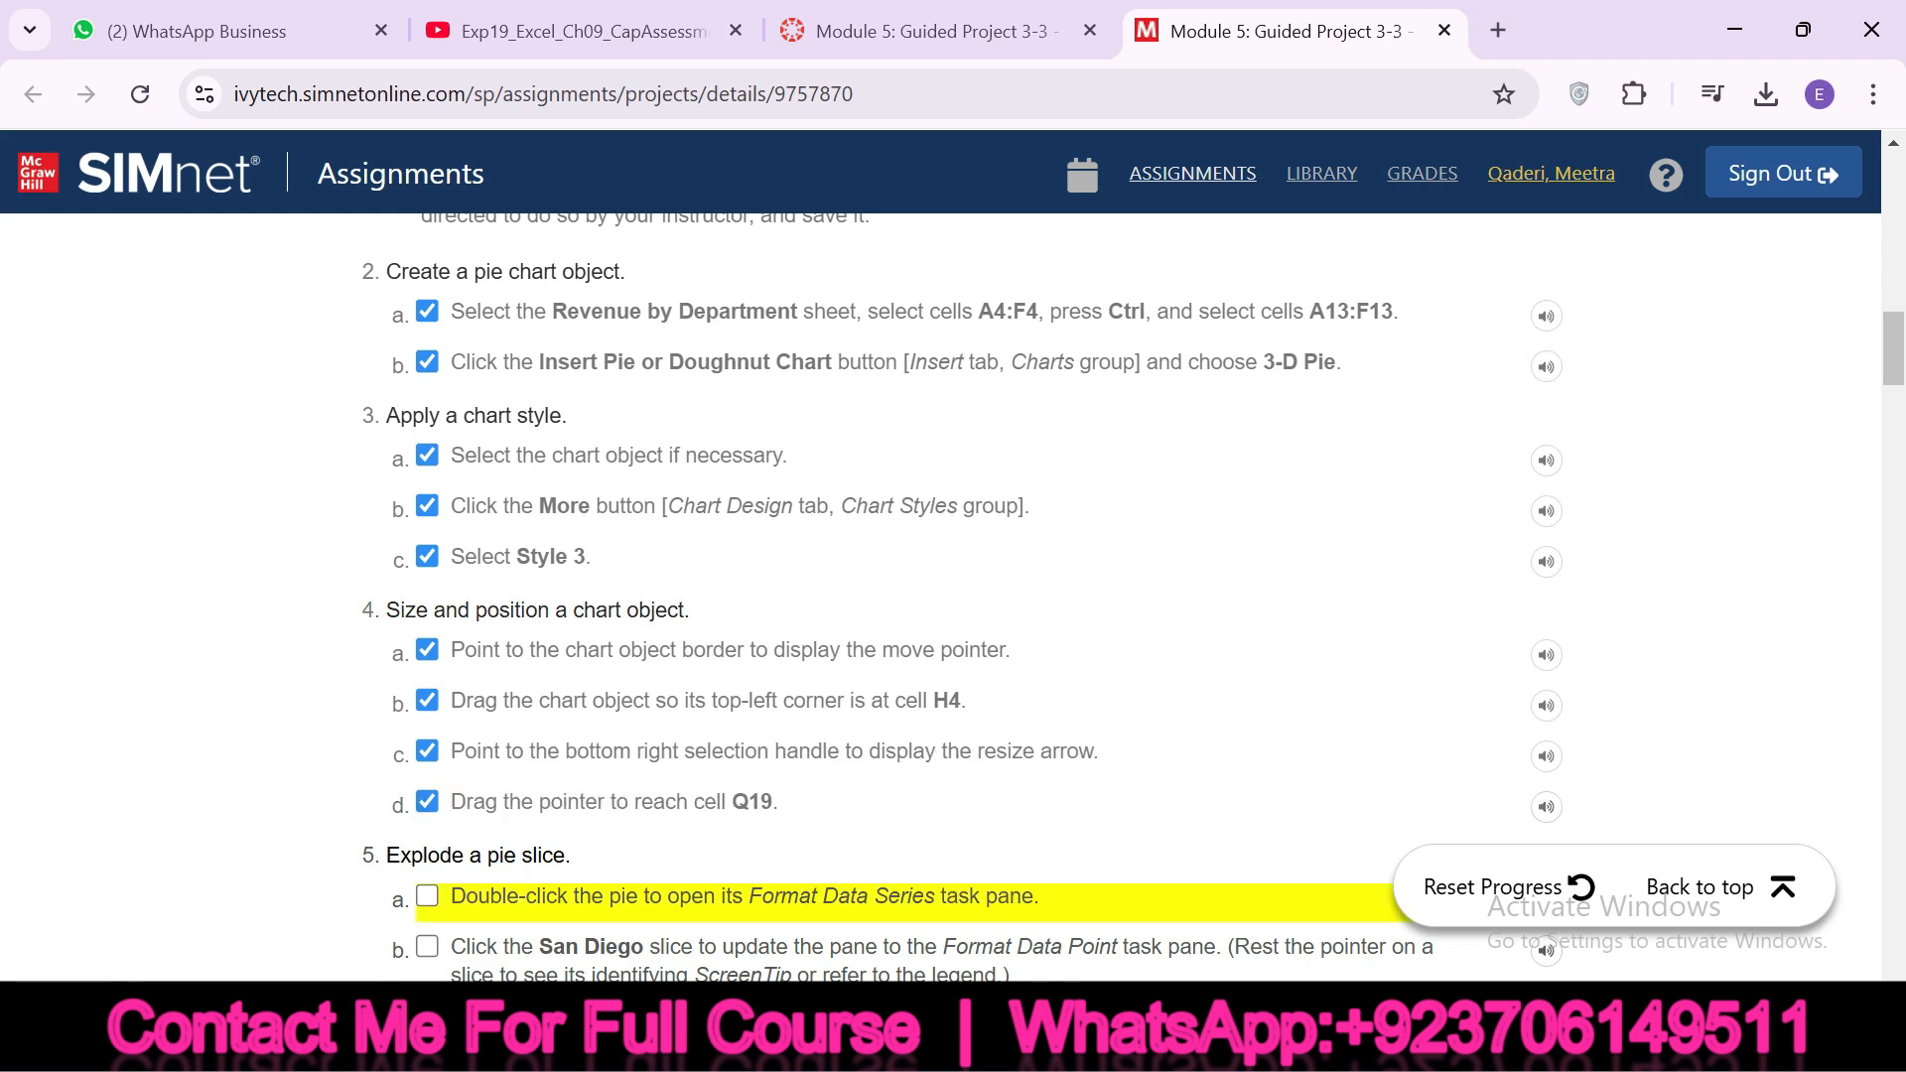
left_click_drag(386, 854, 553, 854)
left_click_drag(1898, 370, 1900, 399)
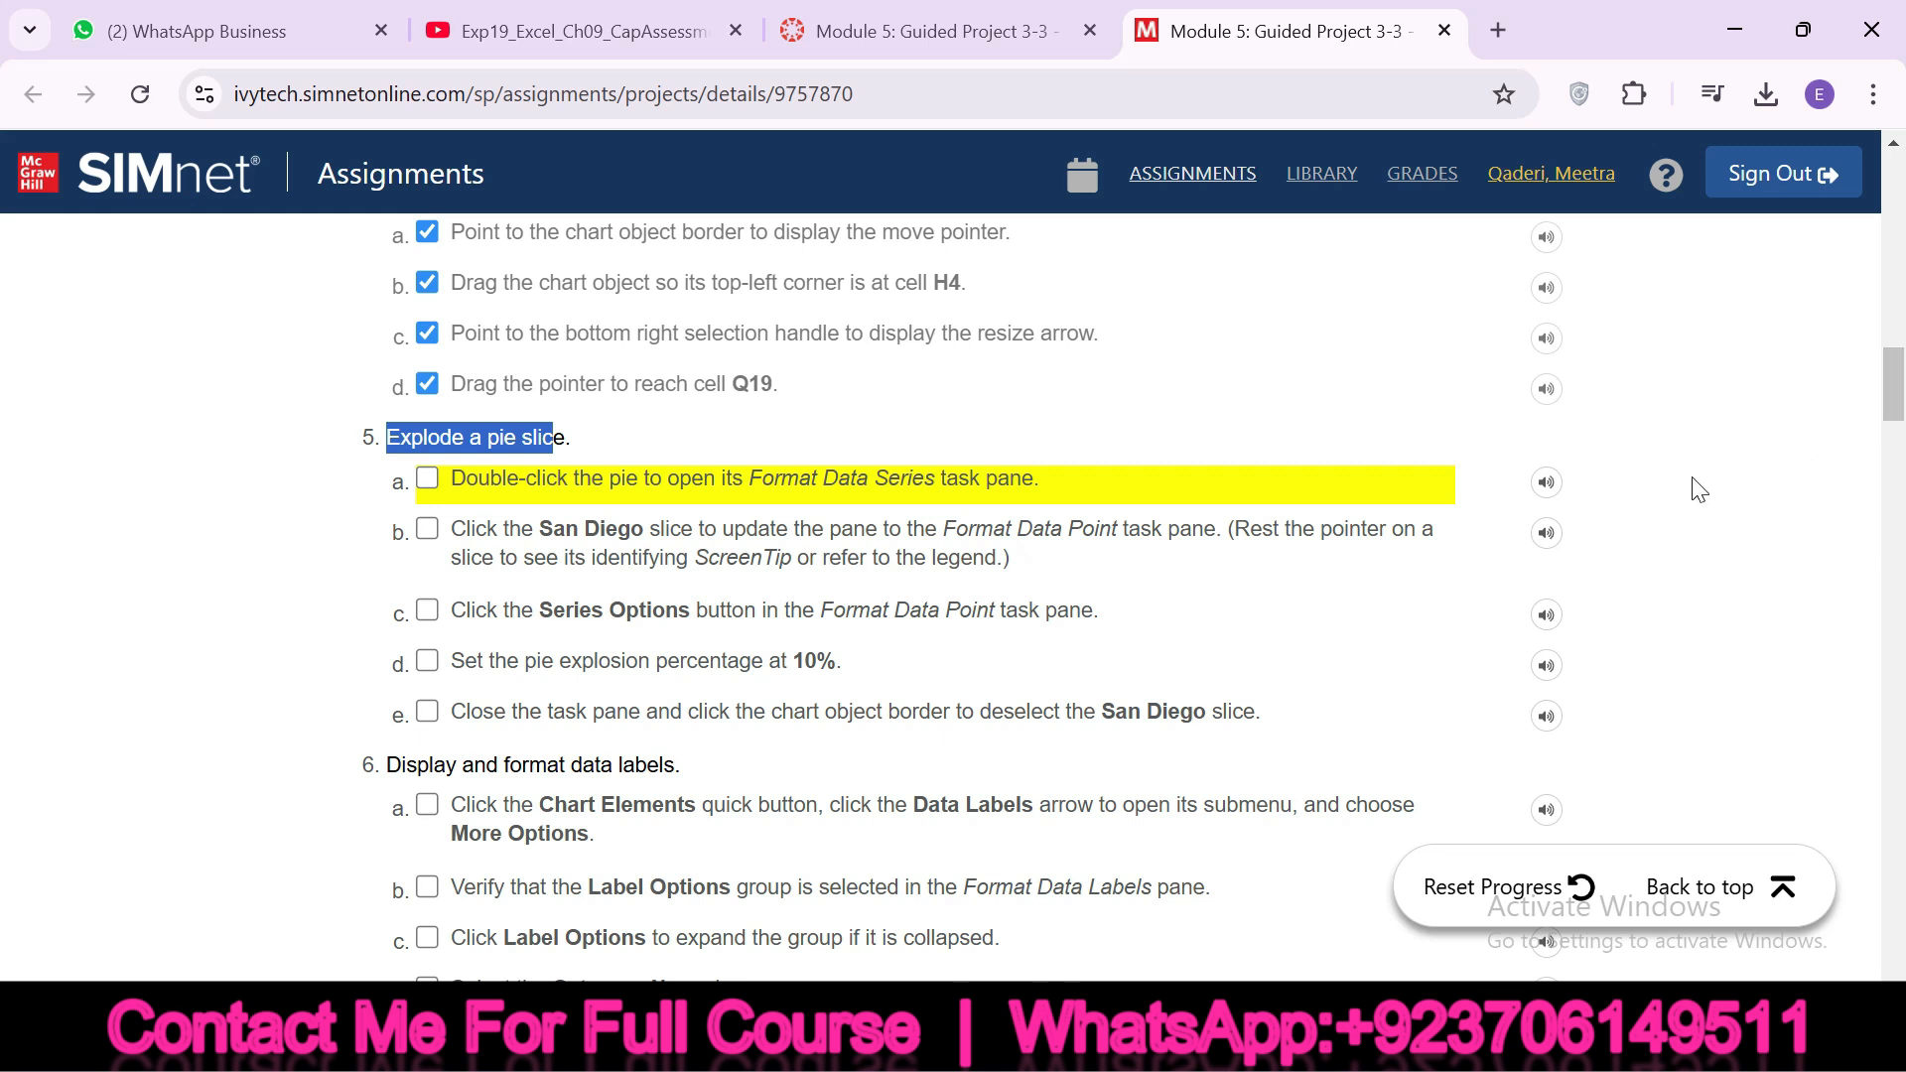
left_click_drag(451, 480, 814, 481)
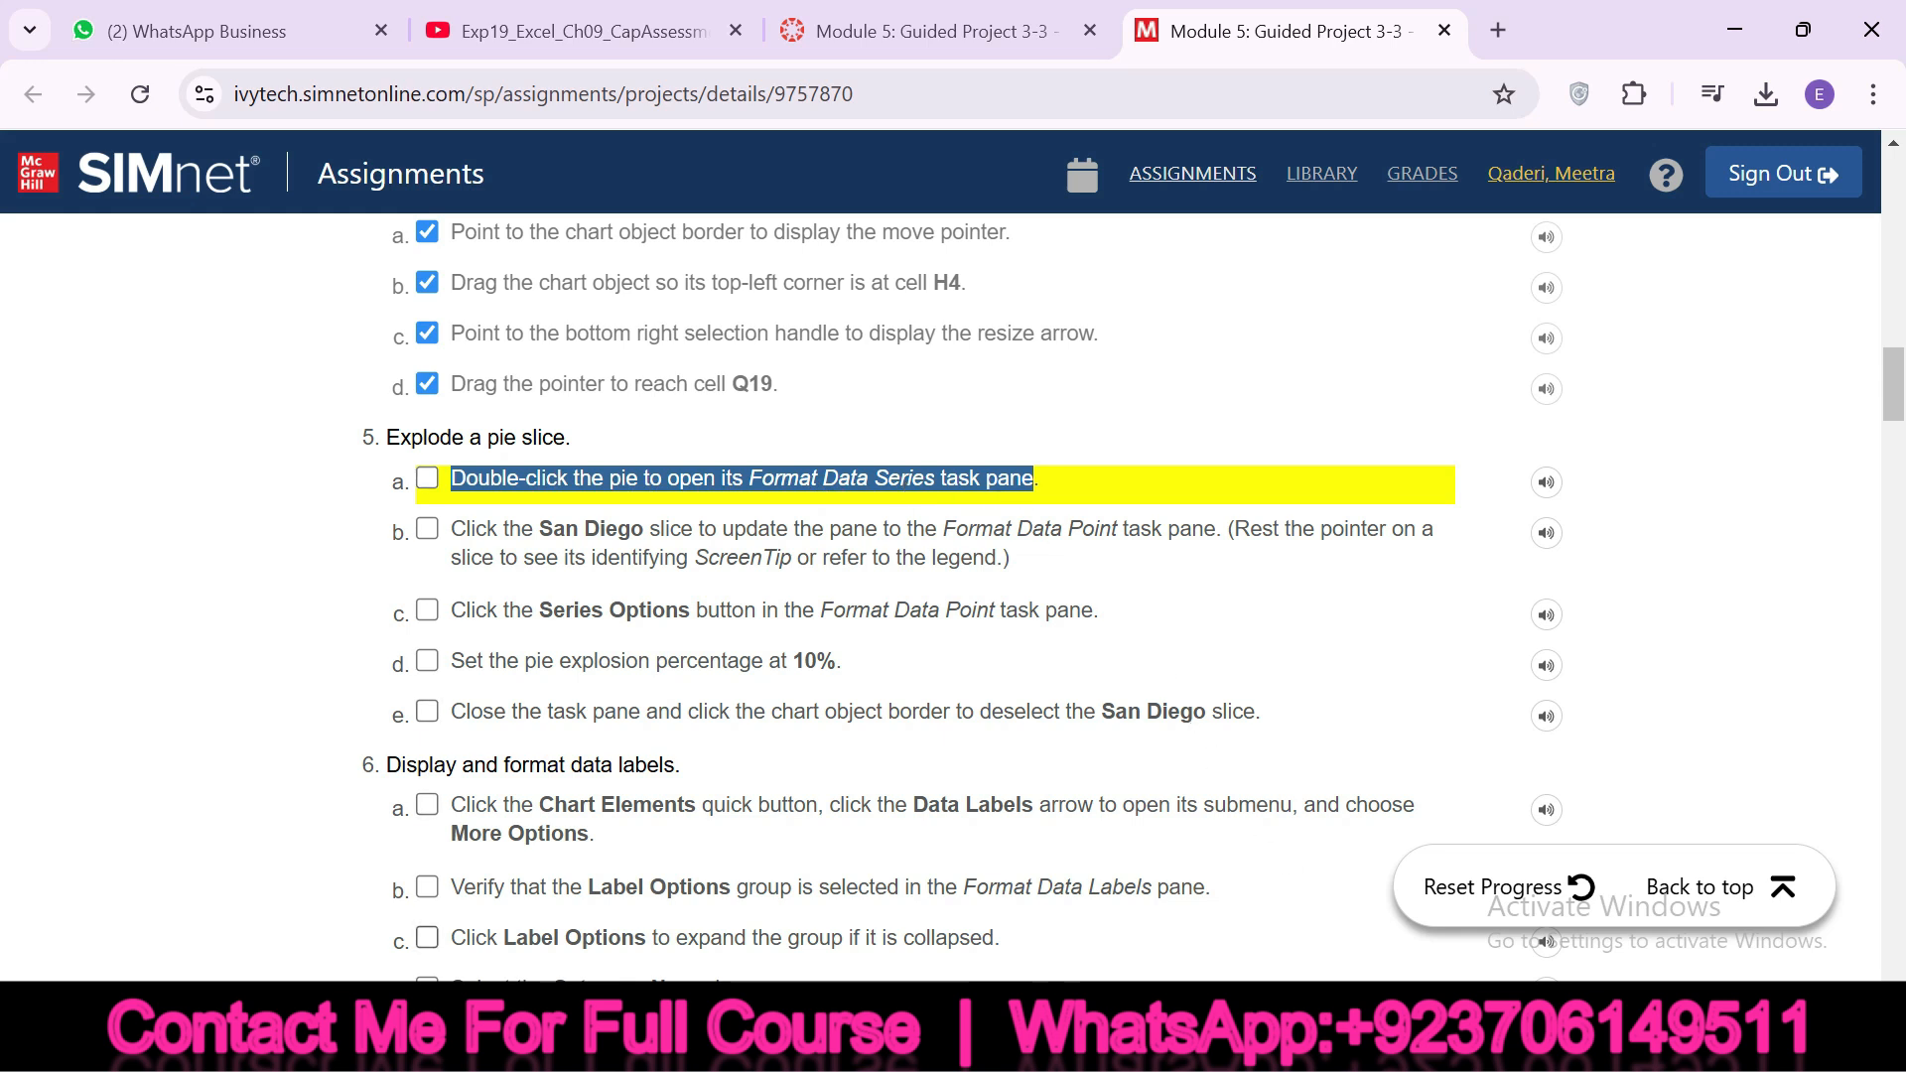
Open the Format Chart Area pane for the pie chart in Excel and check off instruction 5a in SIMnet
left_click(1033, 1042)
left_click(1067, 467)
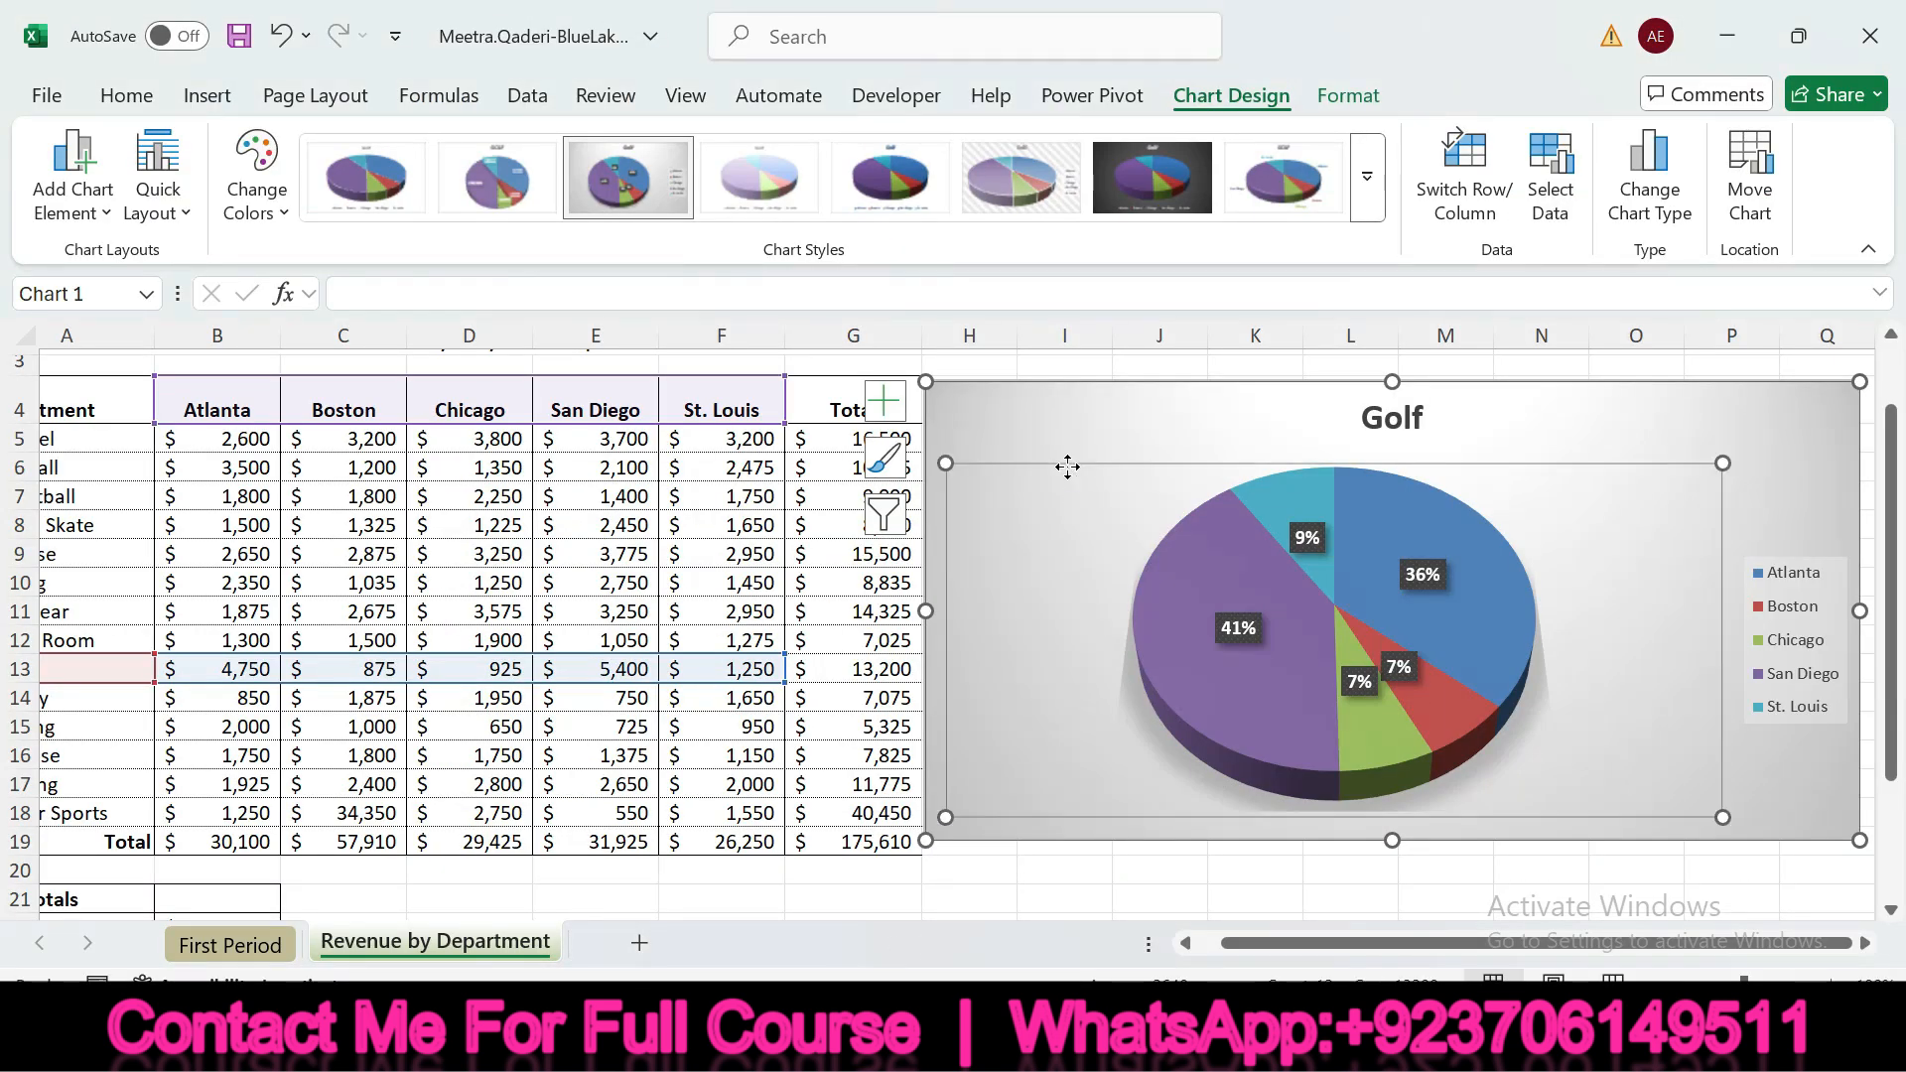
double_click(1067, 467)
left_click(1067, 421)
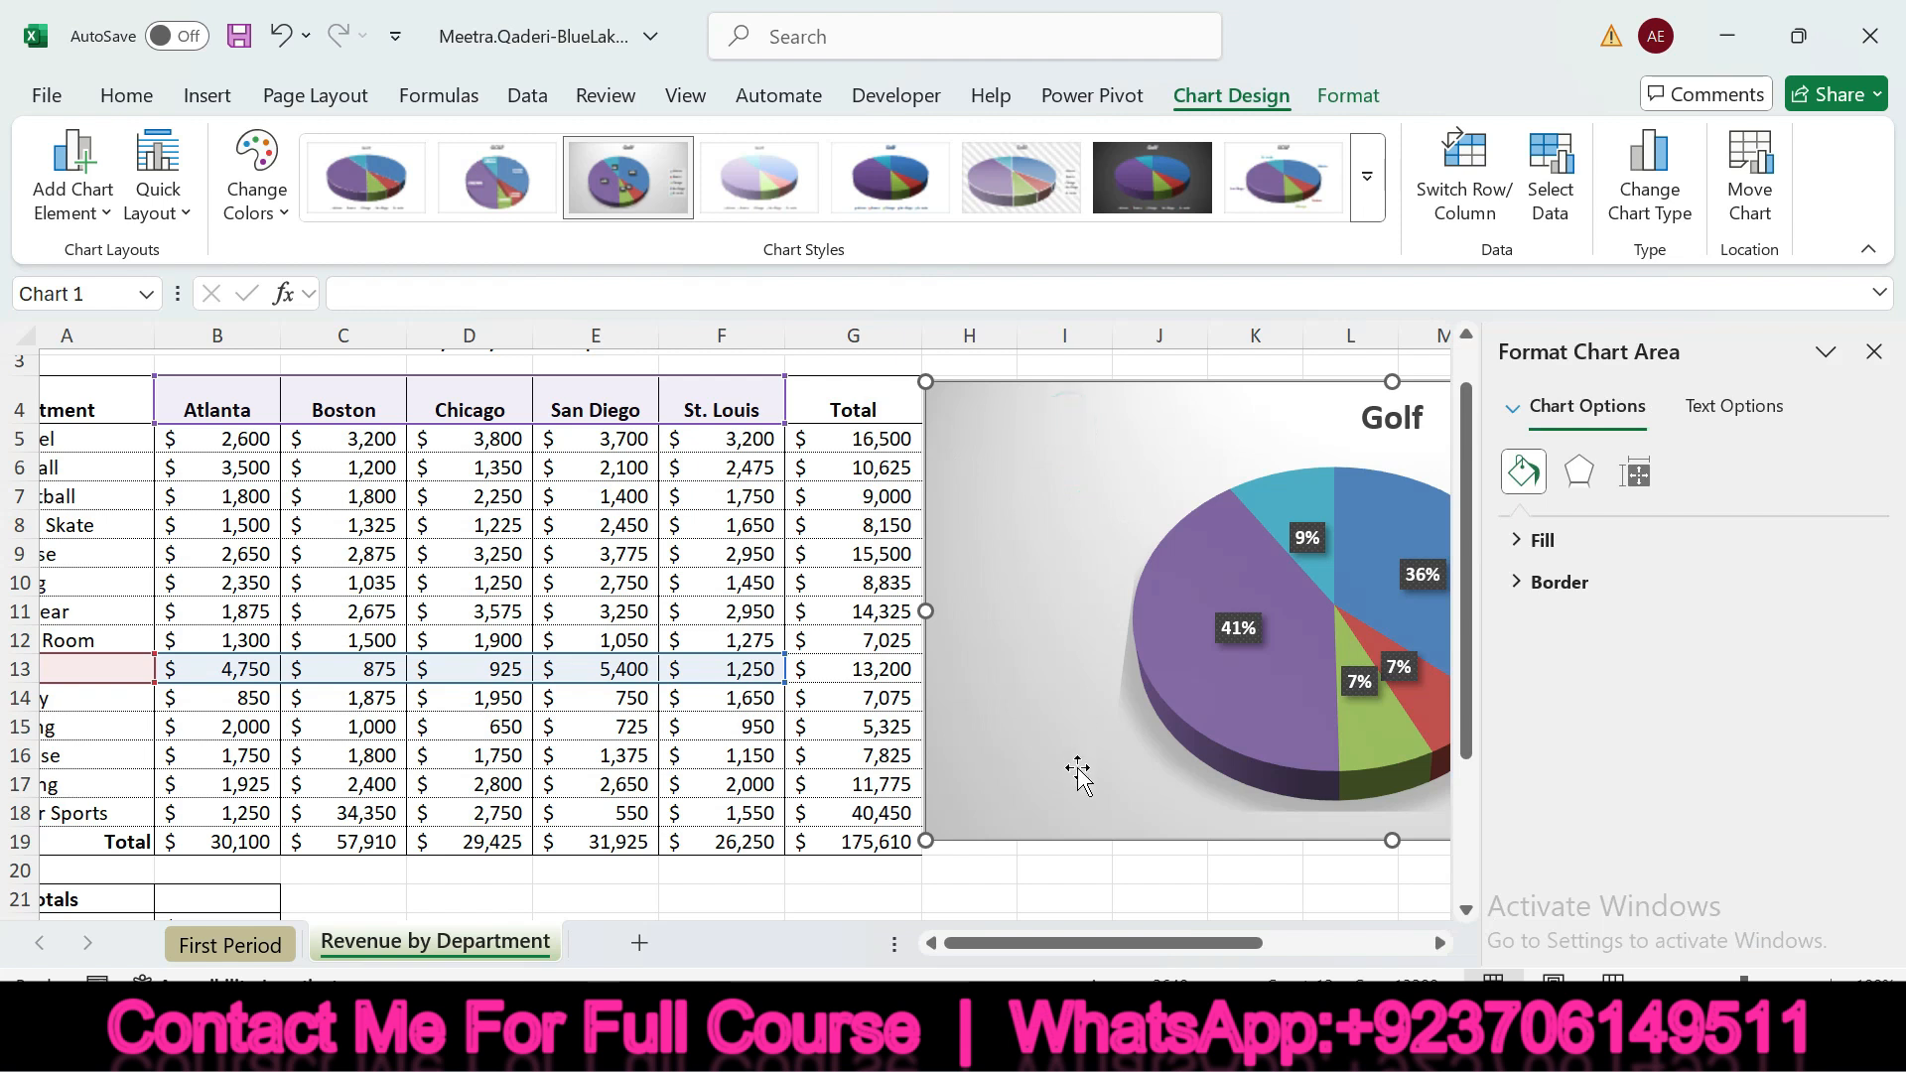
left_click_drag(1075, 943, 1218, 950)
left_click(992, 1042)
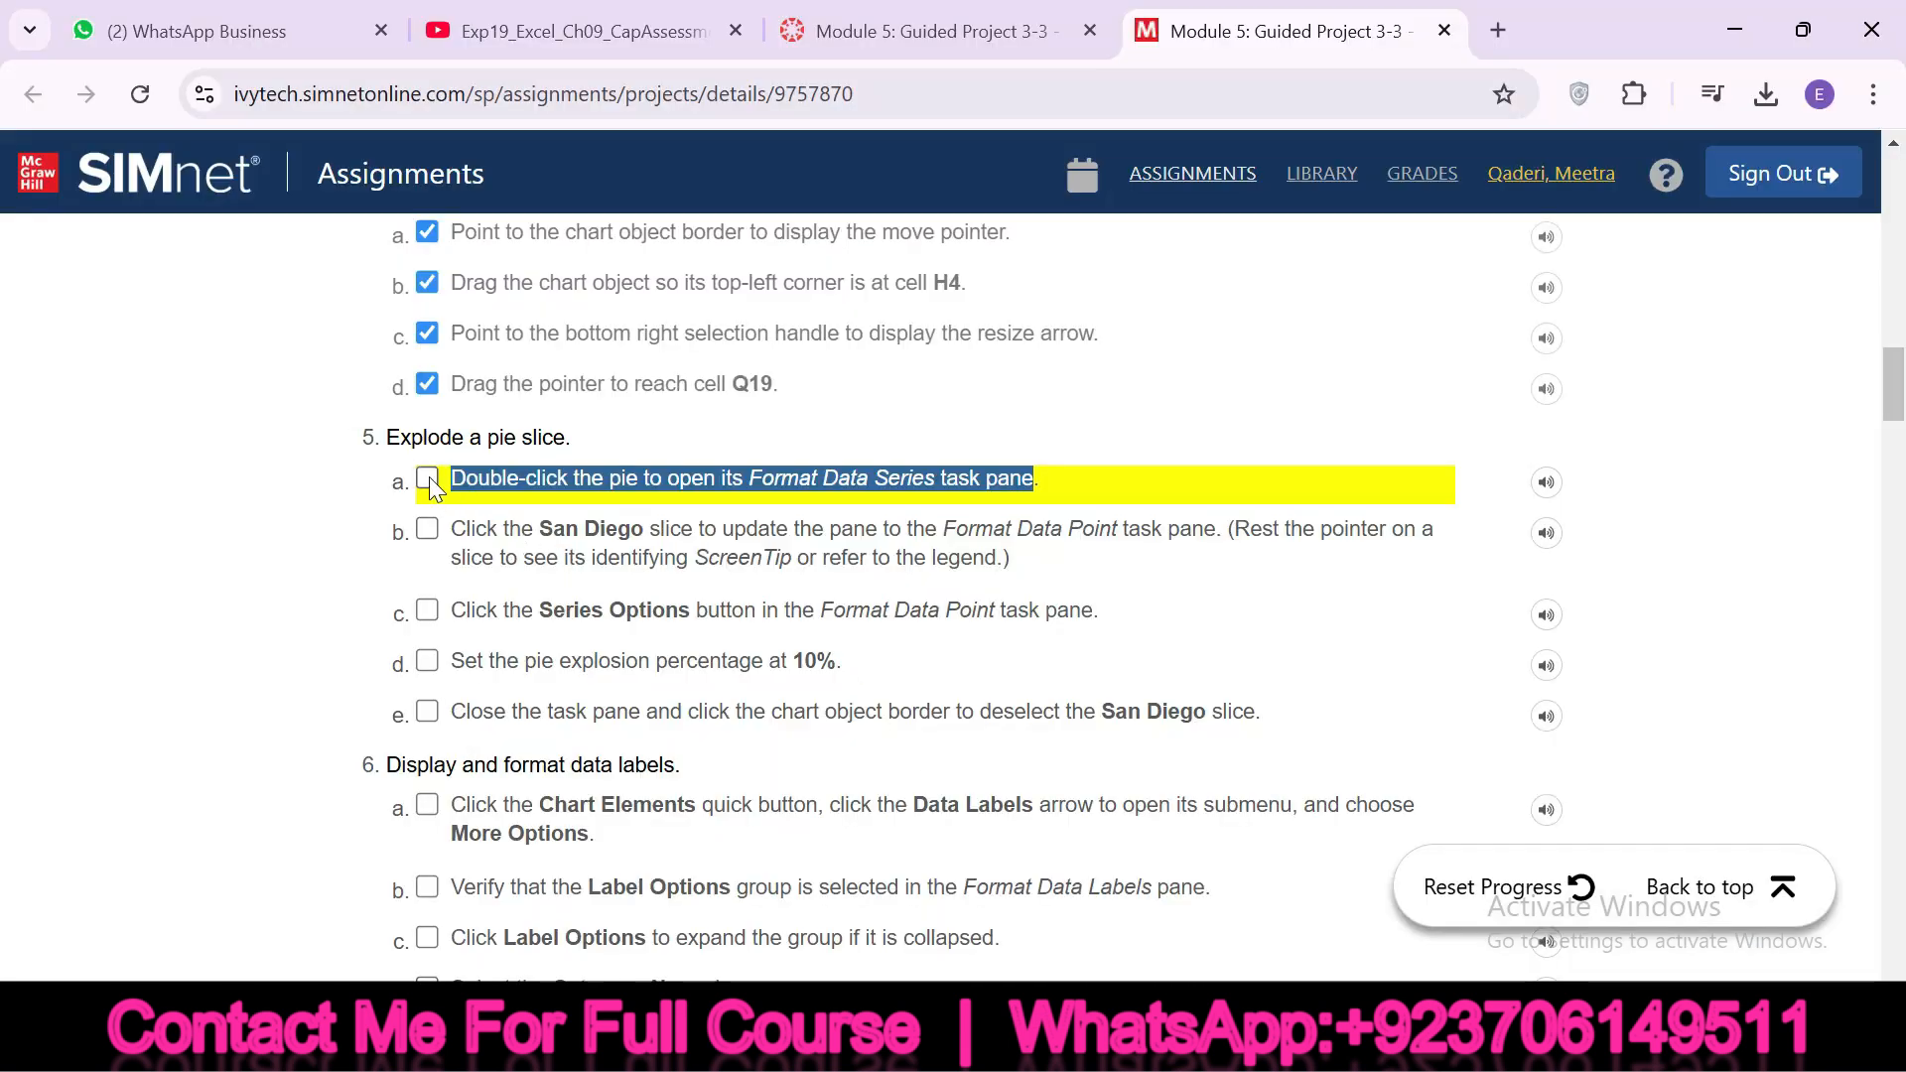
left_click(428, 481)
Highlight instruction 5b, then select only the San Diego slice in Excel and show its Series Options for formatting the data point
left_click_drag(519, 526, 635, 532)
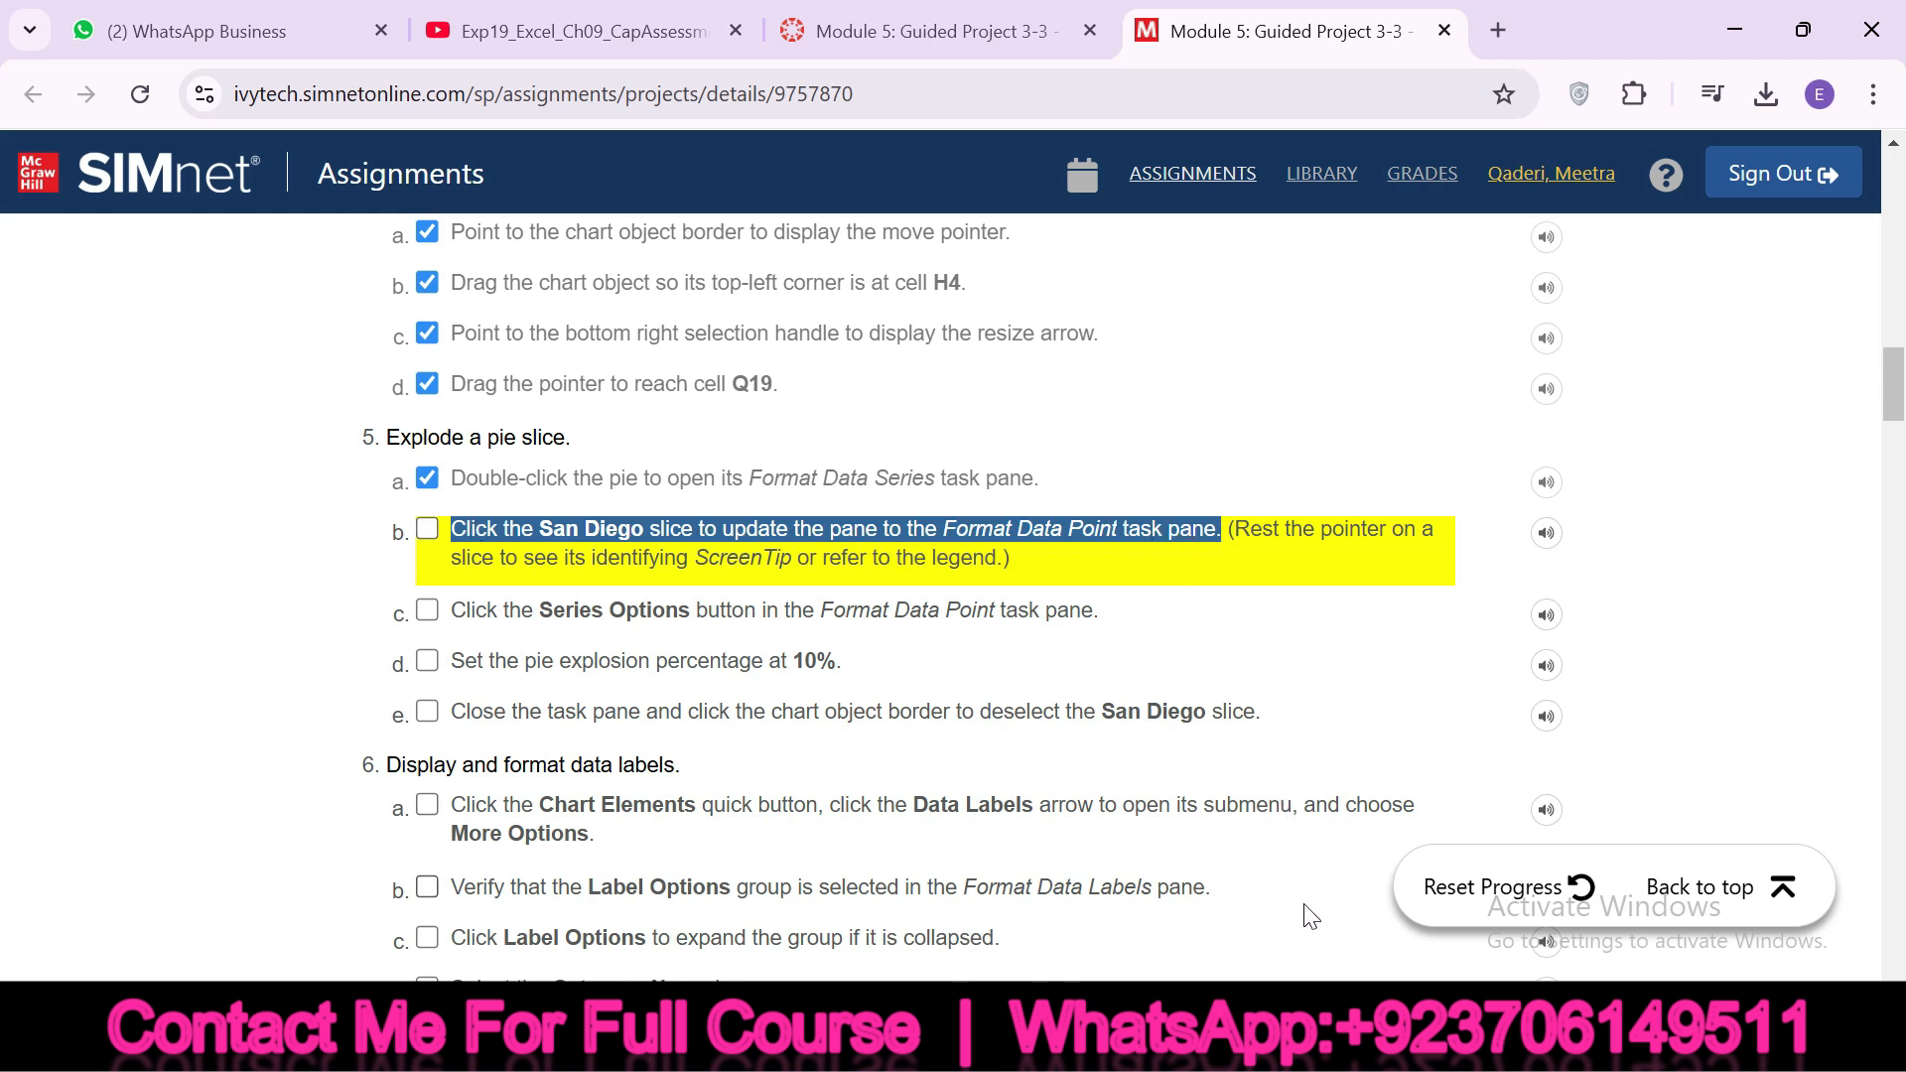
left_click(1316, 1048)
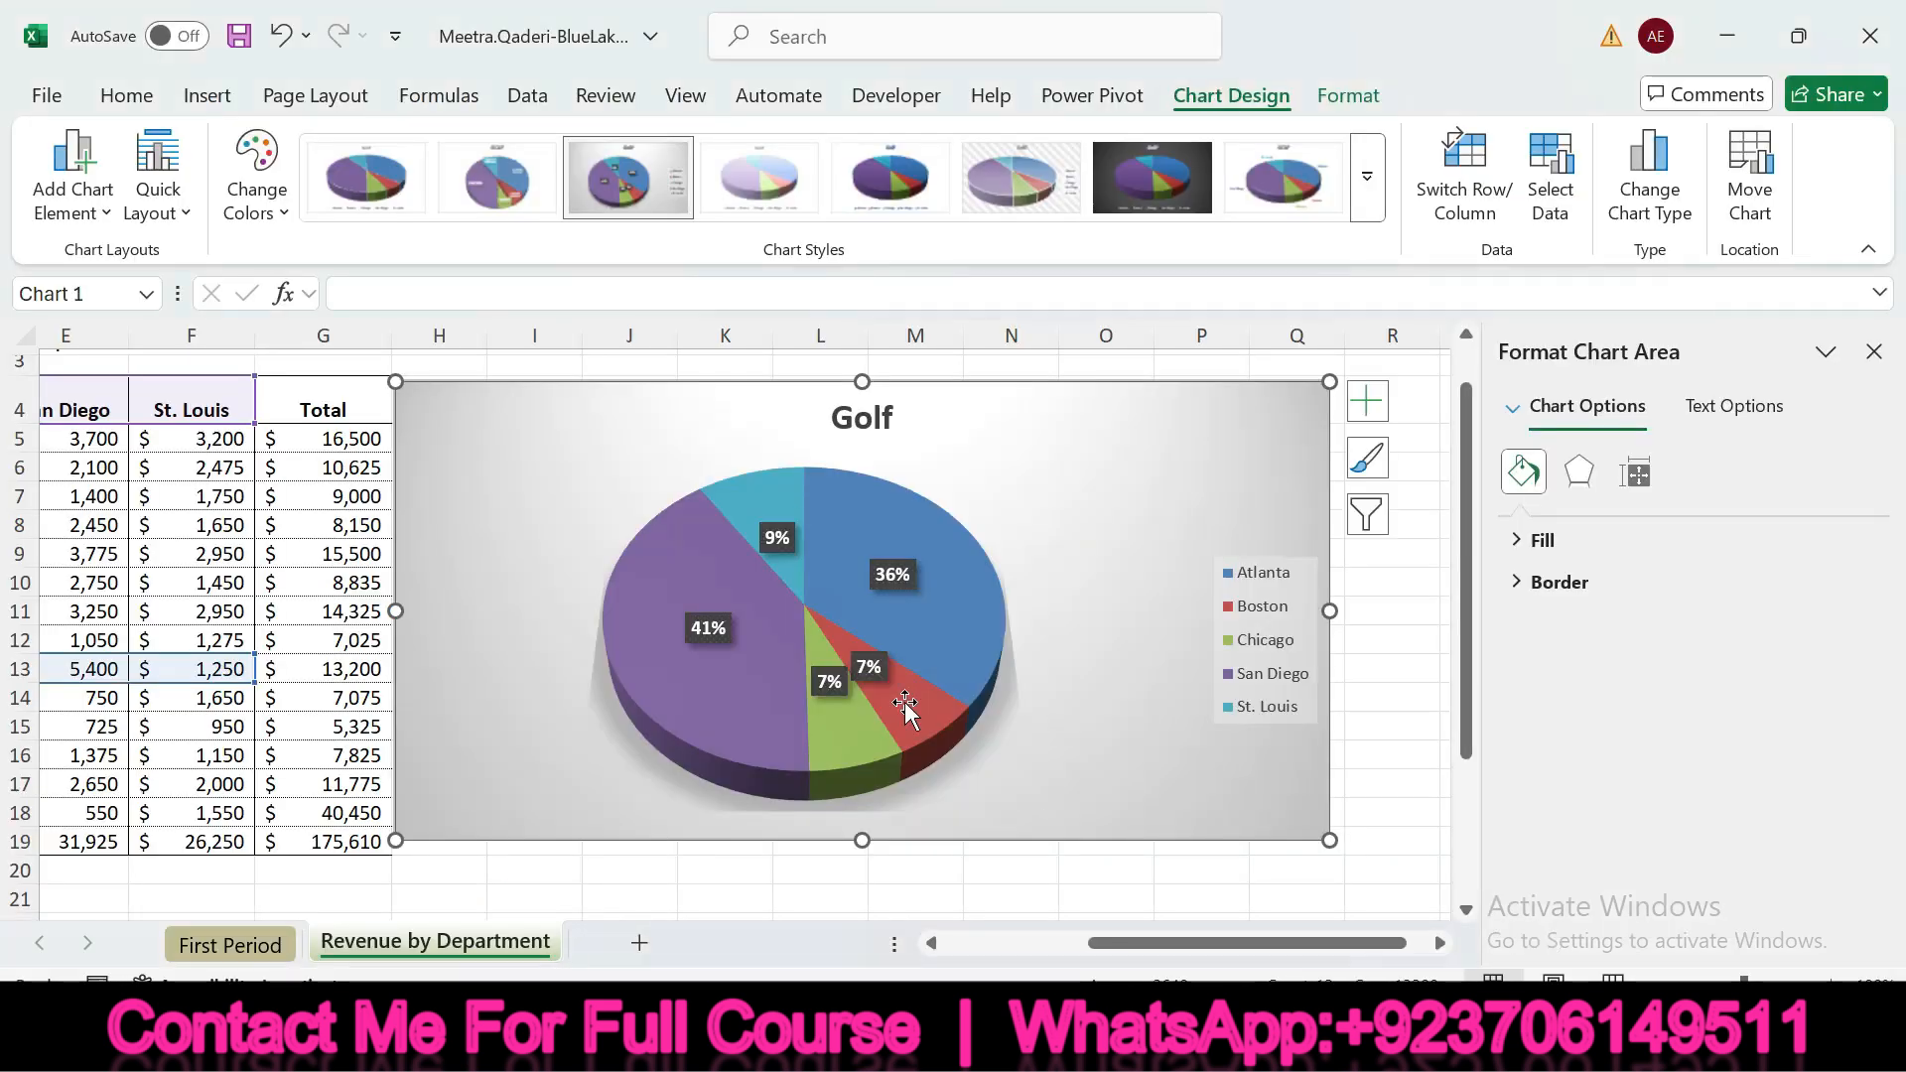
mouse_move(740, 596)
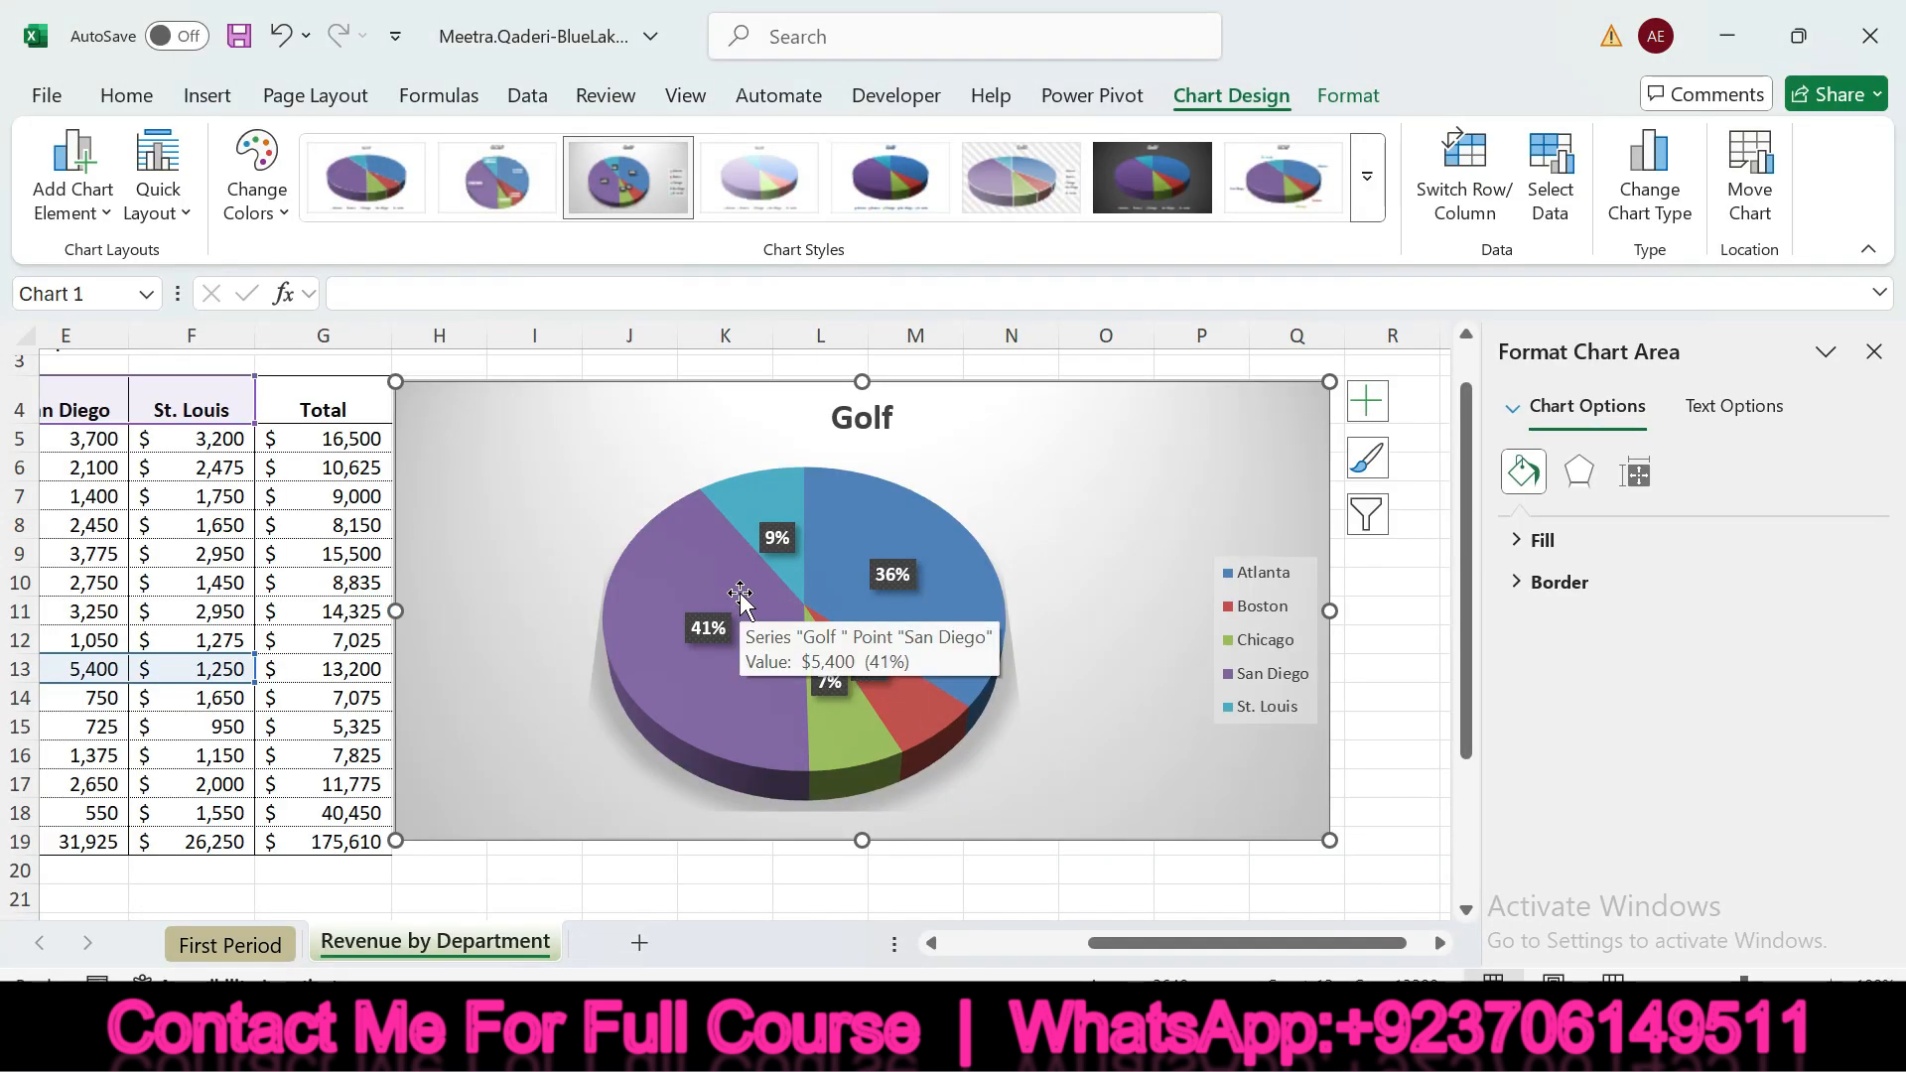
left_click(741, 593)
left_click(741, 592)
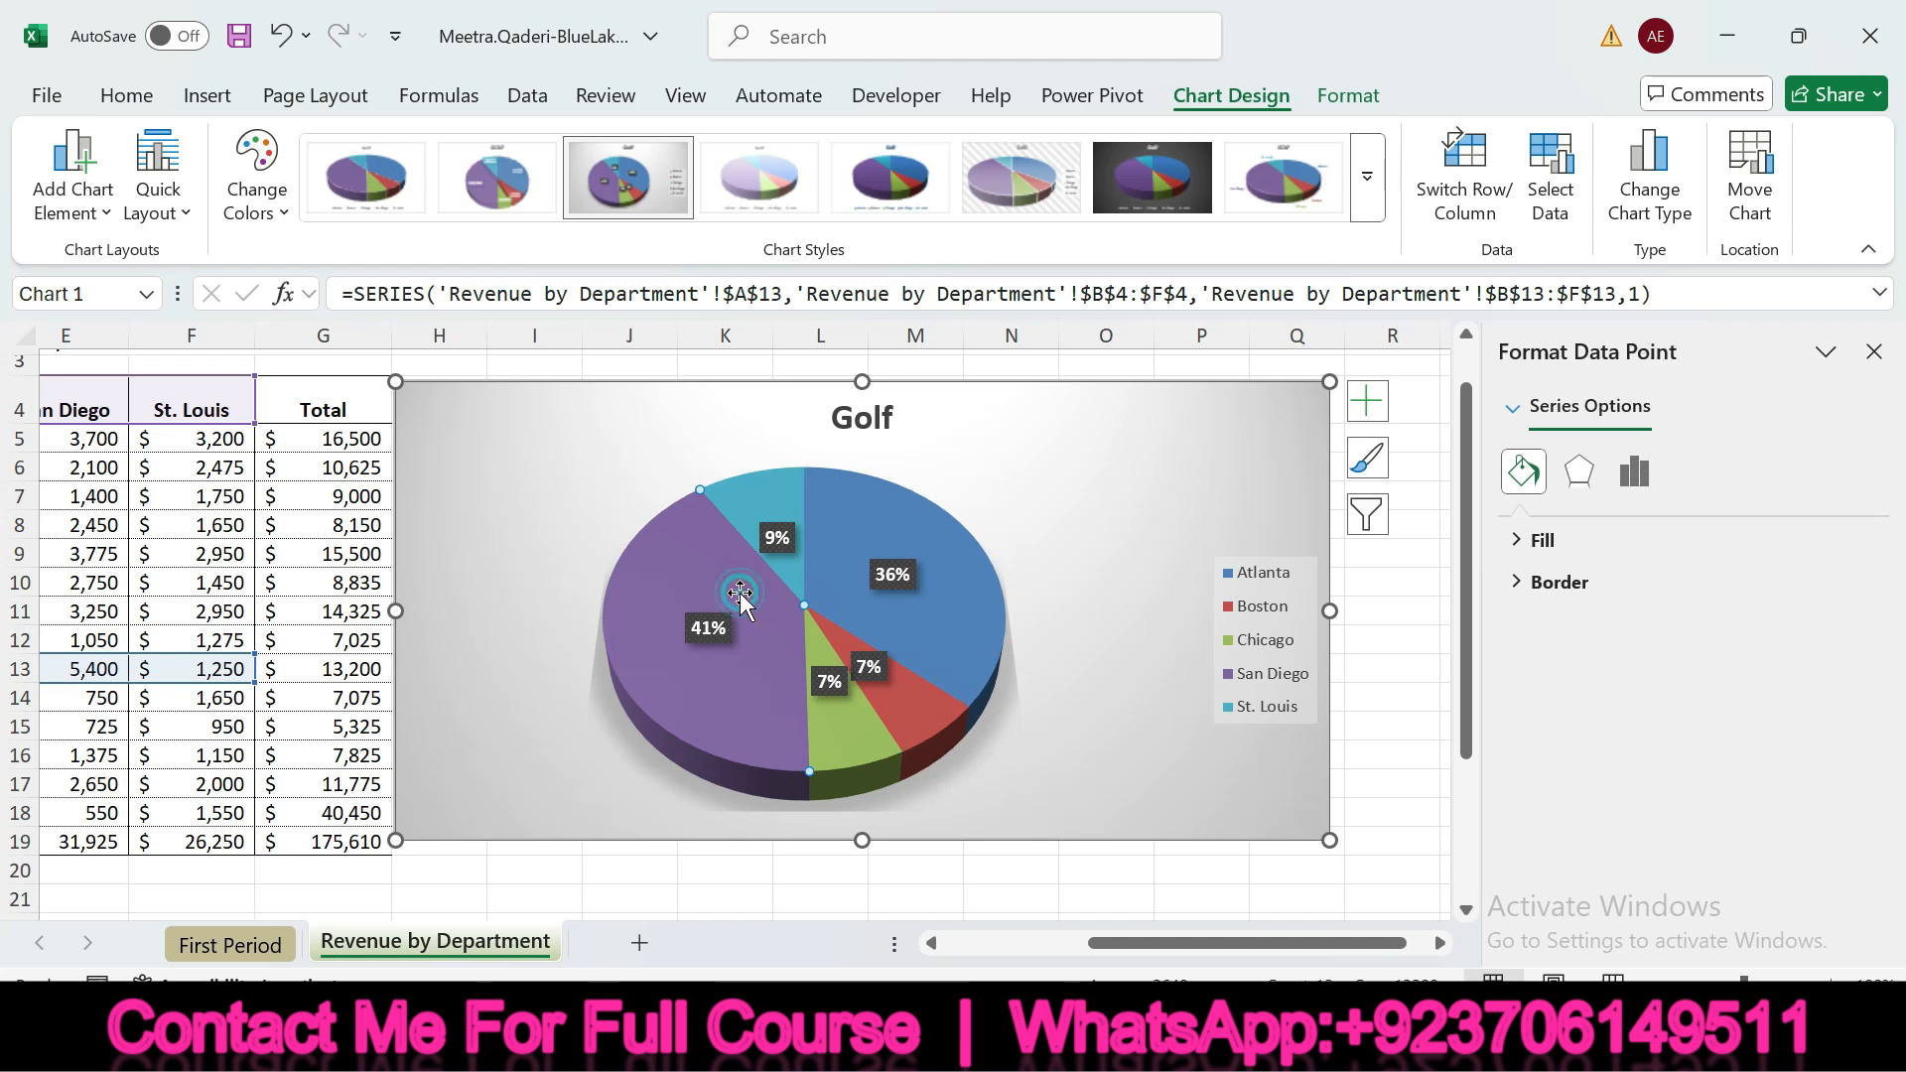
left_click(1634, 471)
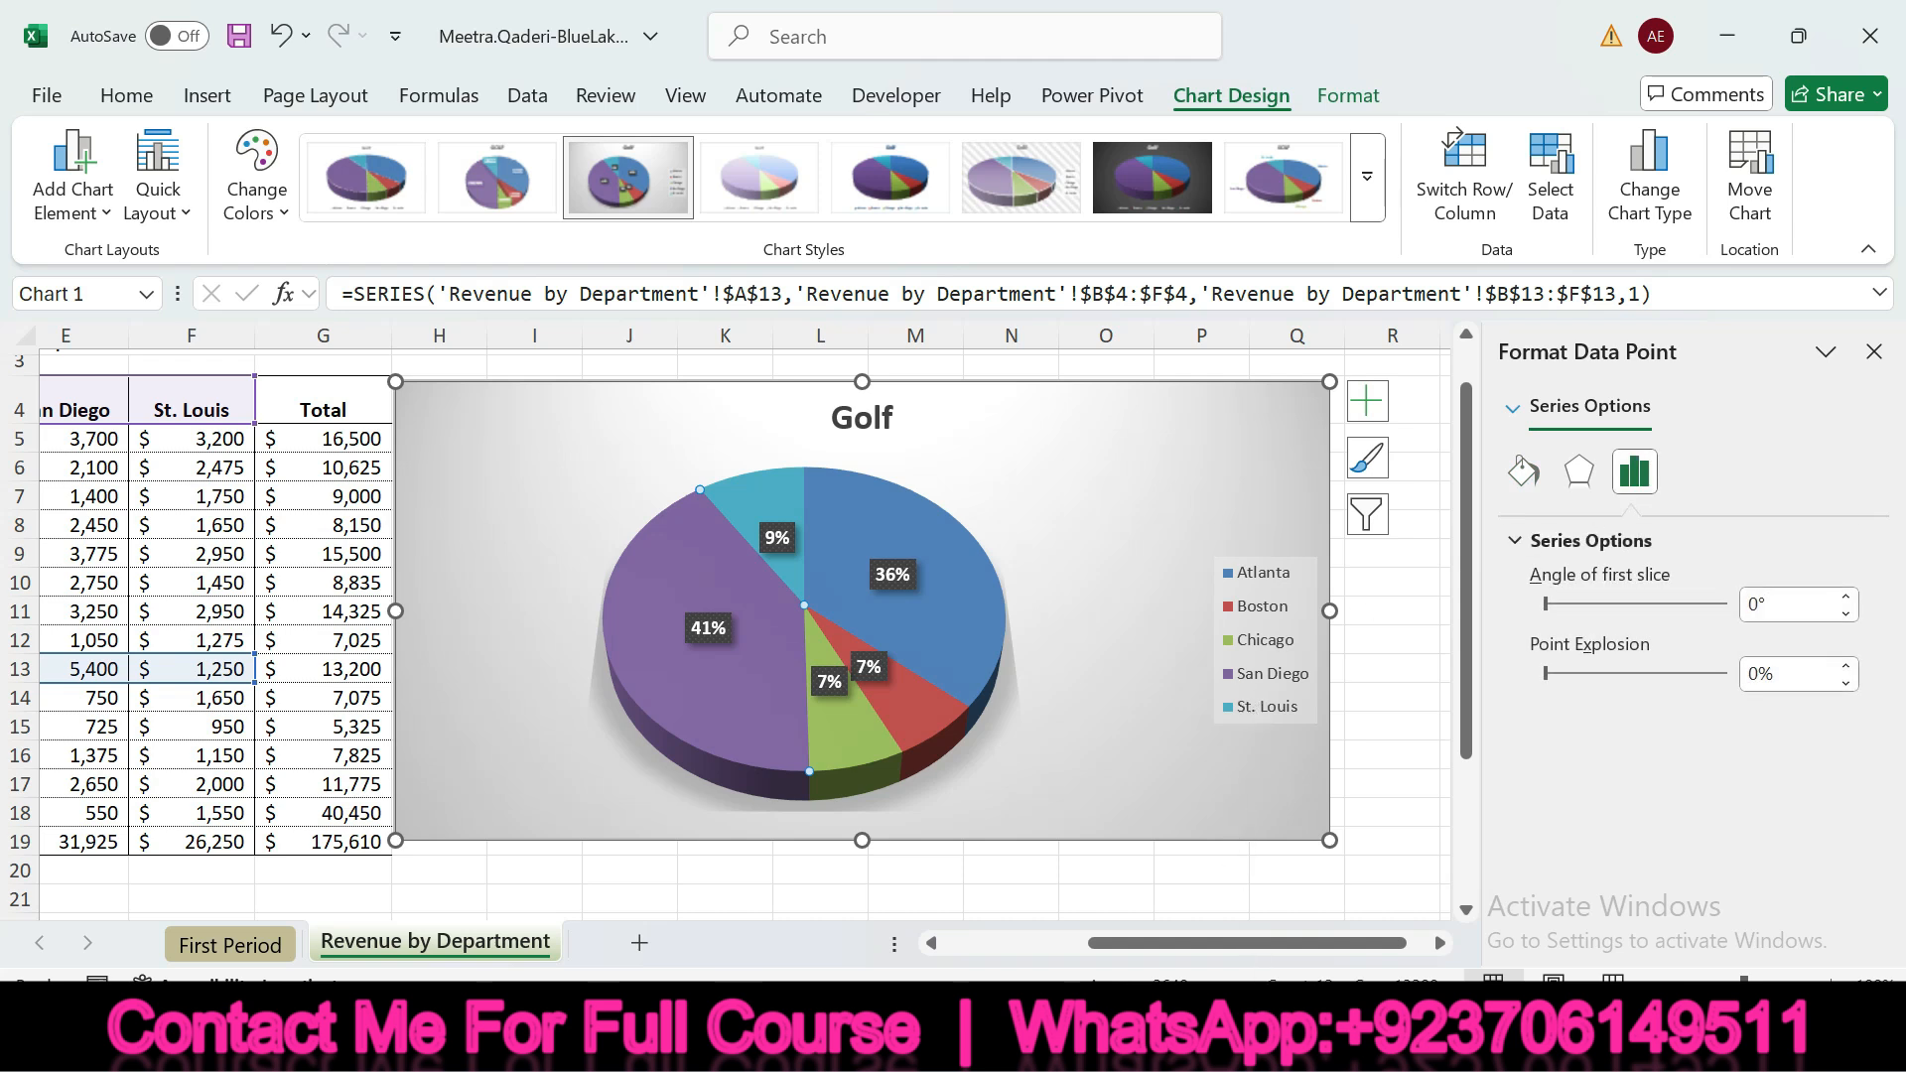
Check off instructions 5b and 5c in SIMnet and highlight instruction 5d about the explosion percentage
left_click(1290, 1037)
left_click(432, 539)
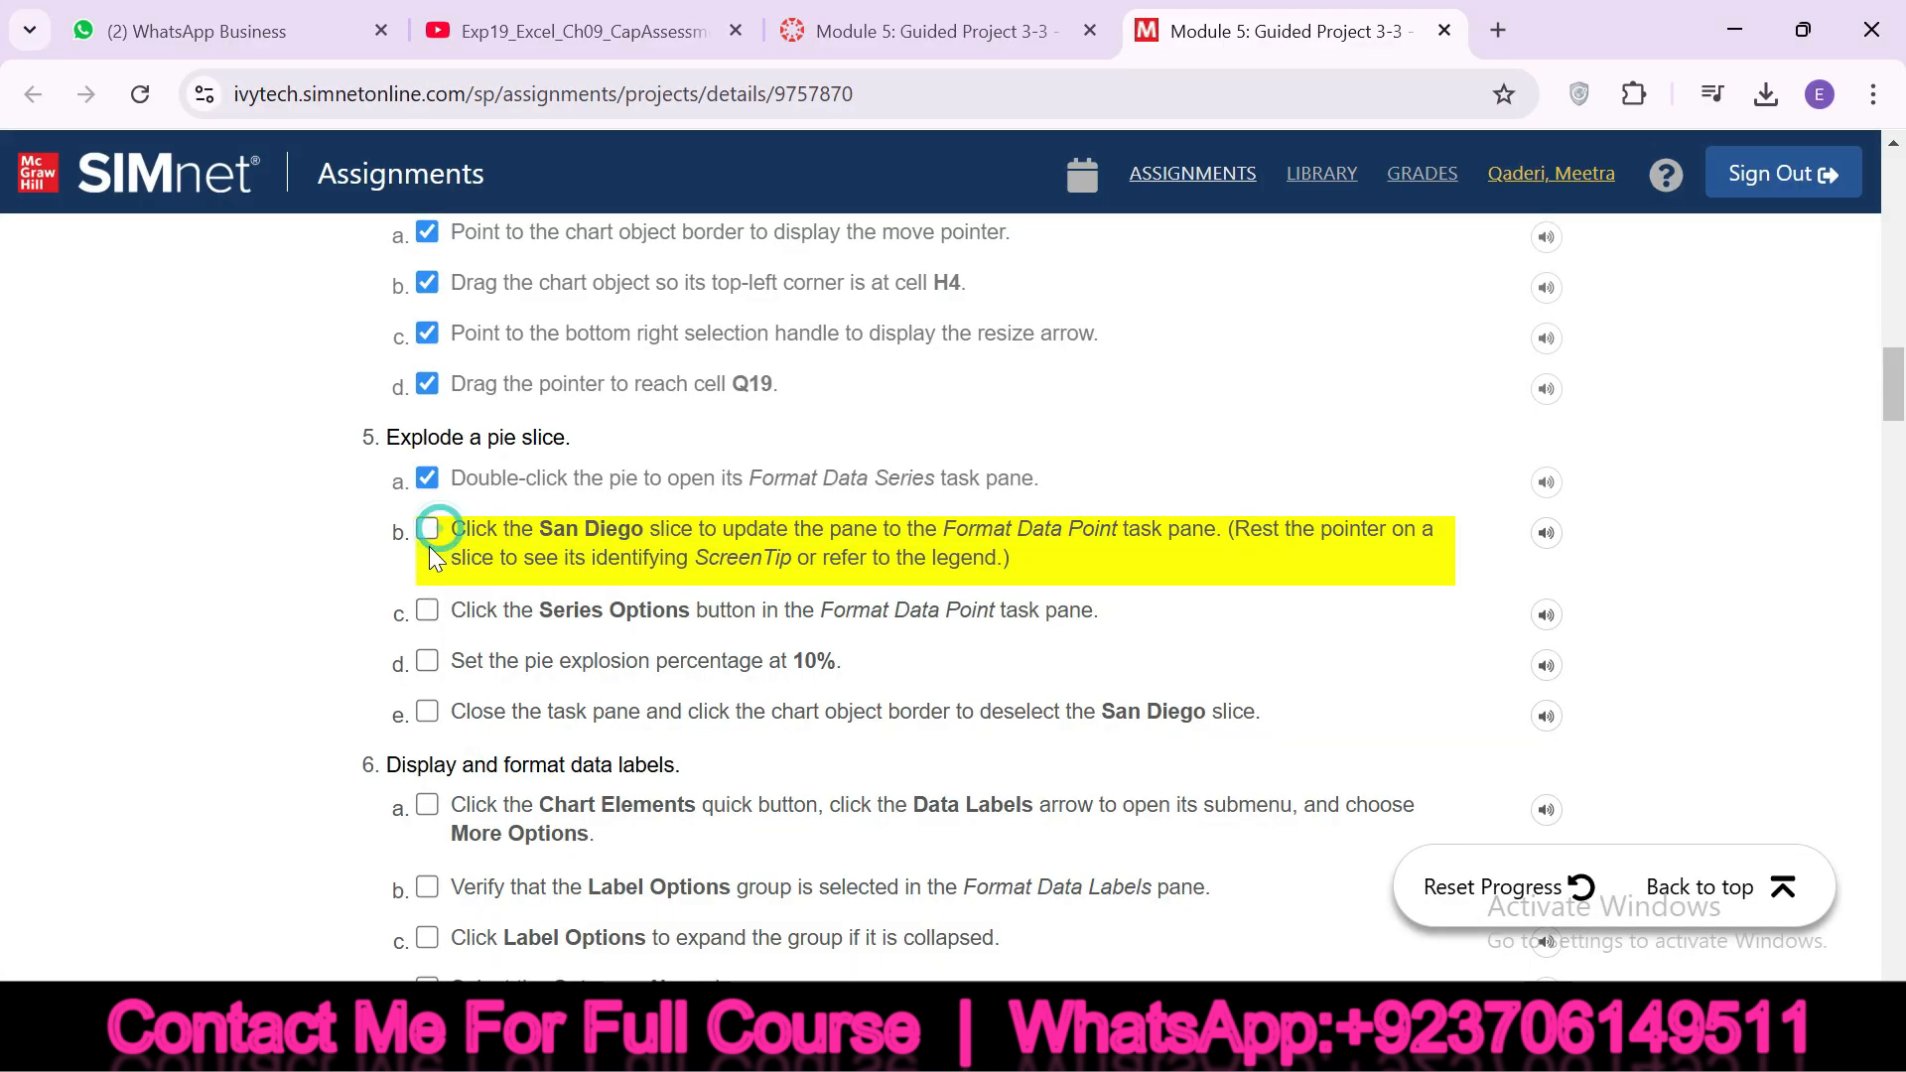
left_click(428, 611)
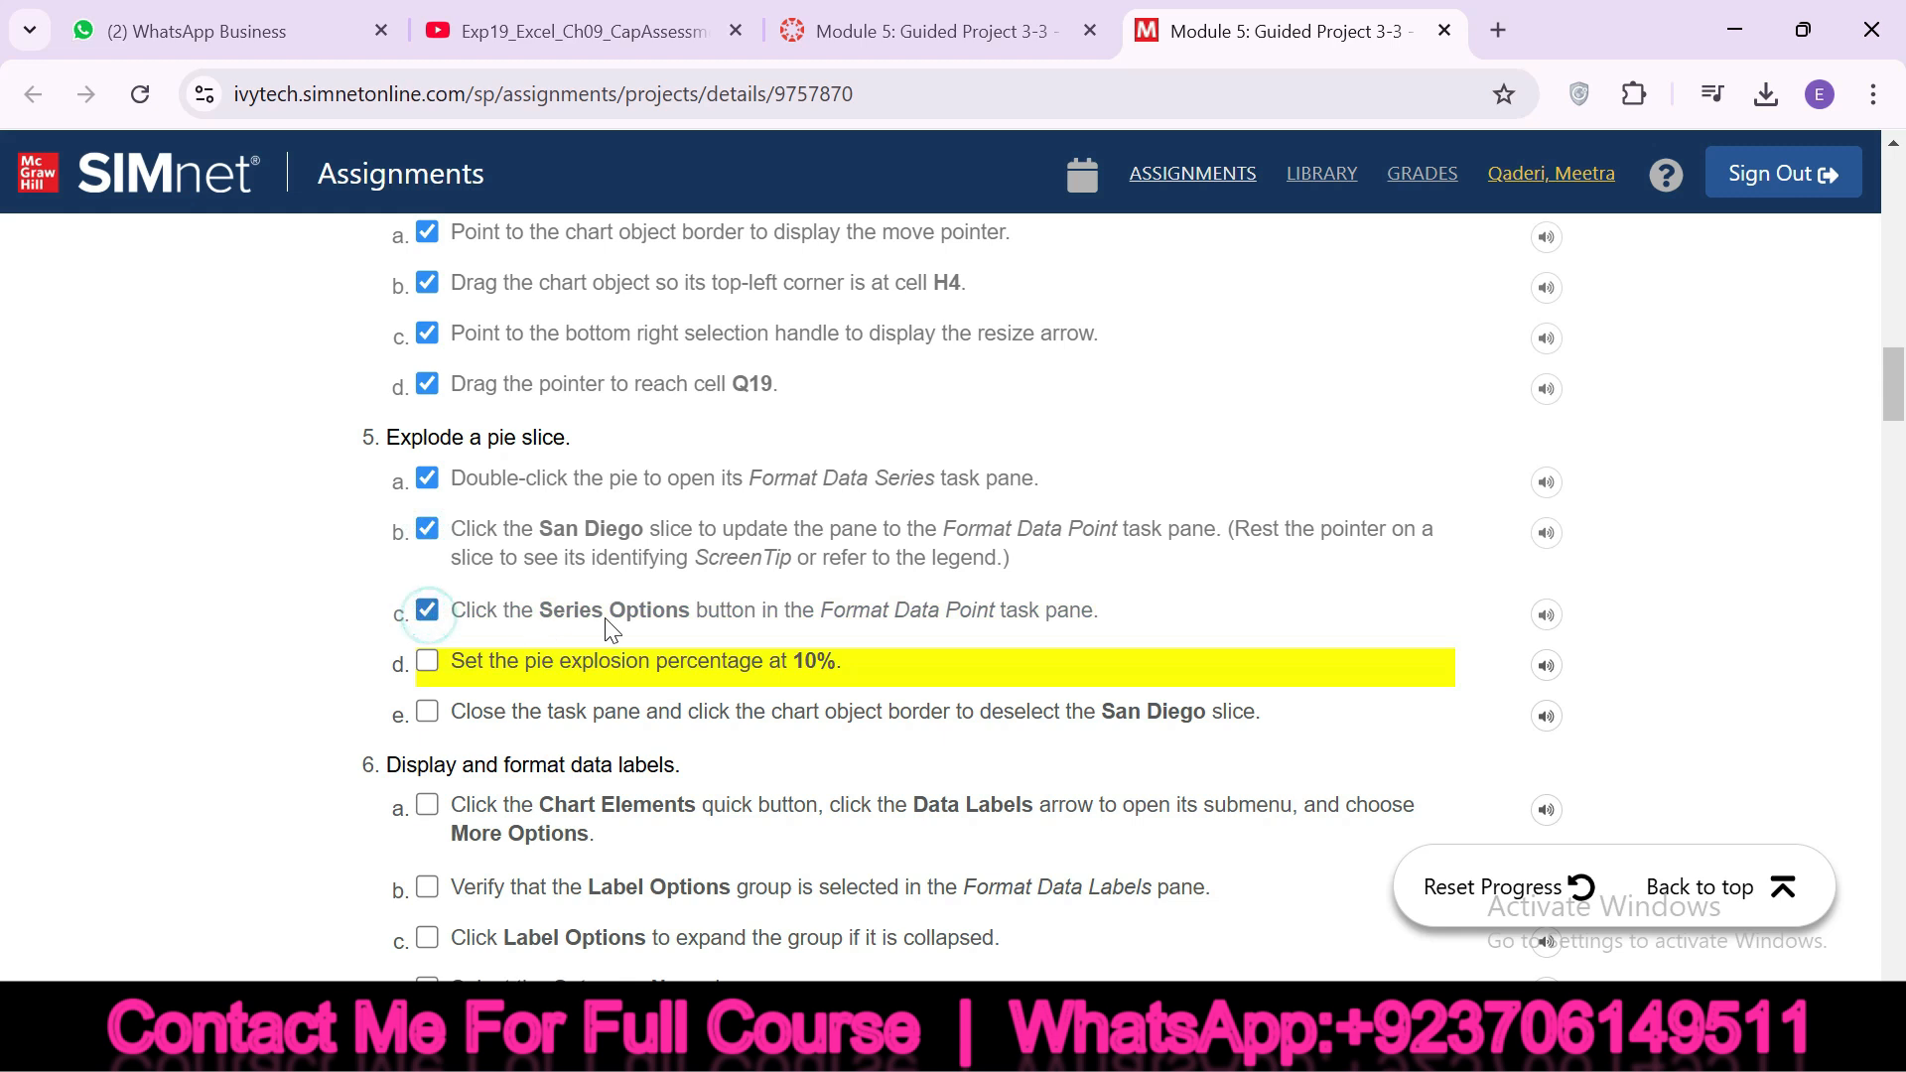
left_click_drag(443, 661, 841, 665)
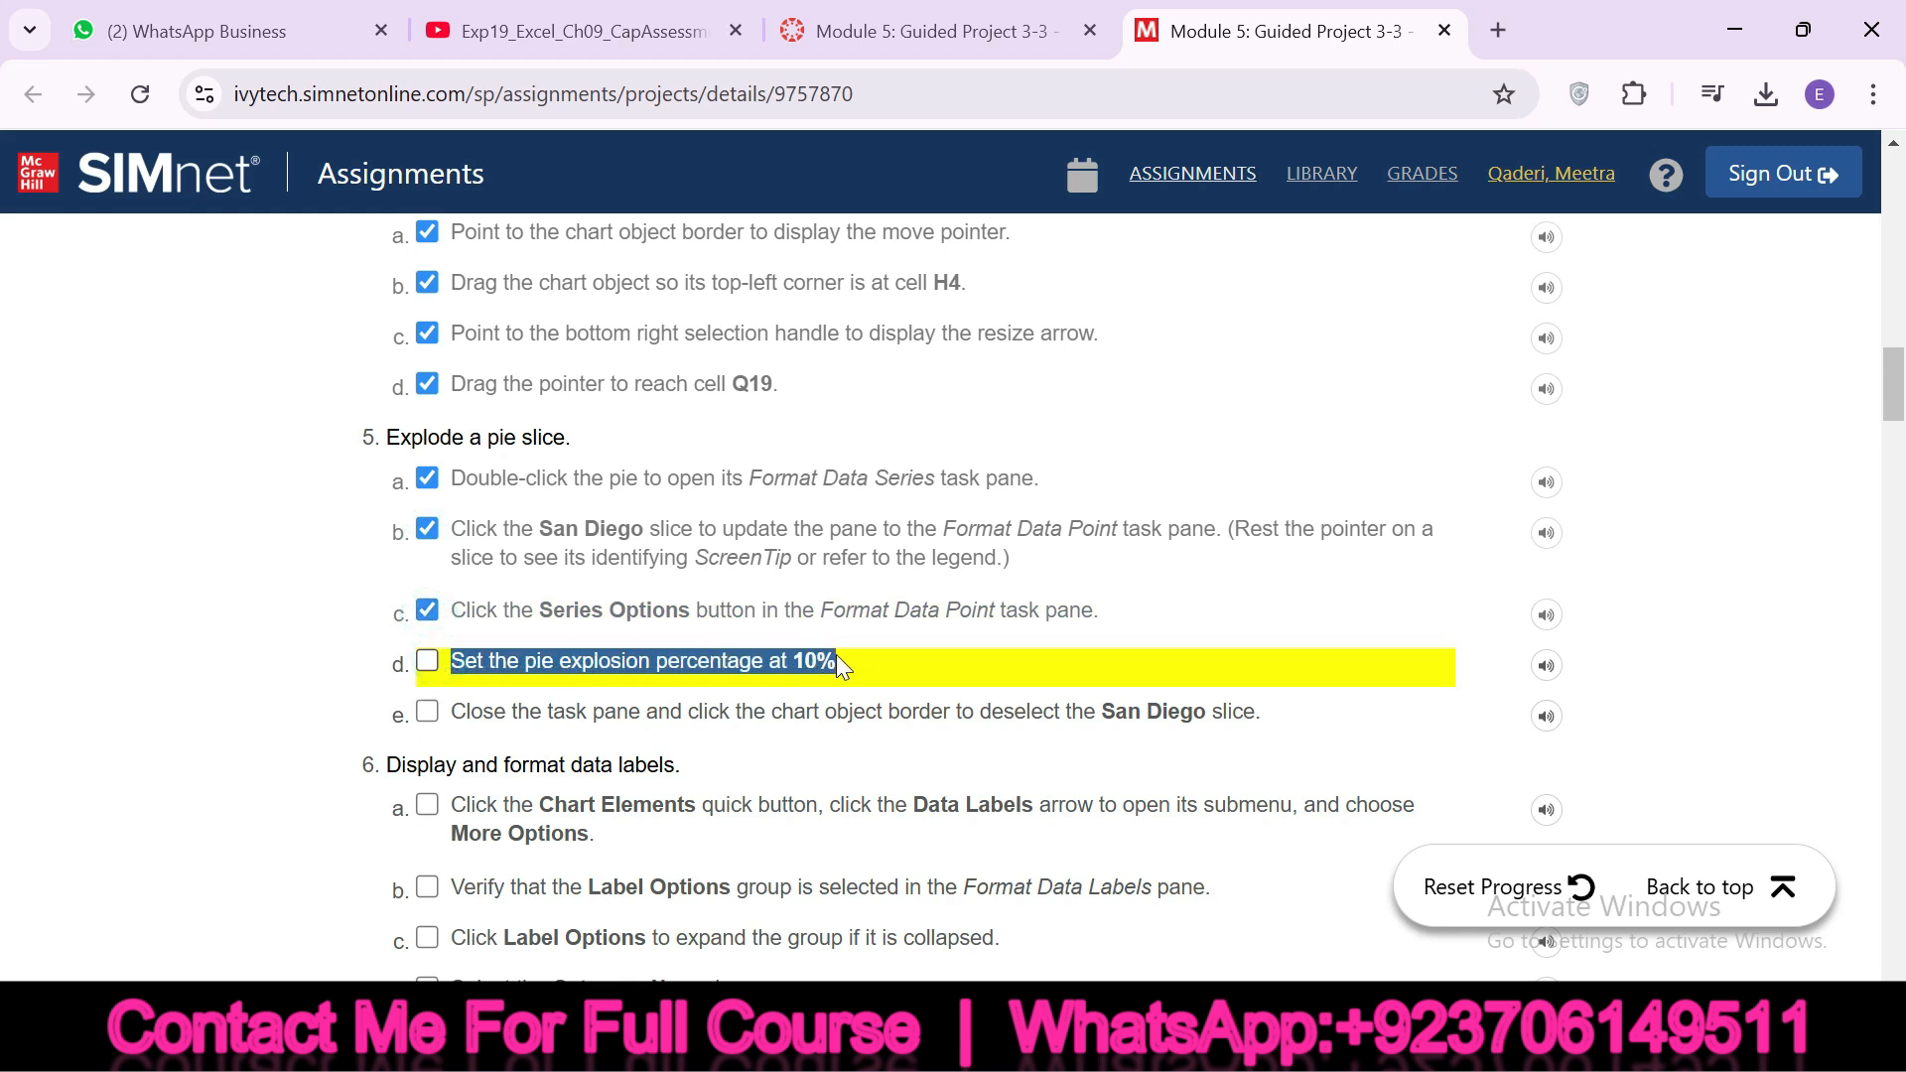
Set the San Diego slice's point explosion to 10% in Excel and check off instruction 5d in SIMnet
left_click(1315, 1040)
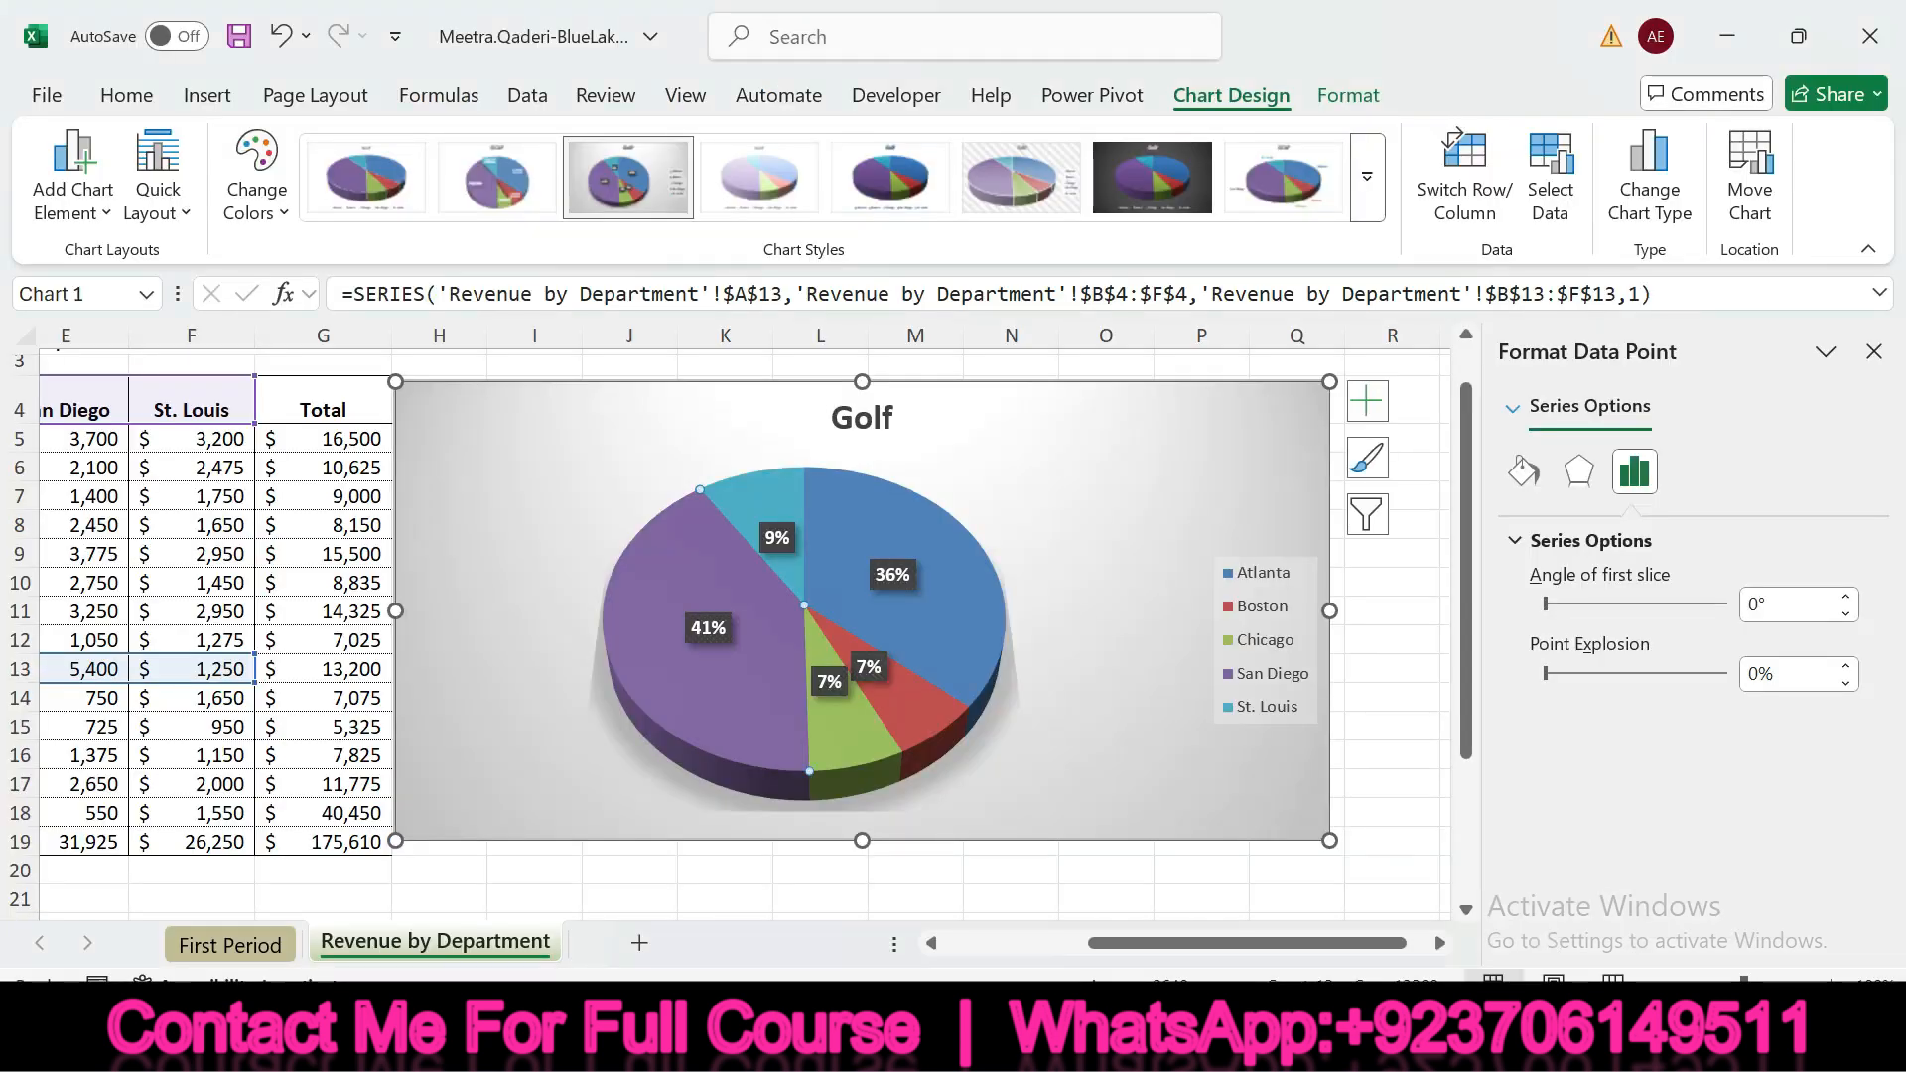
left_click(1752, 676)
type("10")
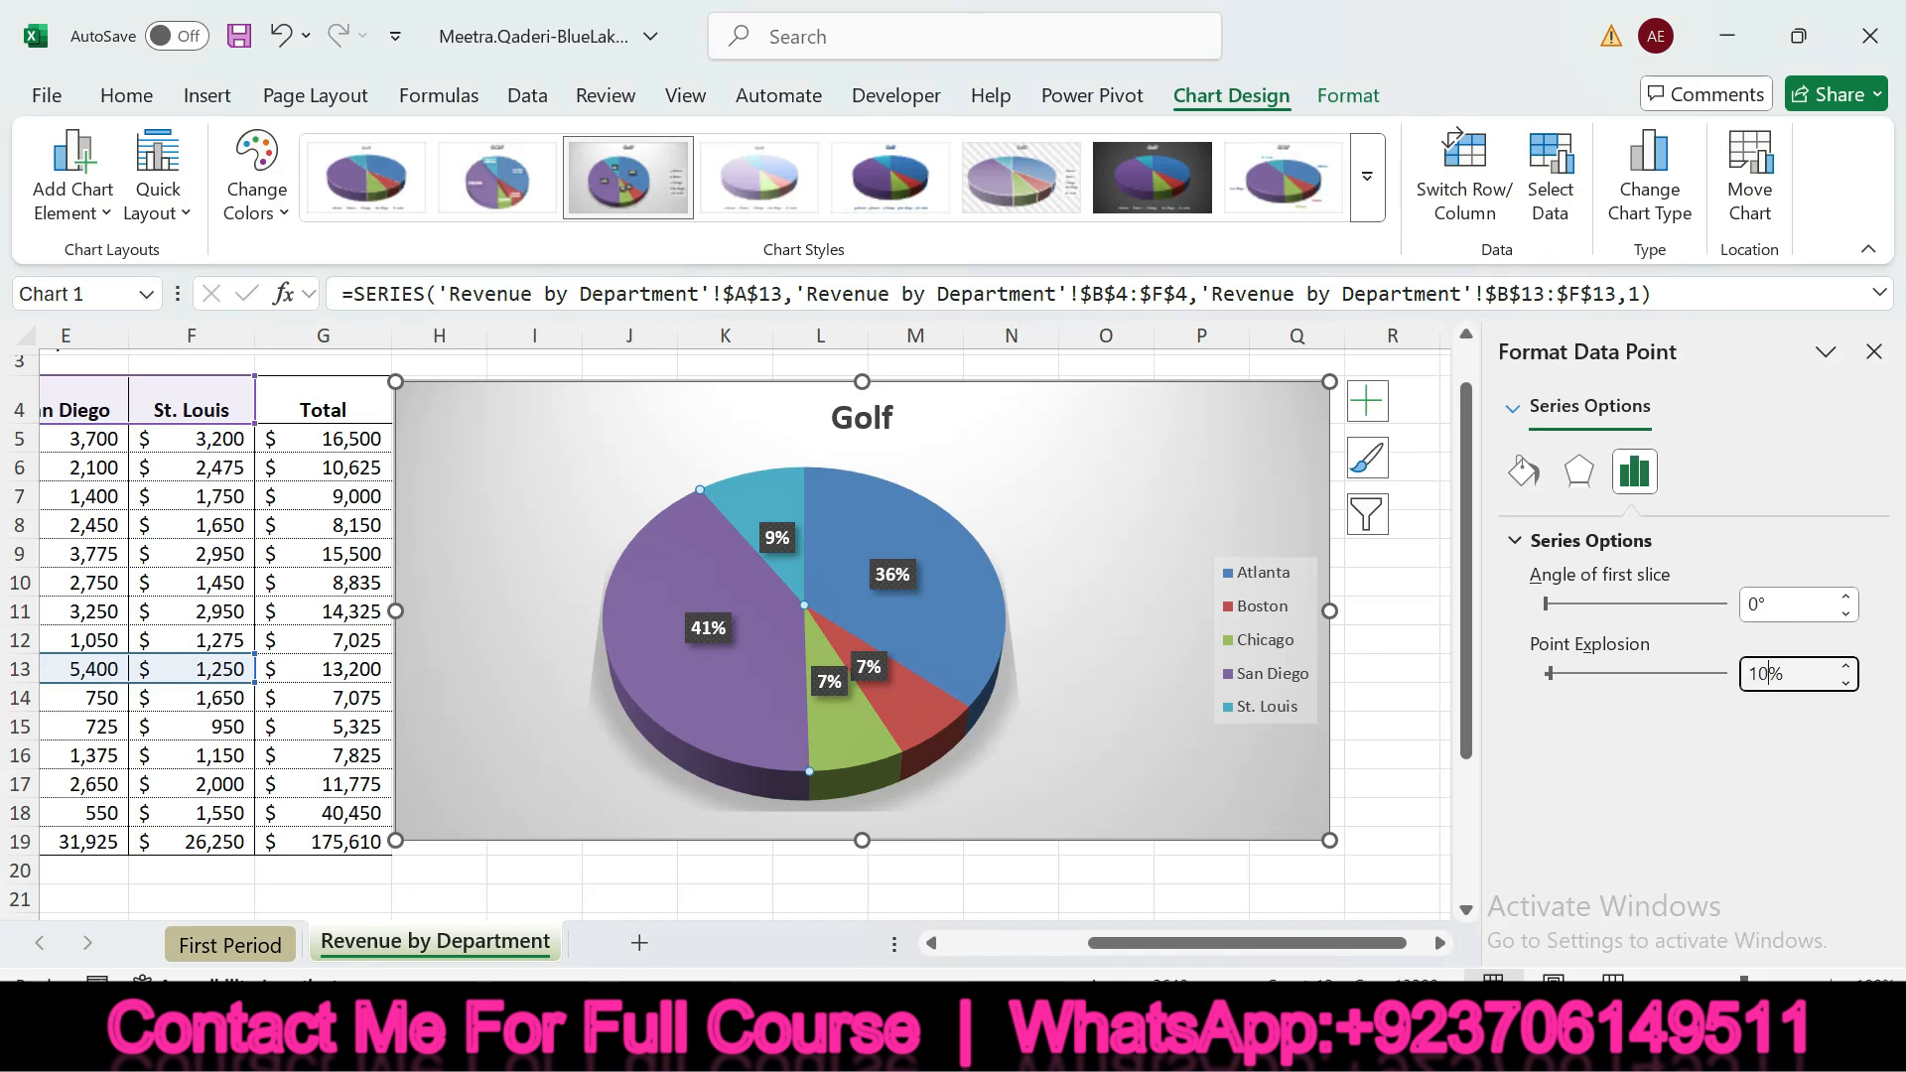
key("Return")
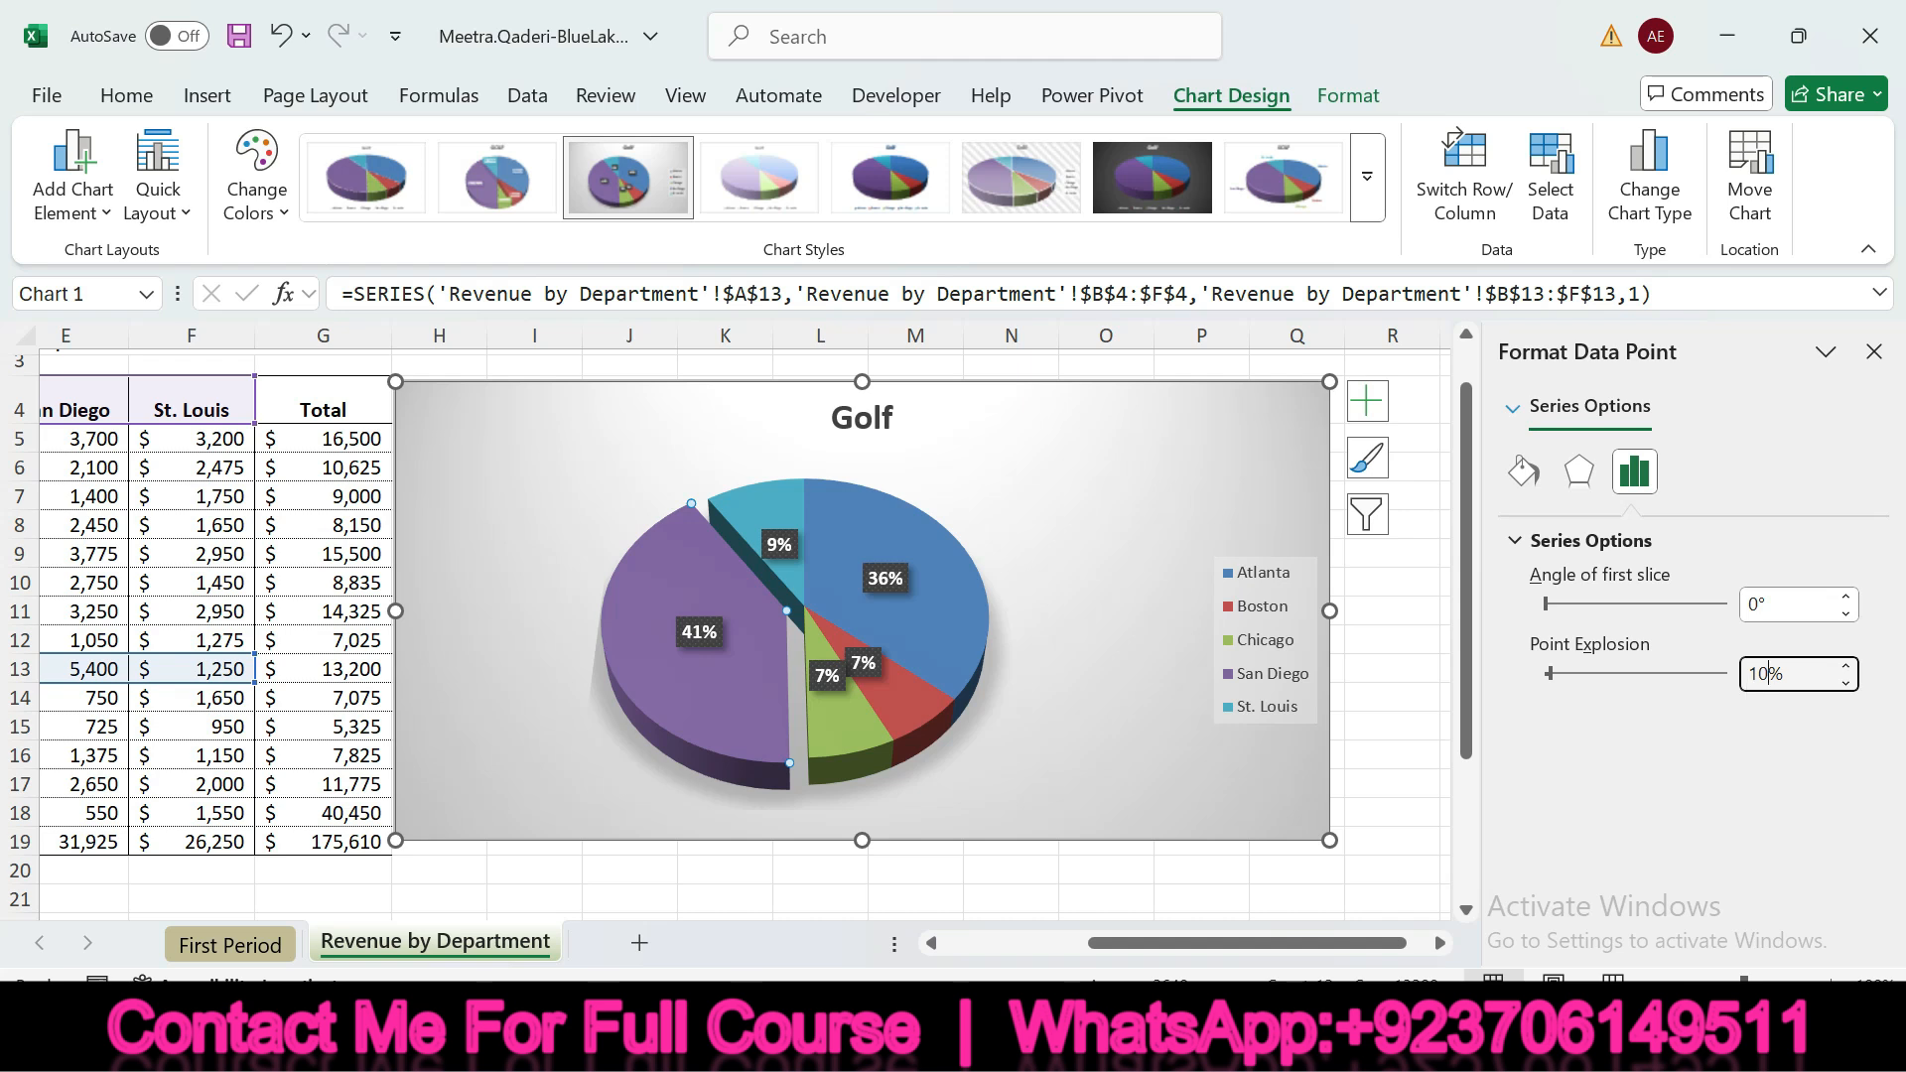
left_click(1360, 1038)
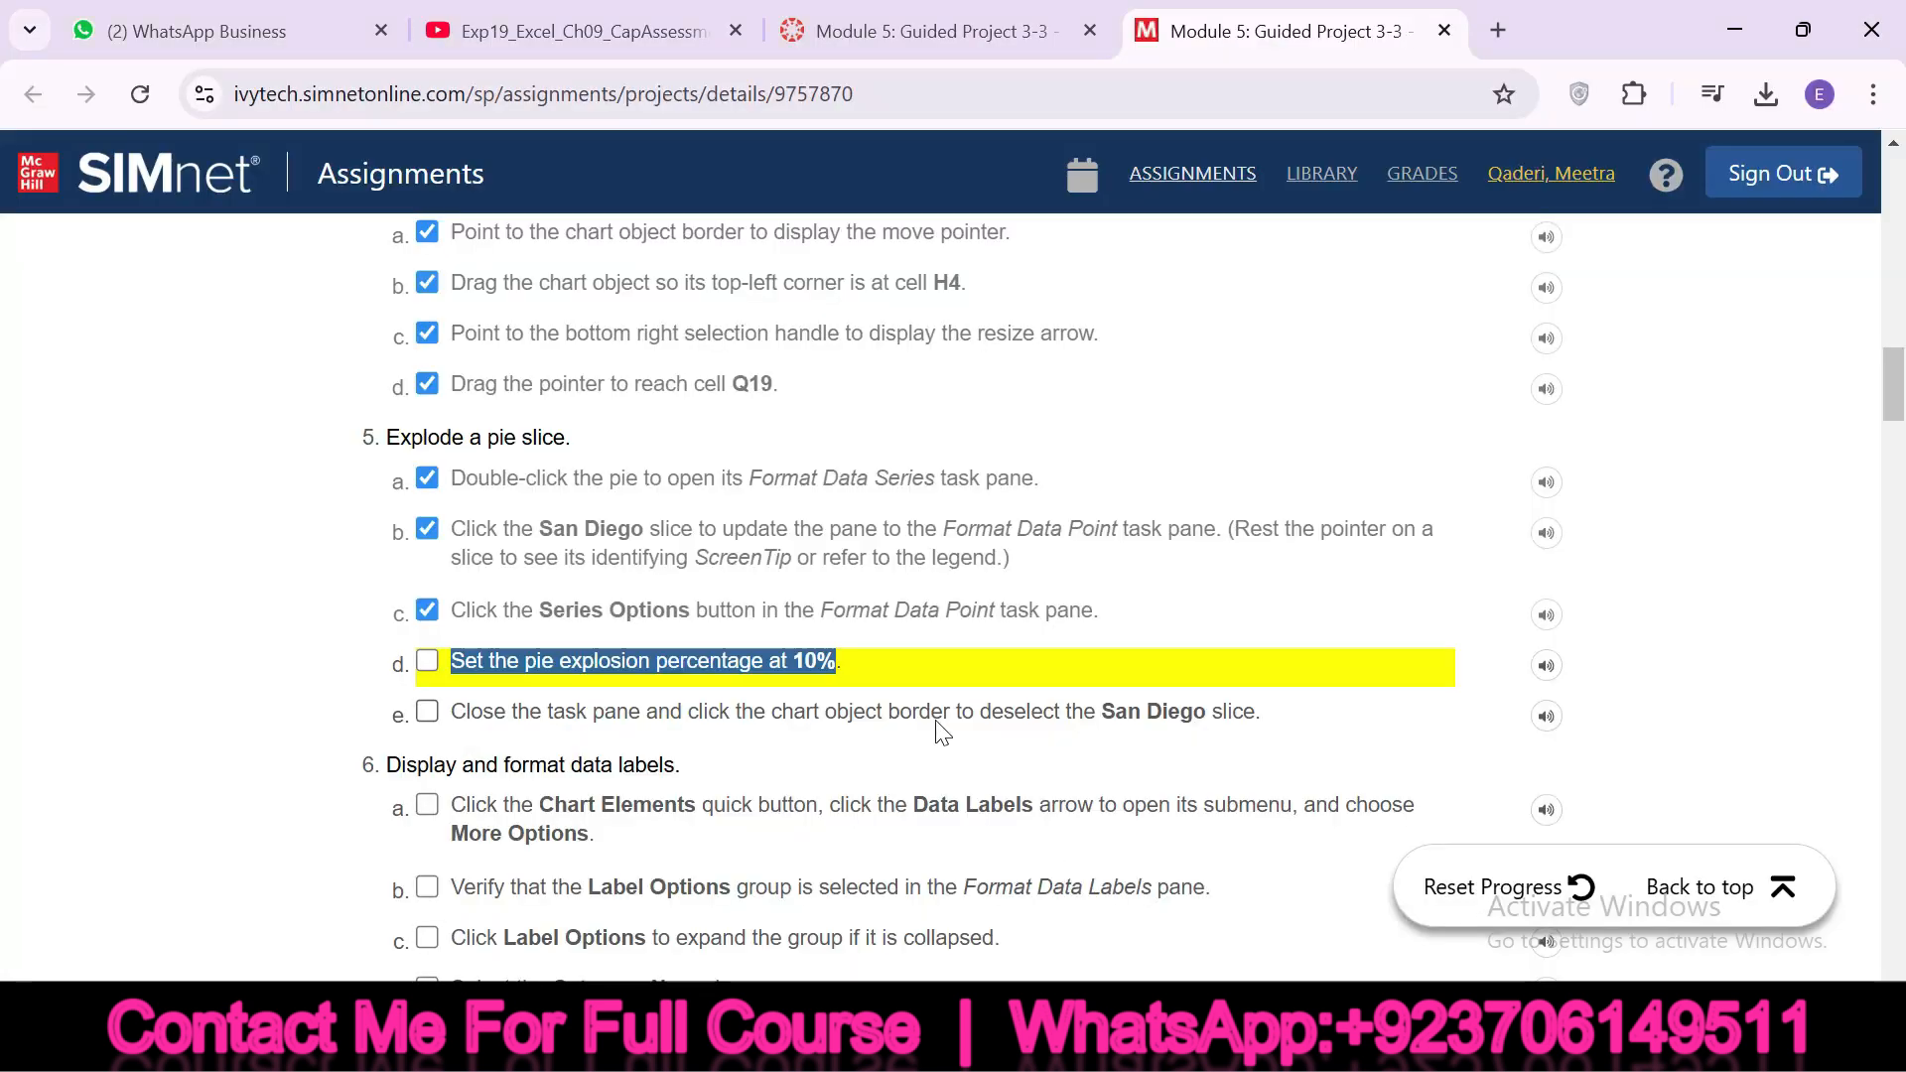
left_click(427, 662)
Highlight instruction 5e, close the formatting pane and deselect the San Diego slice in Excel, and check off 5e in SIMnet
left_click_drag(448, 713, 961, 716)
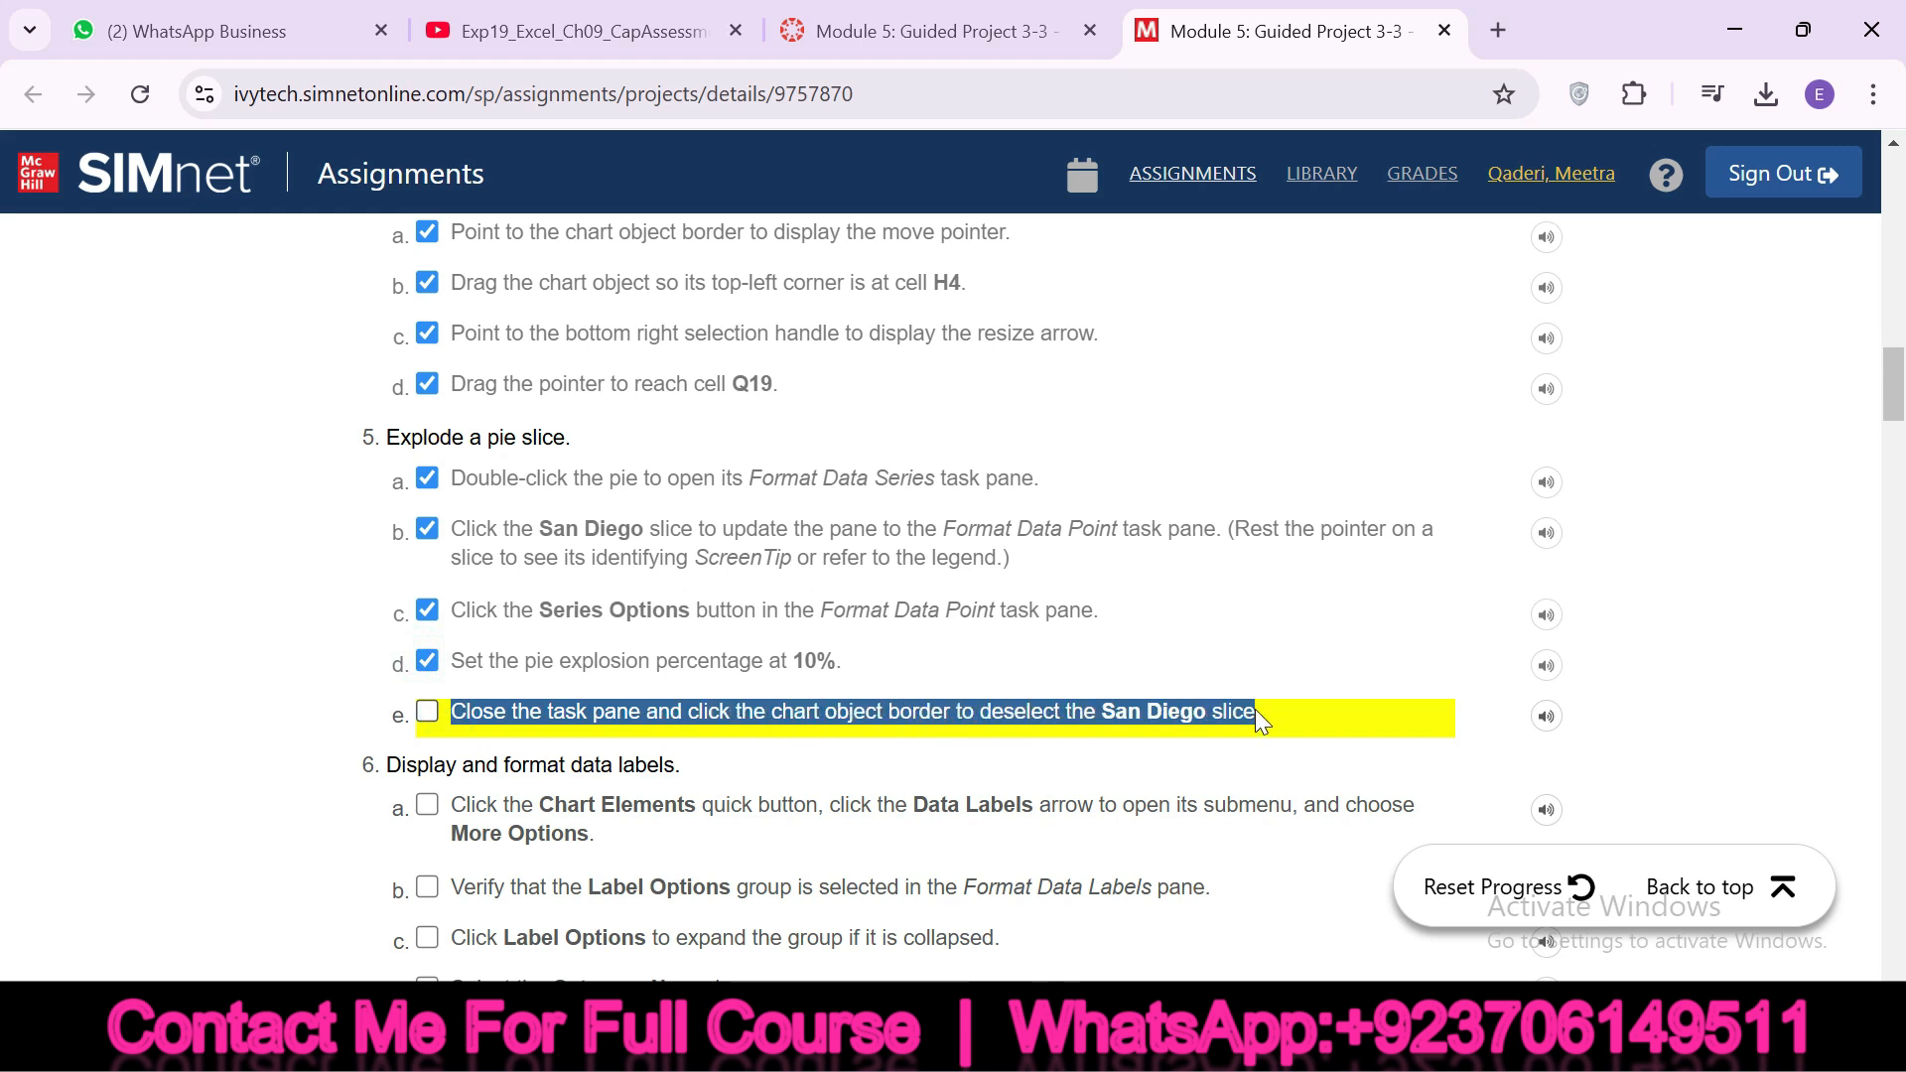
left_click(1316, 1038)
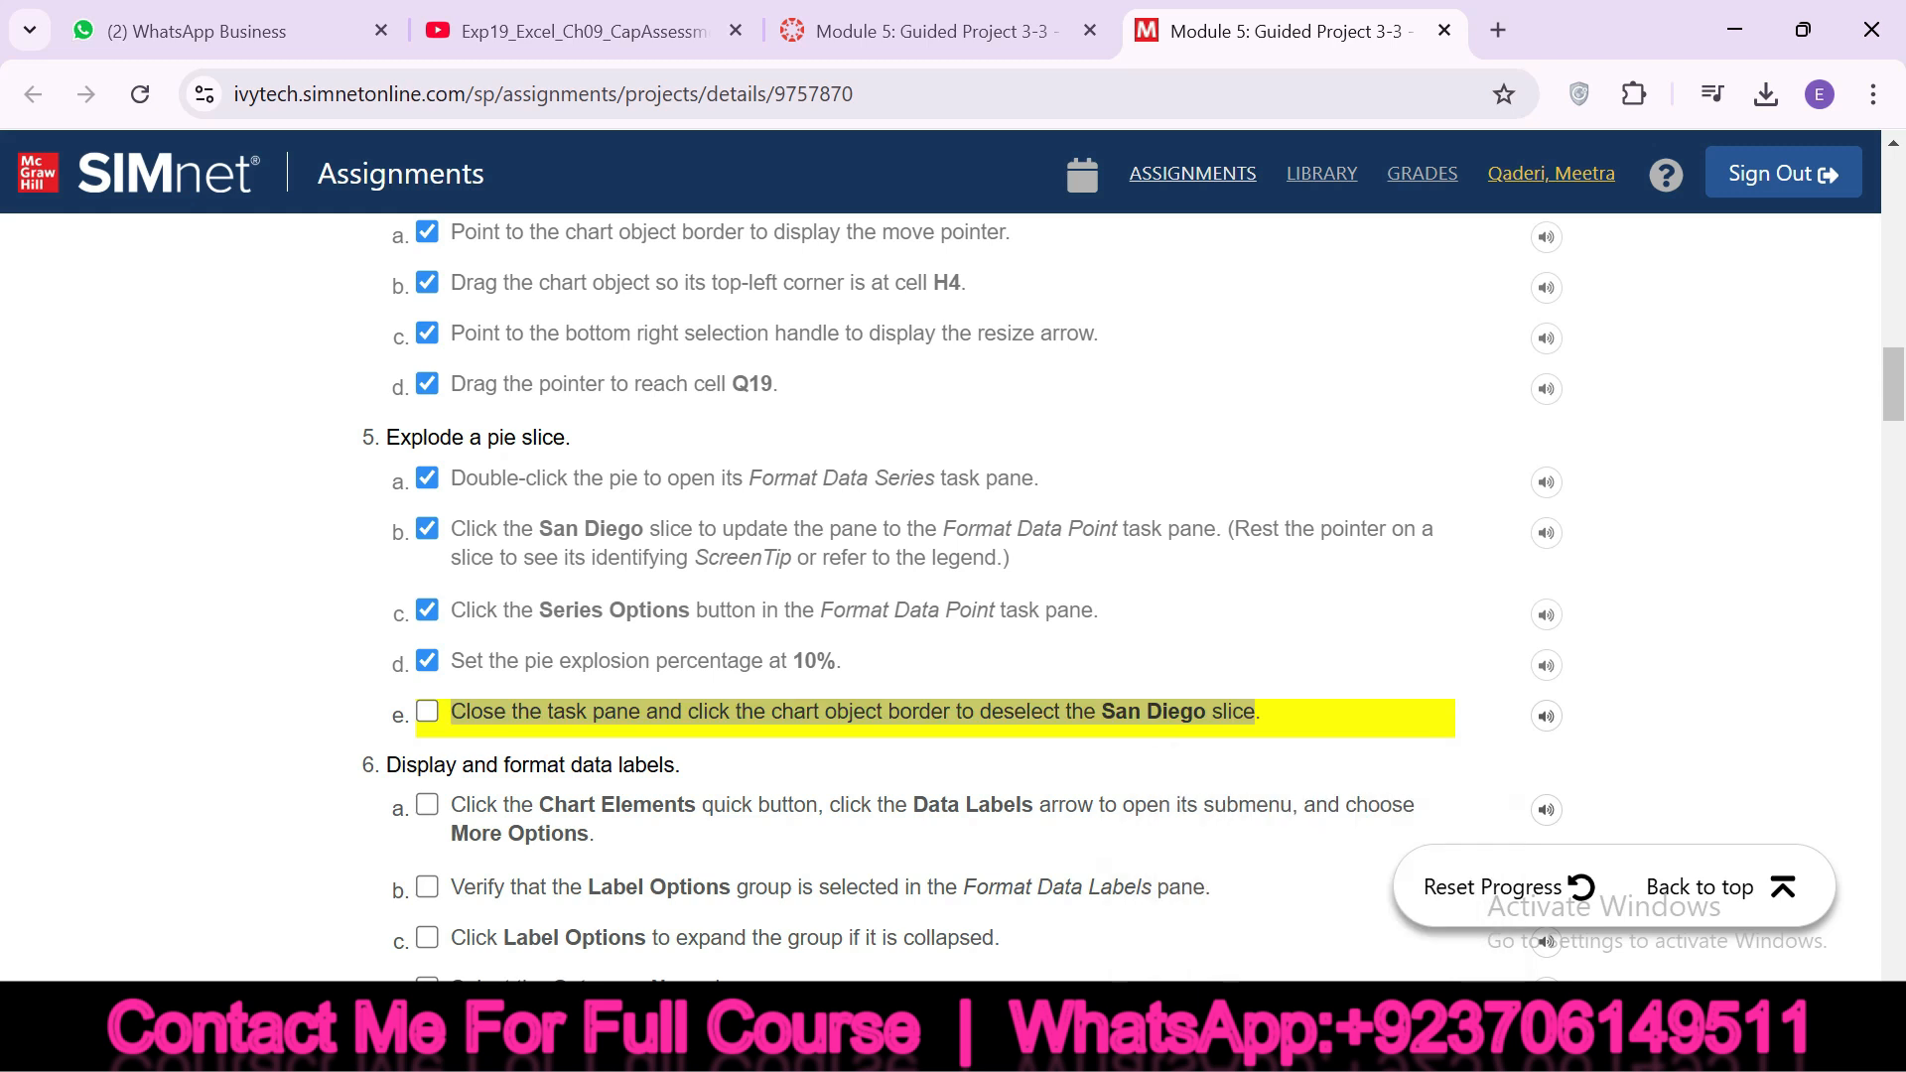
left_click(1868, 358)
left_click(1128, 508)
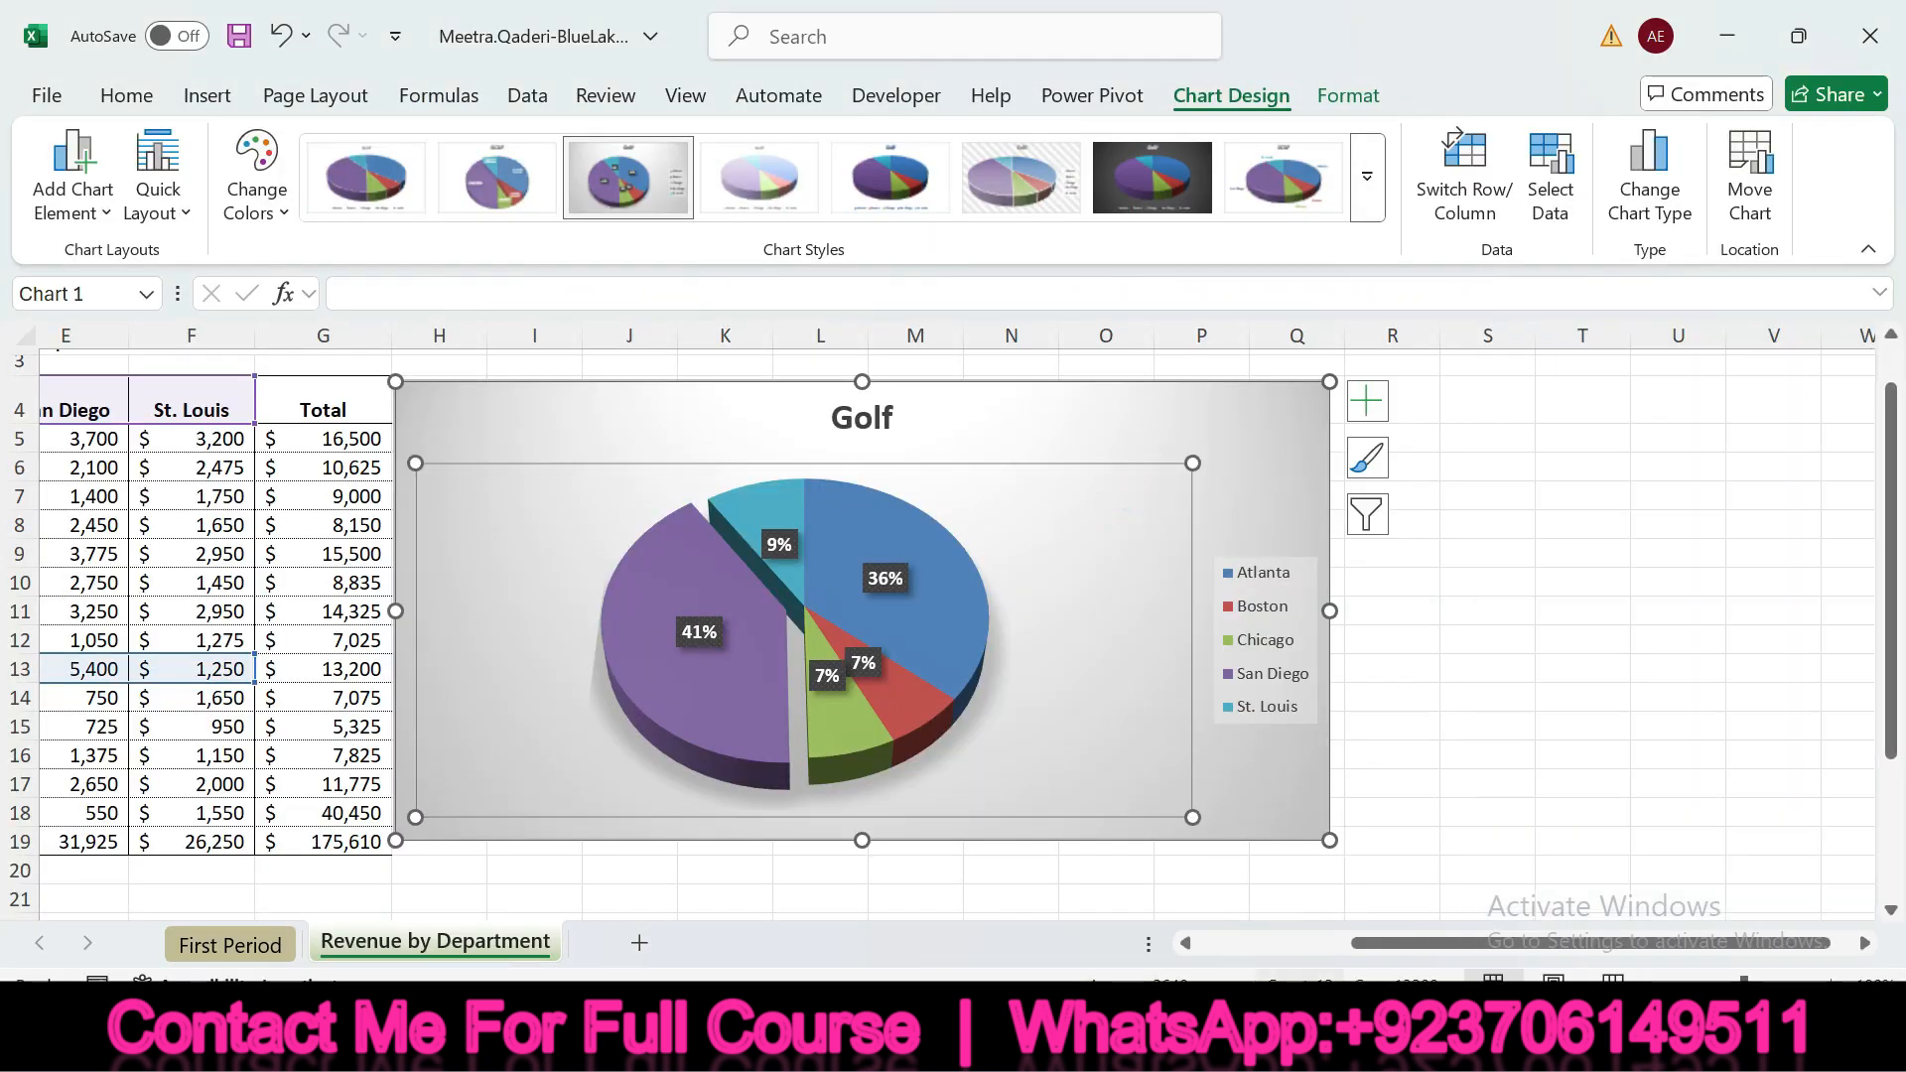
key("alt+Tab")
left_click(431, 715)
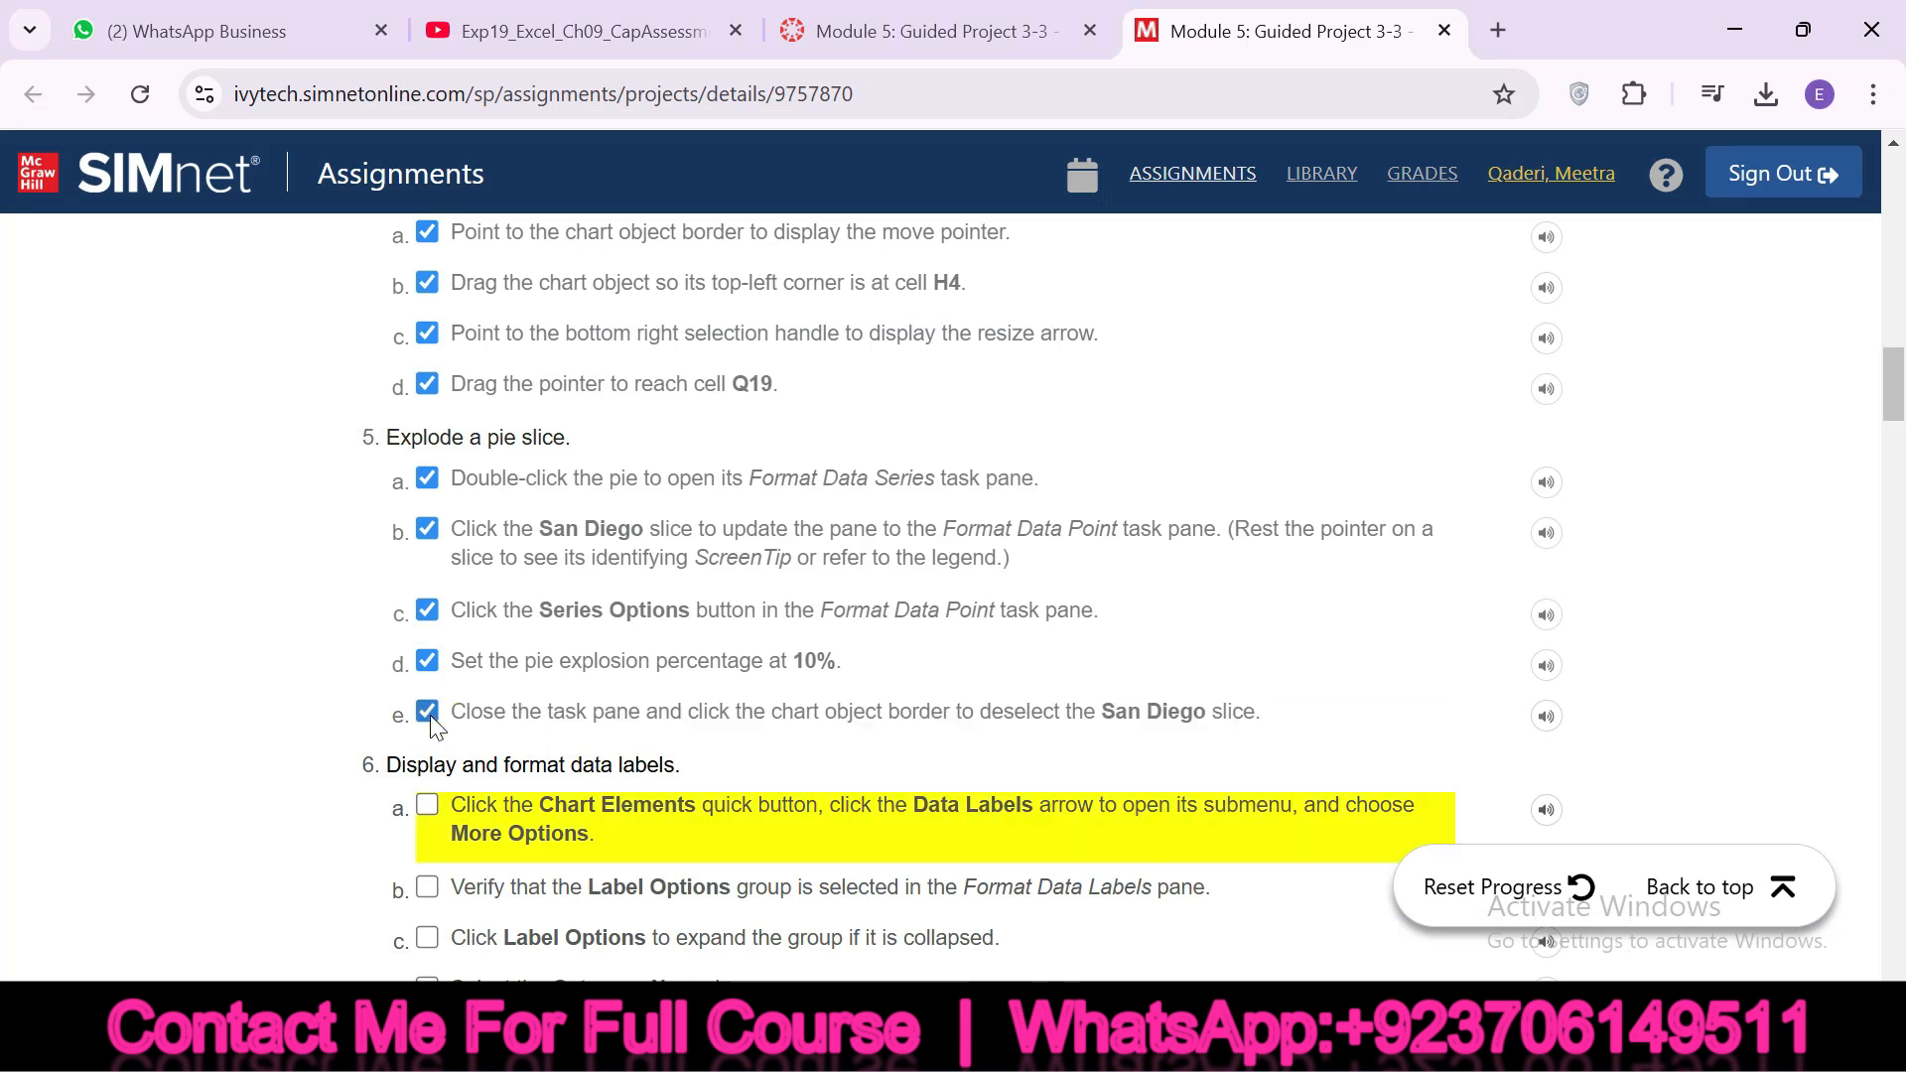
Highlight instruction 6a in SIMnet and open the Format Data Labels pane for the pie chart in Excel through More Options
left_click_drag(1898, 397, 1901, 427)
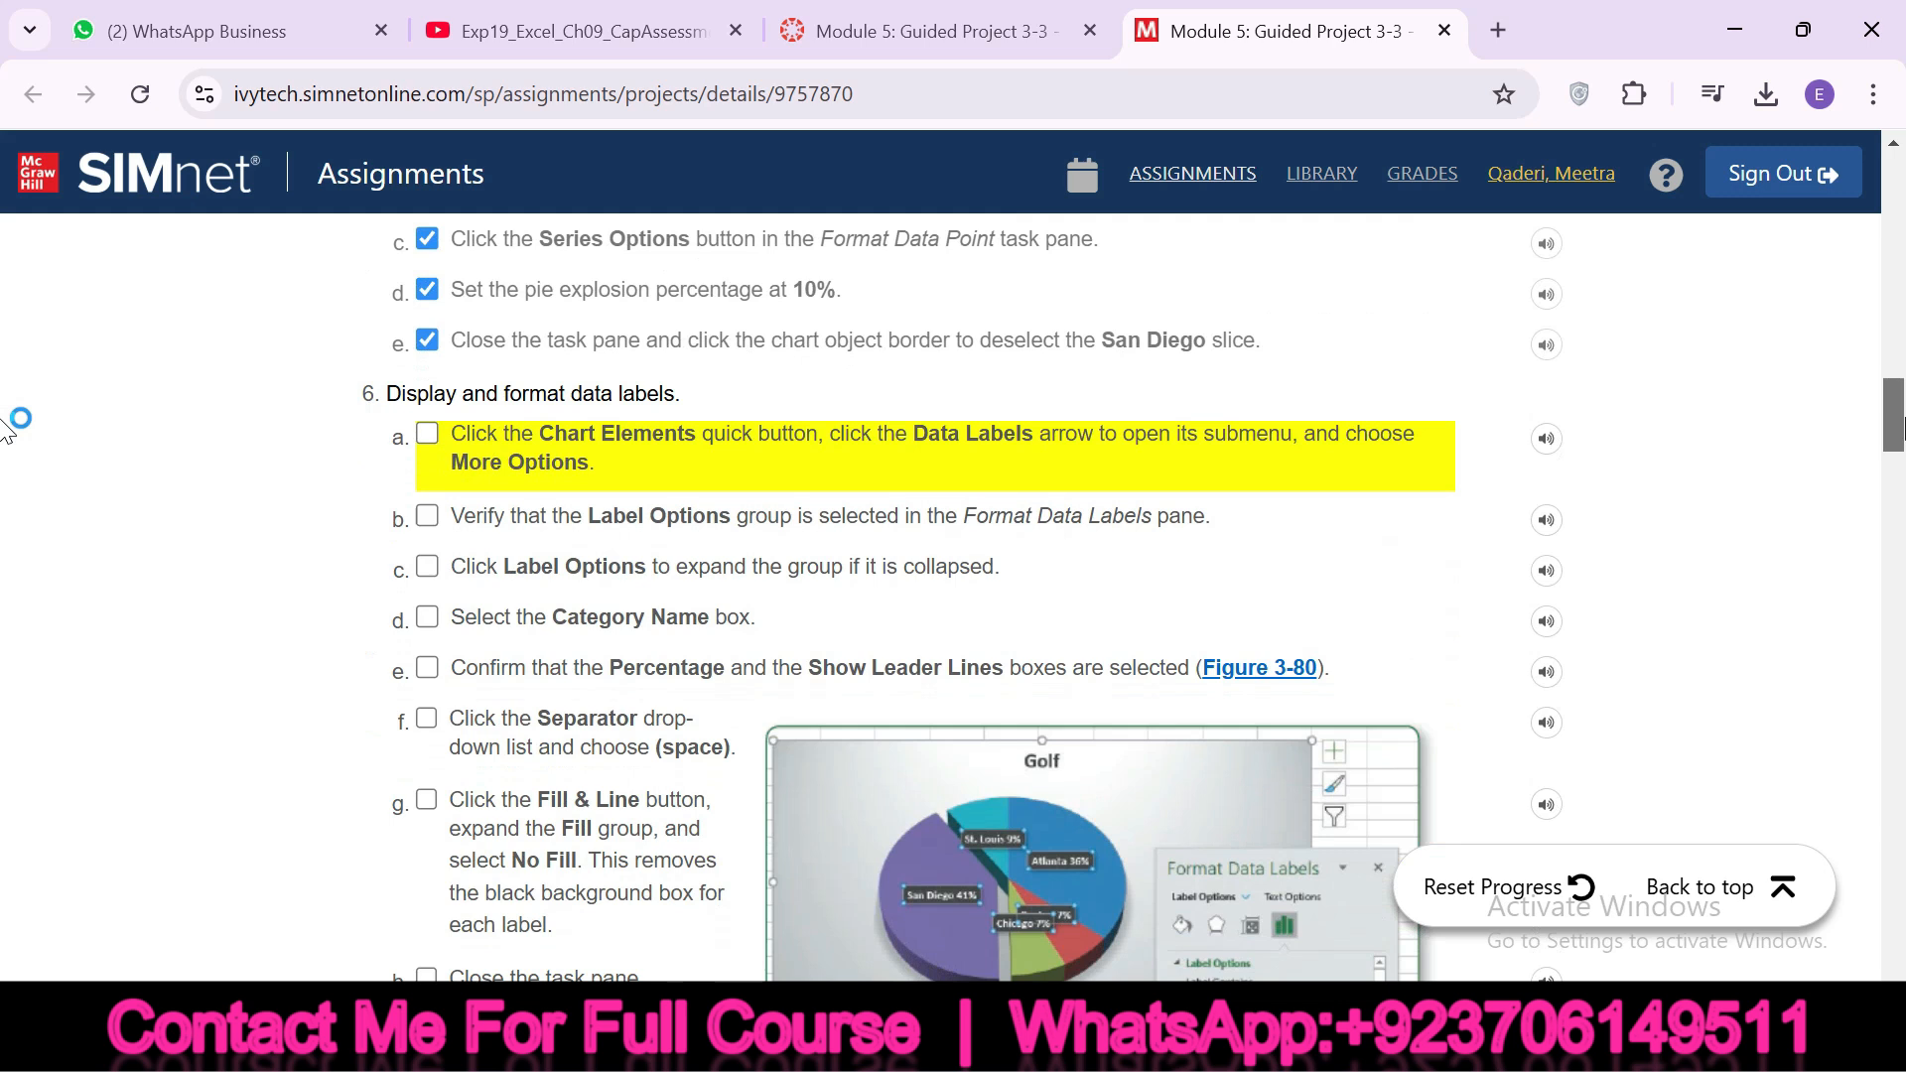
left_click_drag(469, 427, 685, 429)
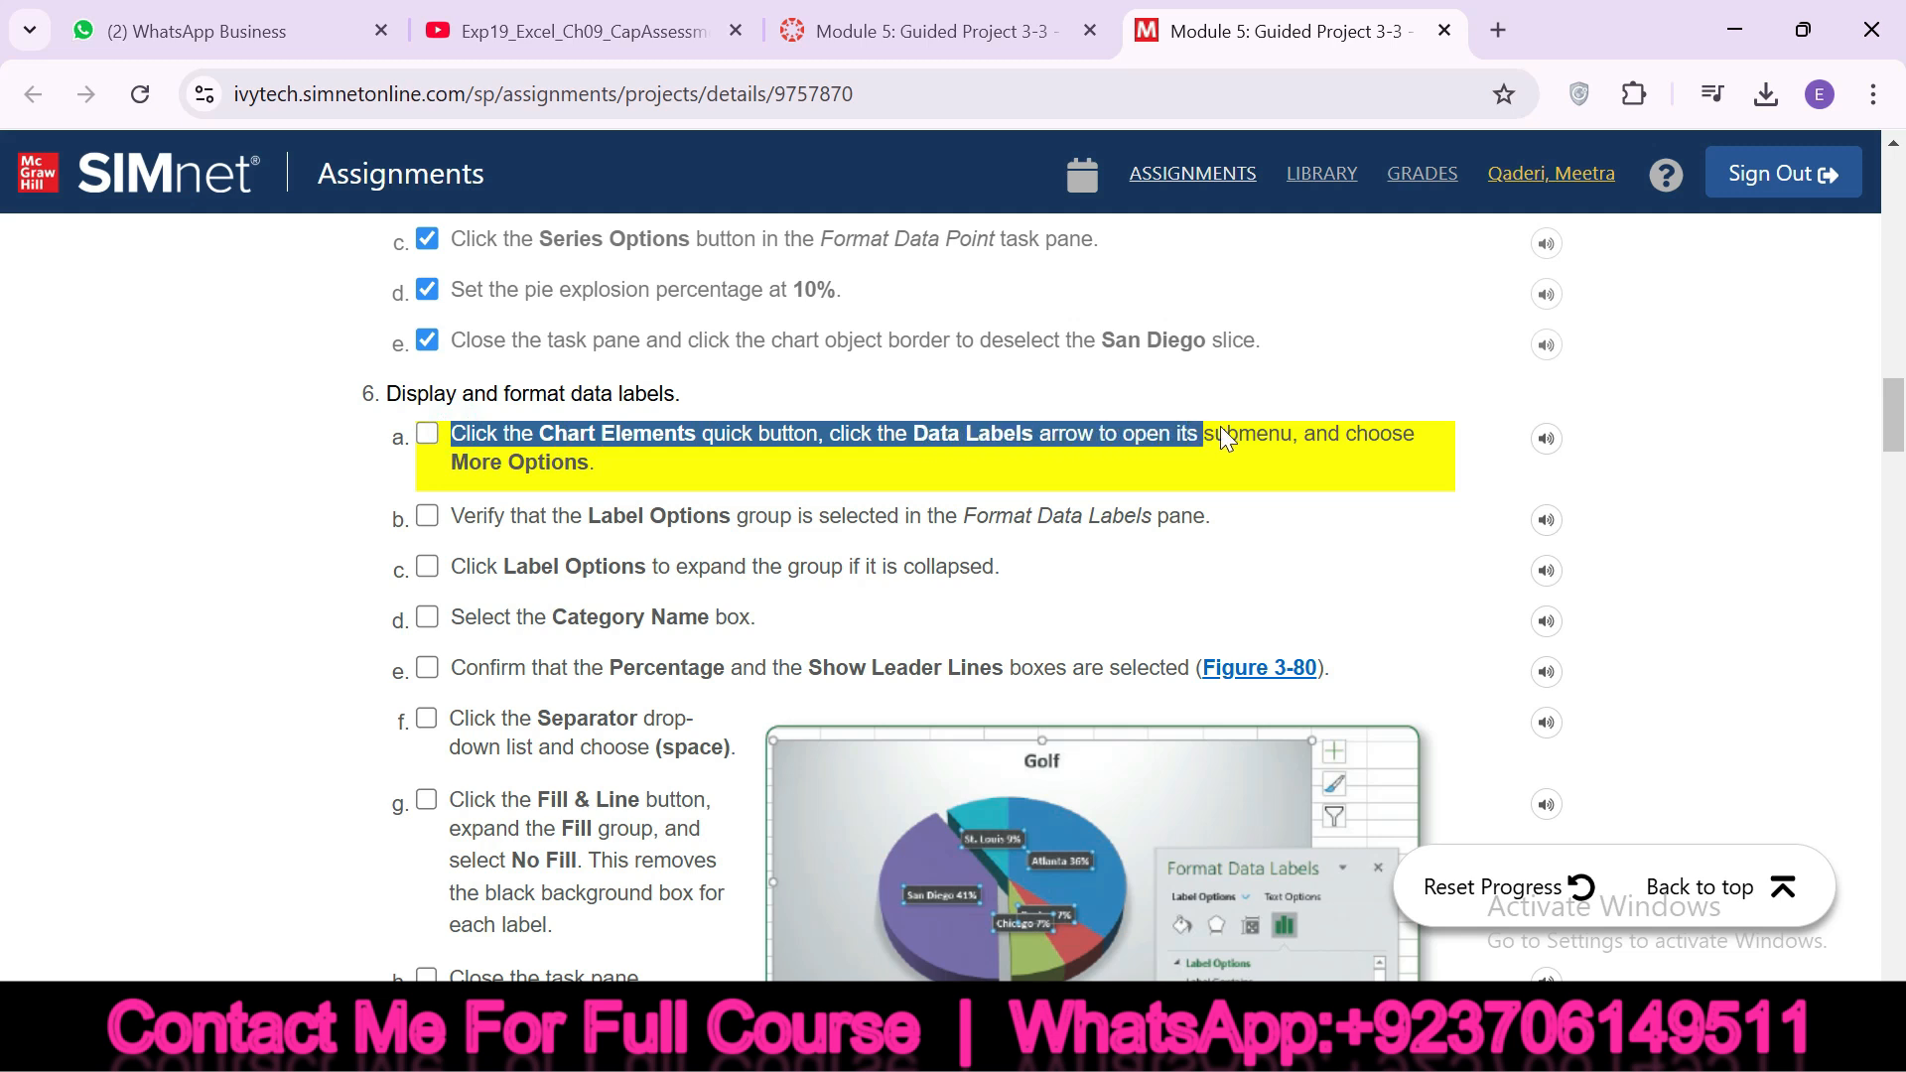
left_click_drag(1393, 422, 596, 461)
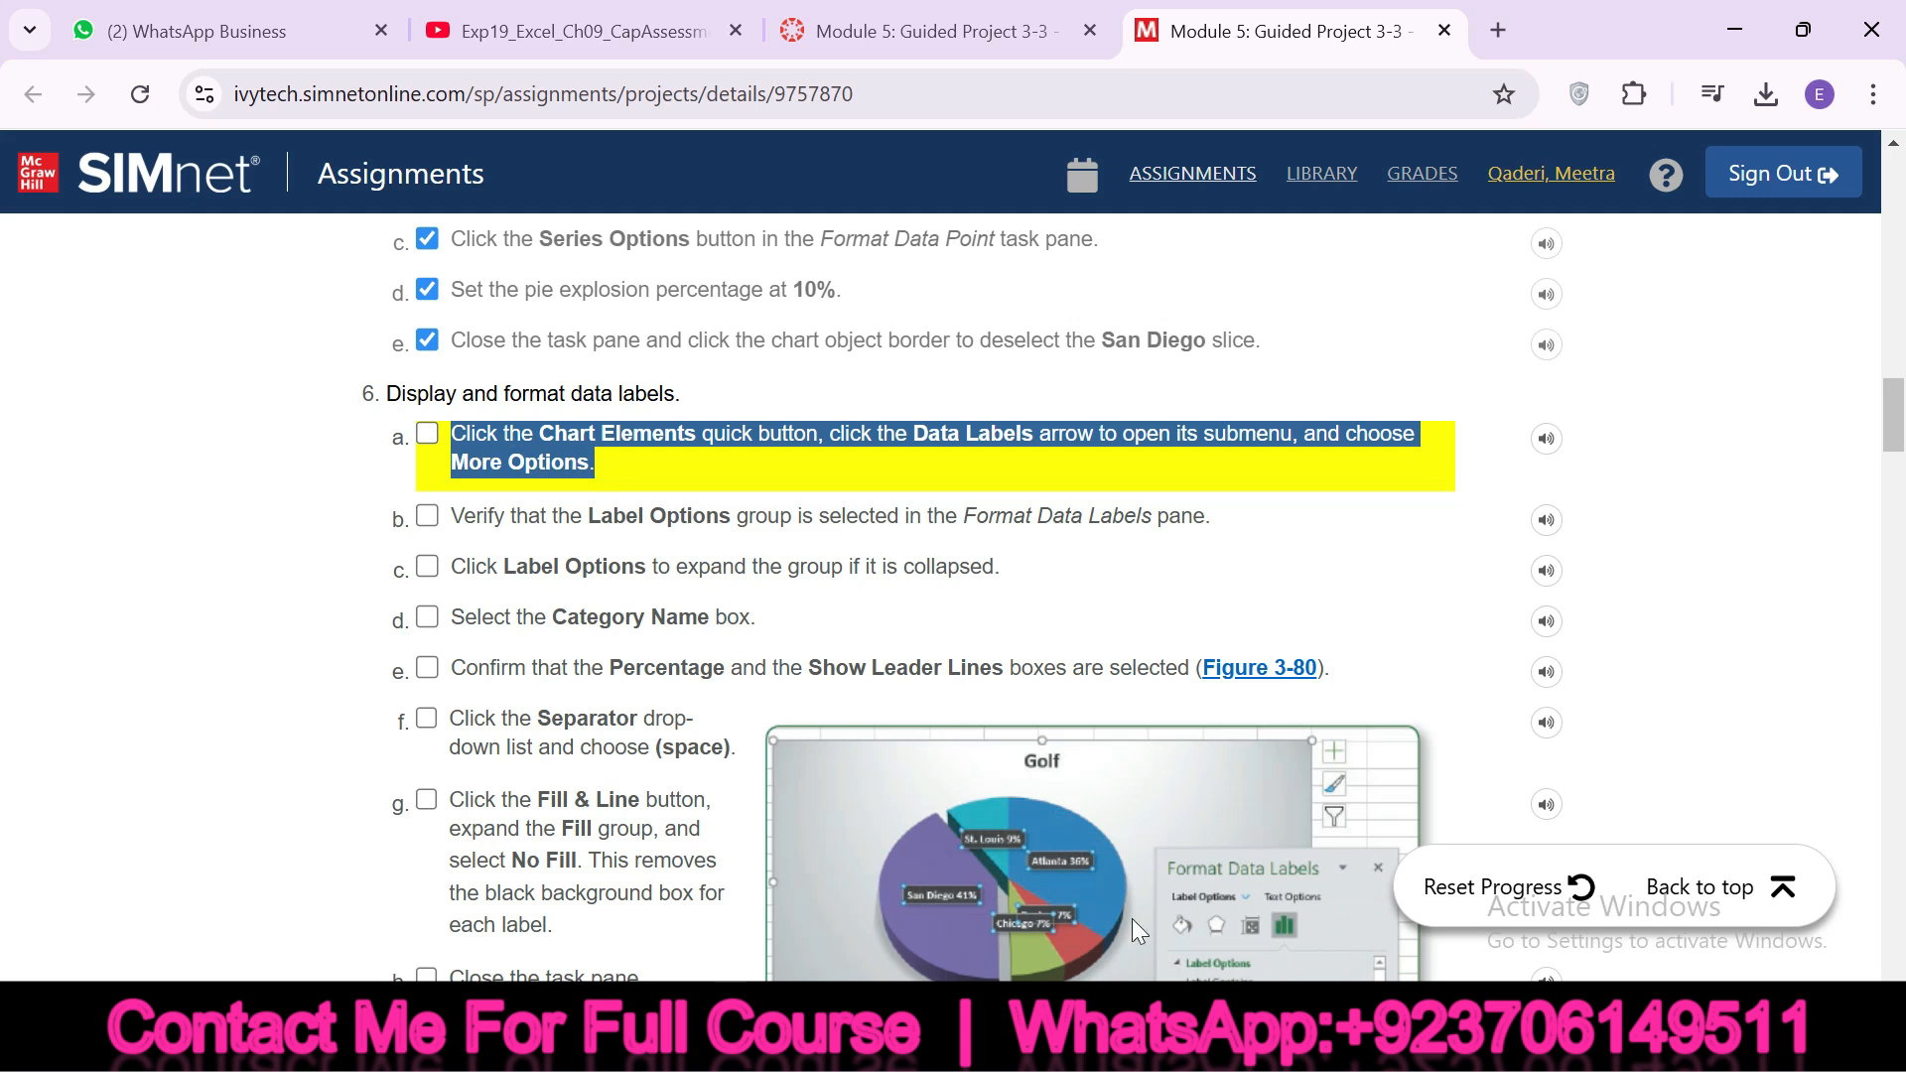
key("alt+Tab")
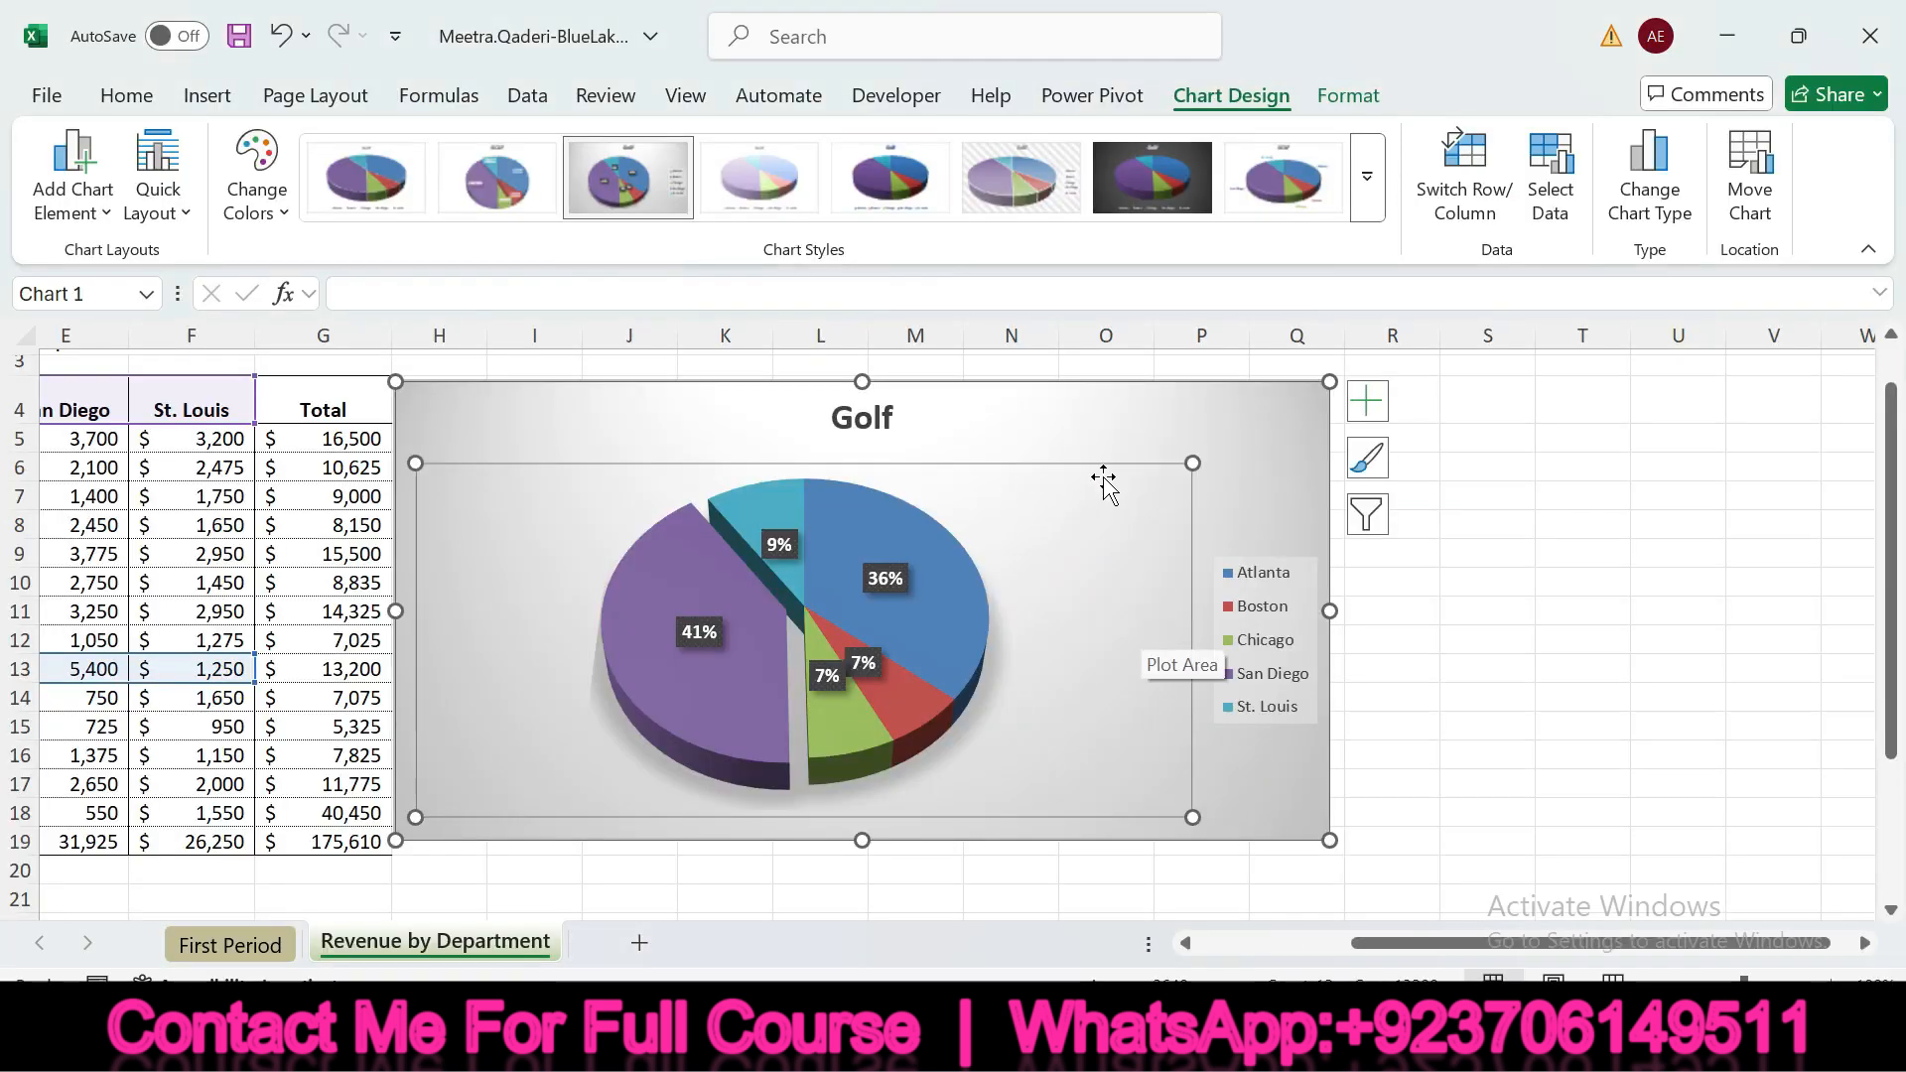
left_click(1367, 401)
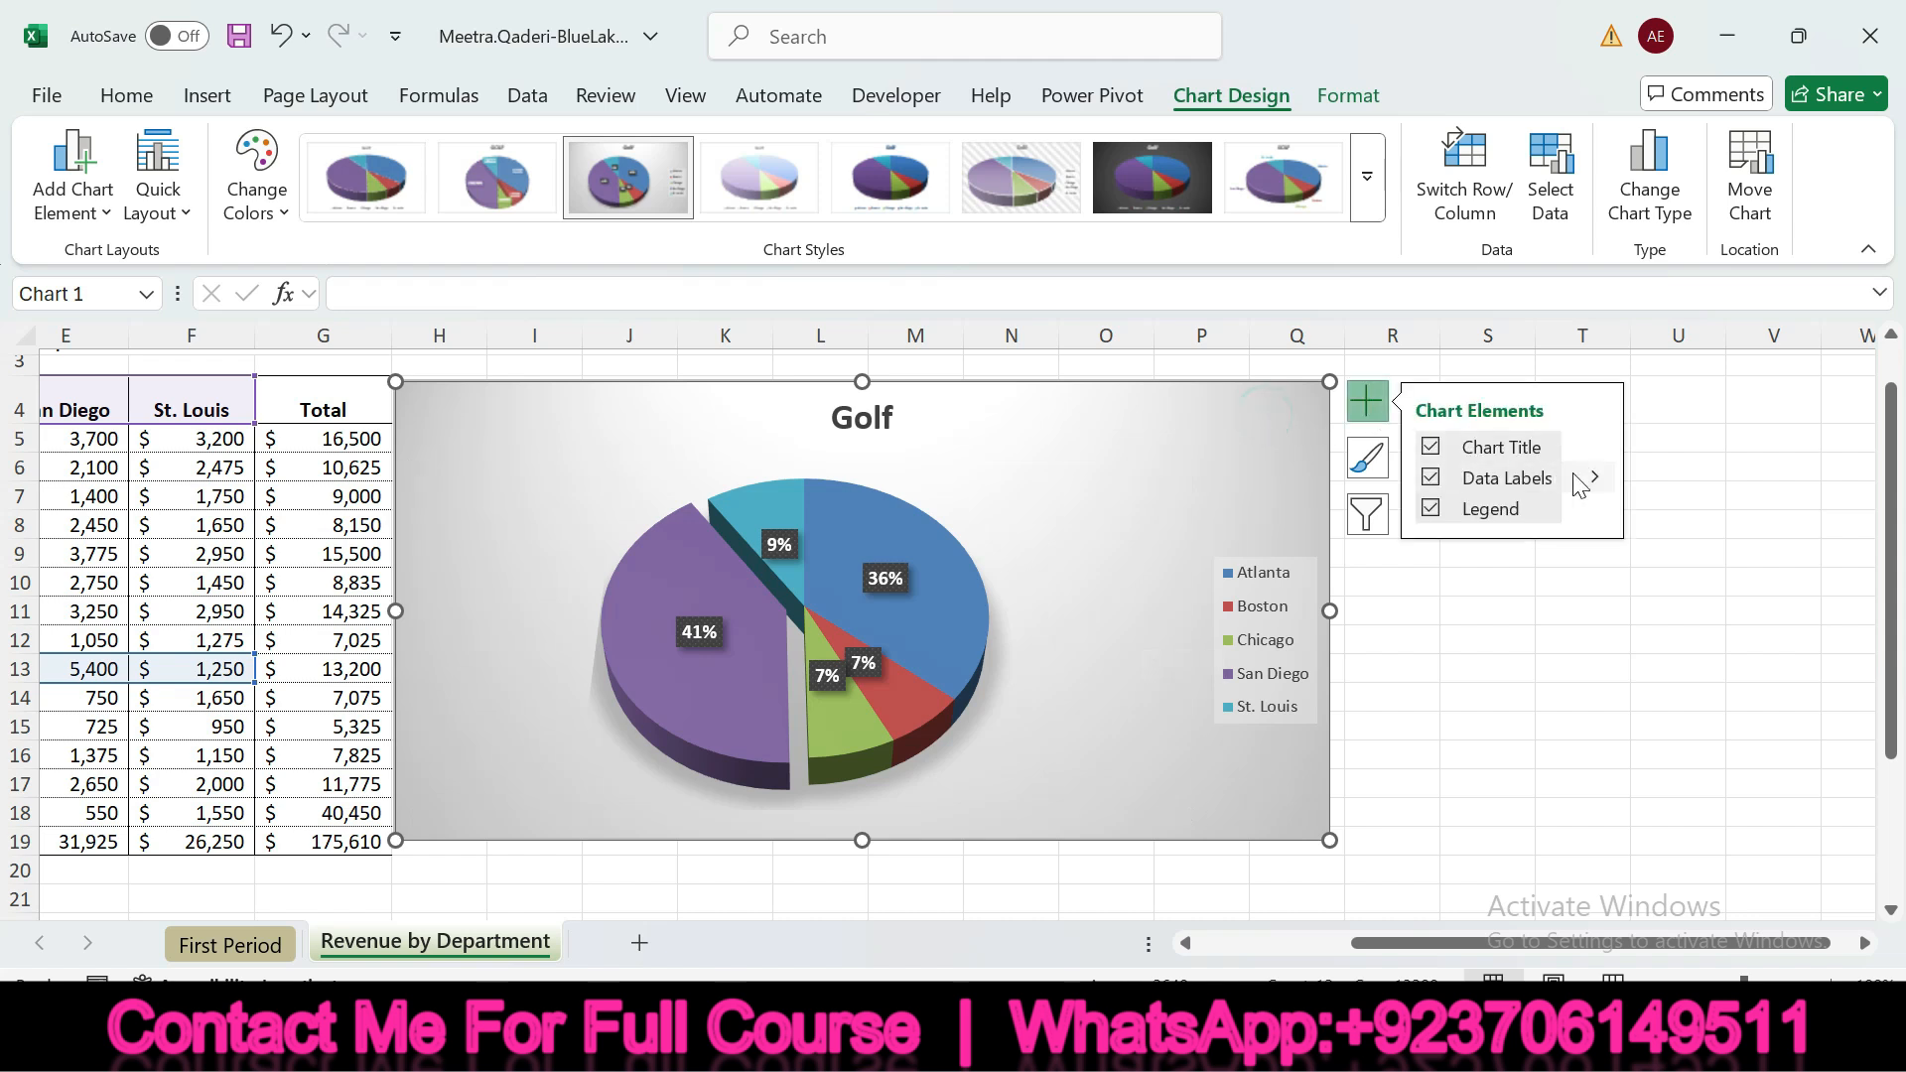
left_click(1600, 486)
left_click(1698, 679)
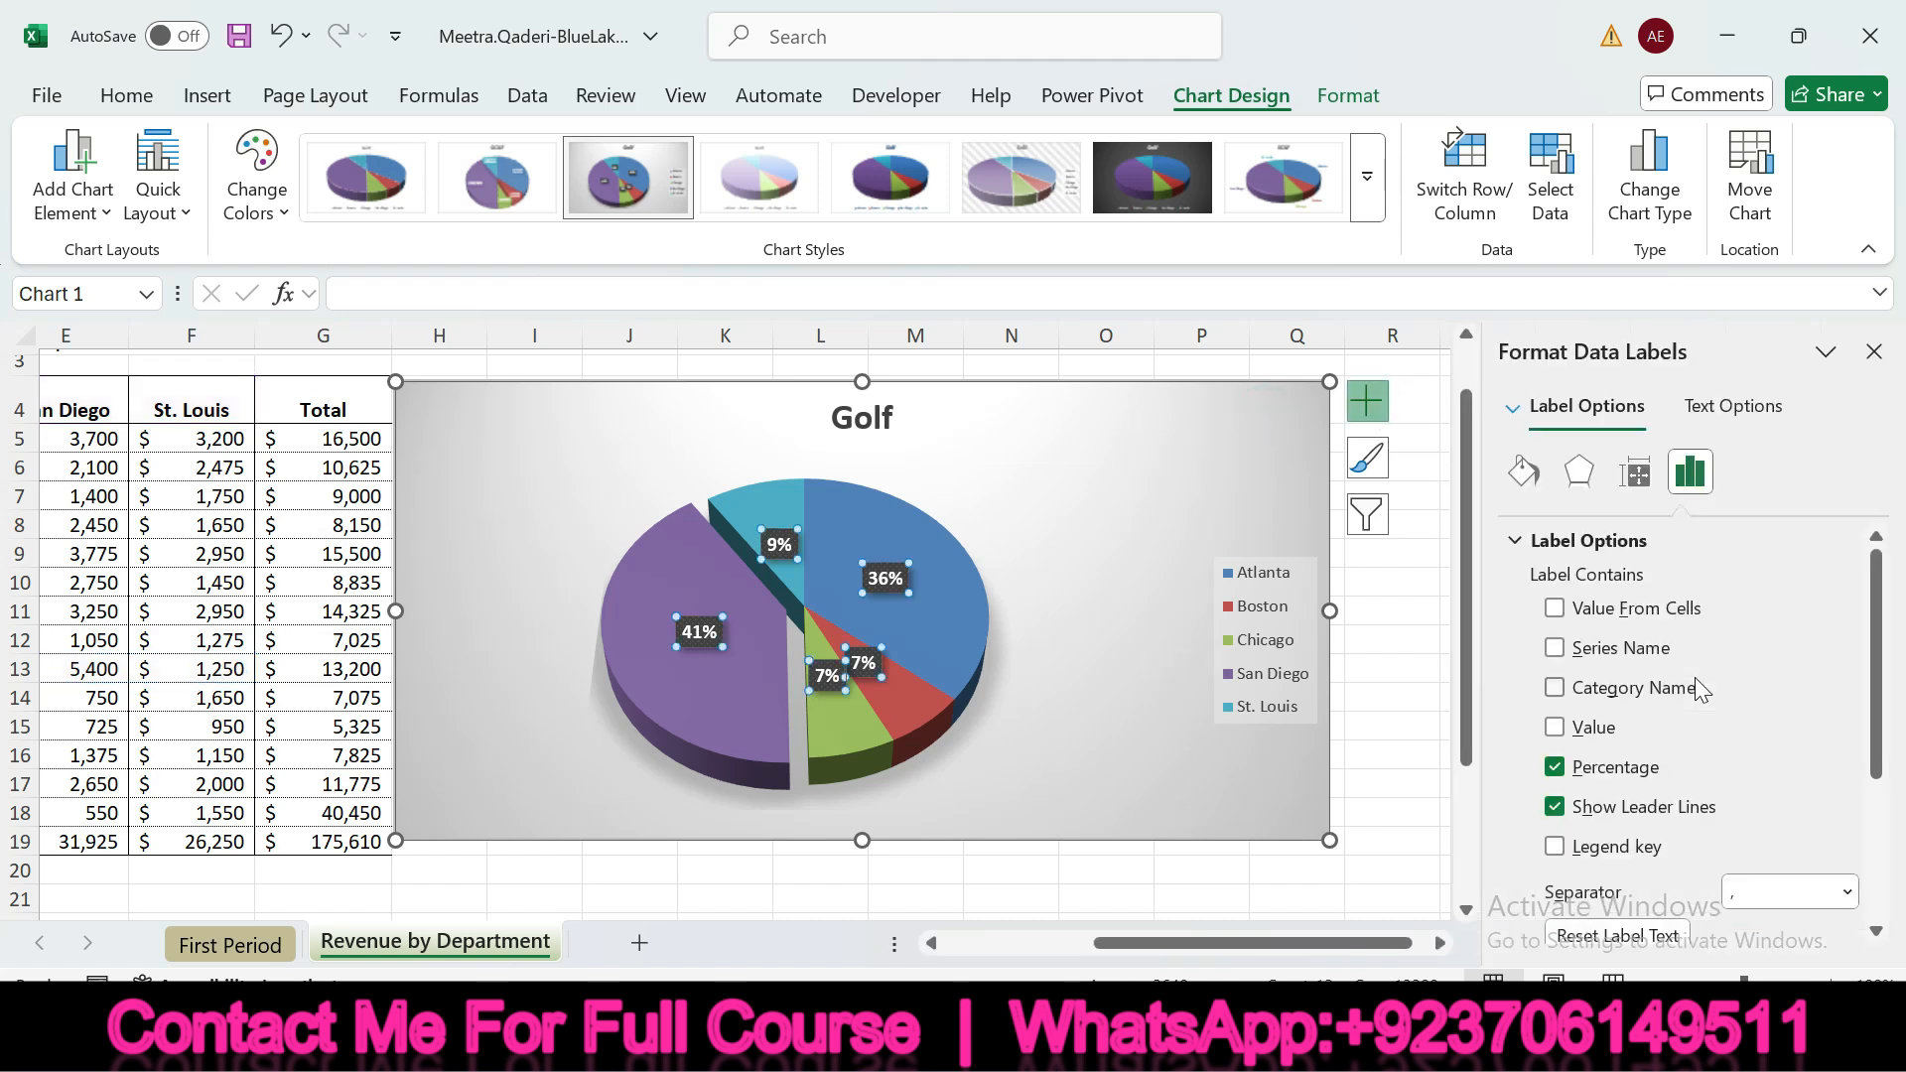